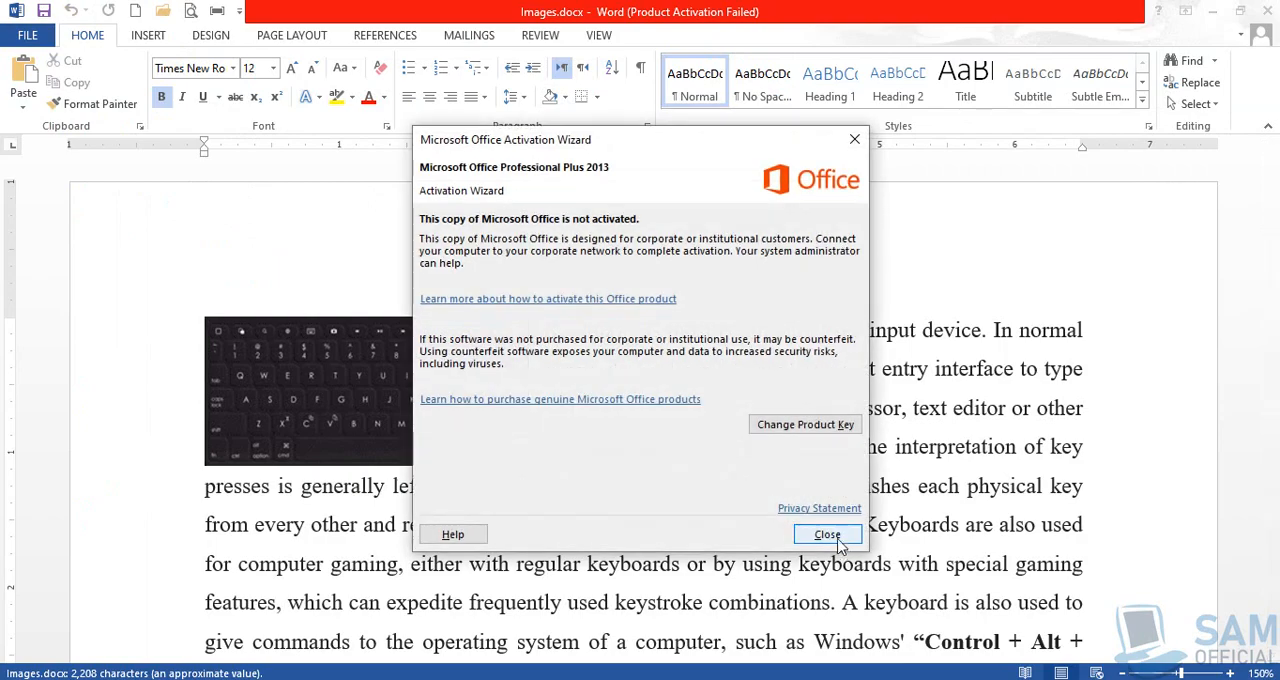
# Dismiss the Microsoft Office Activation Wizard.
pyautogui.click(826, 532)
pyautogui.click(1213, 12)
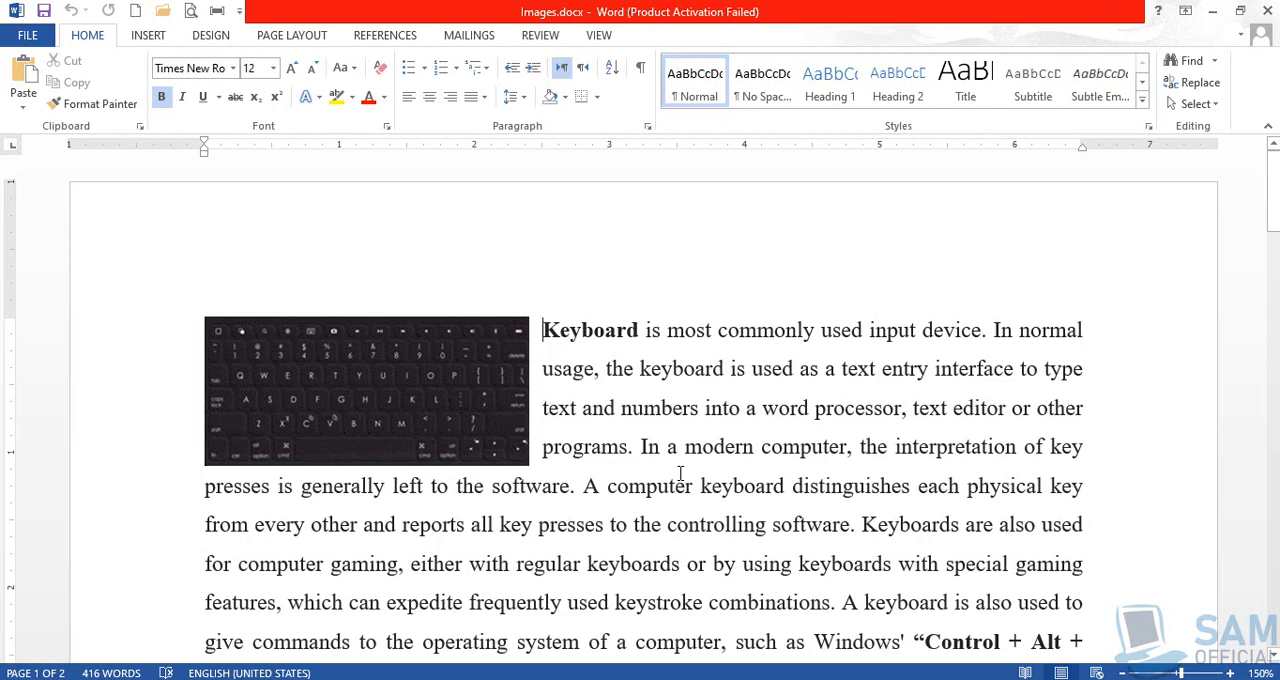
pyautogui.click(872, 679)
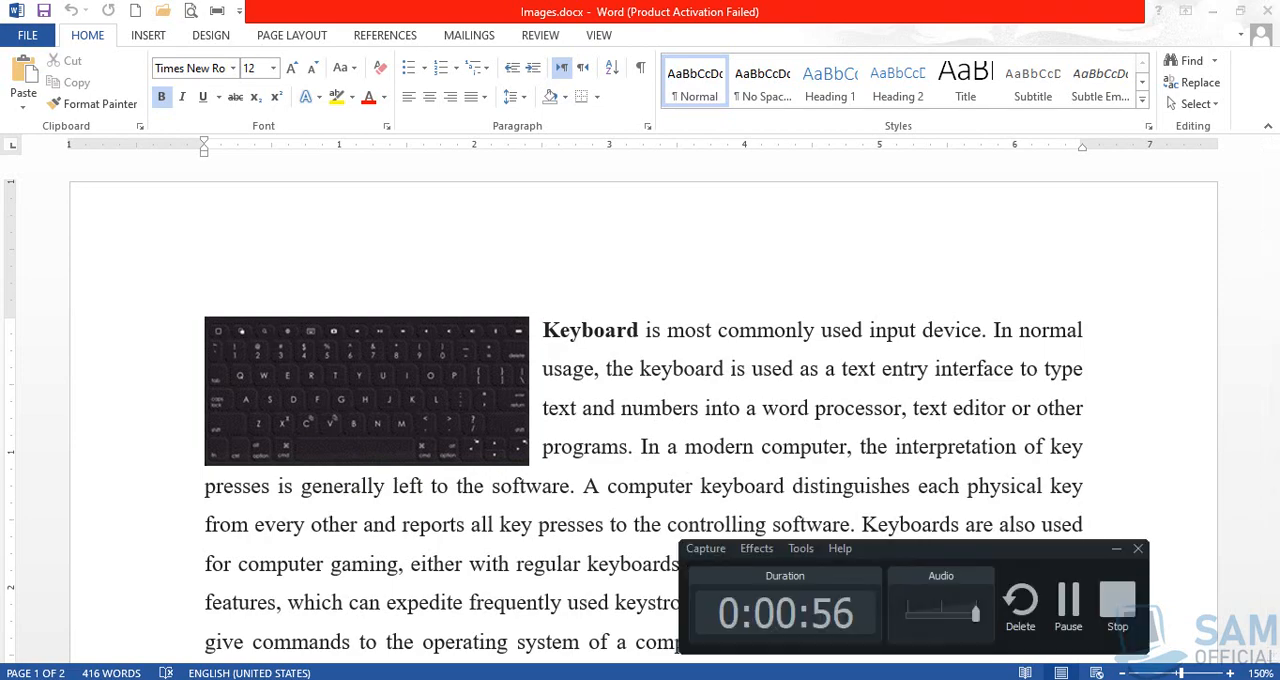
pyautogui.click(1068, 600)
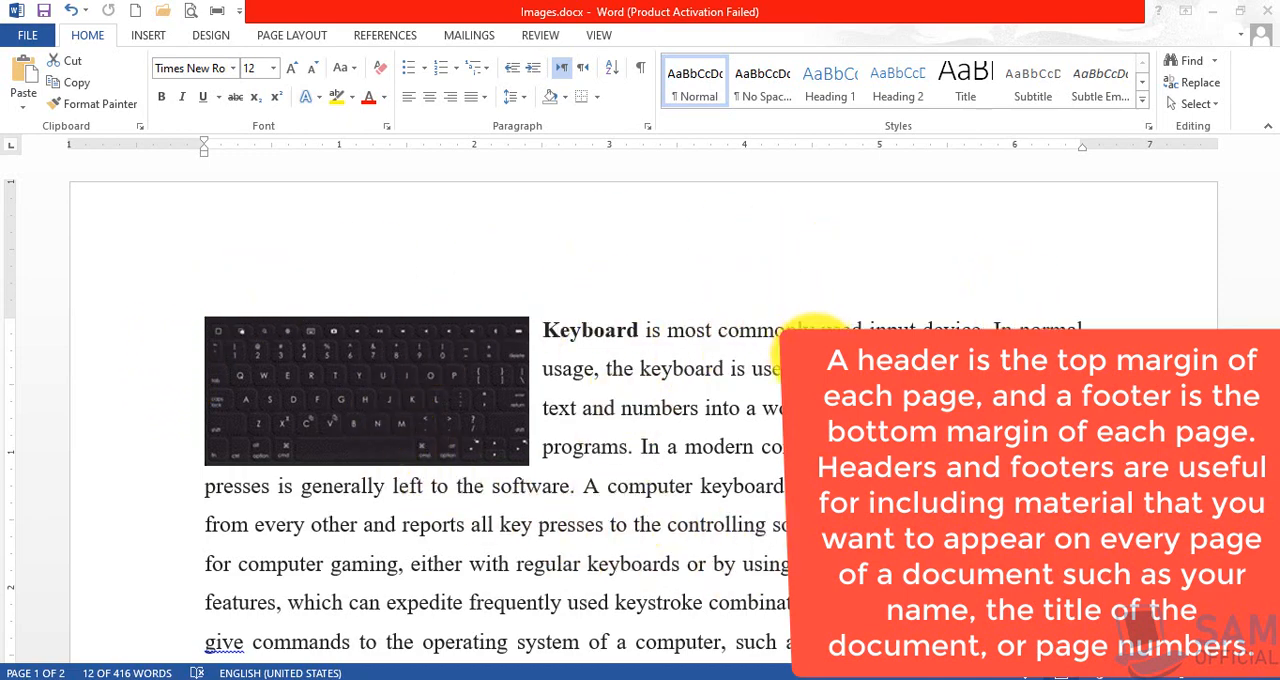
# Examine the top and bottom margin areas of the document's pages, where headers and footers go.
pyautogui.scroll(-5, 778, 370)
pyautogui.scroll(-15, 778, 370)
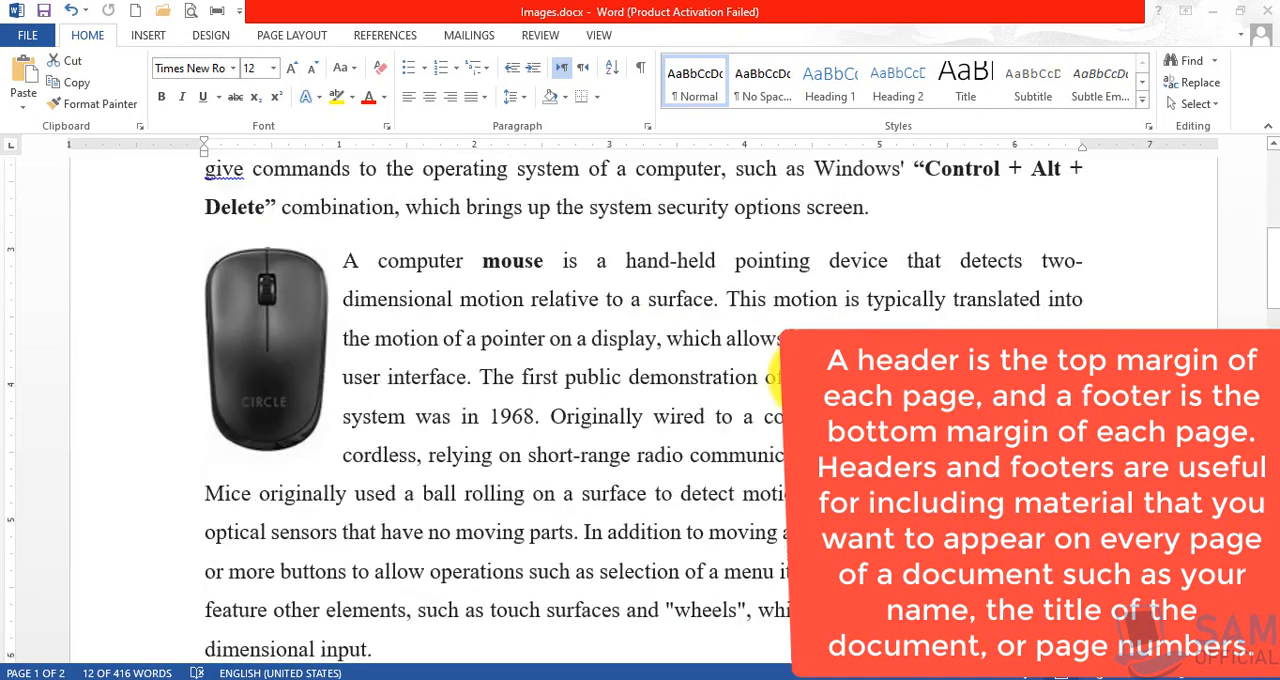
pyautogui.scroll(-3, 778, 370)
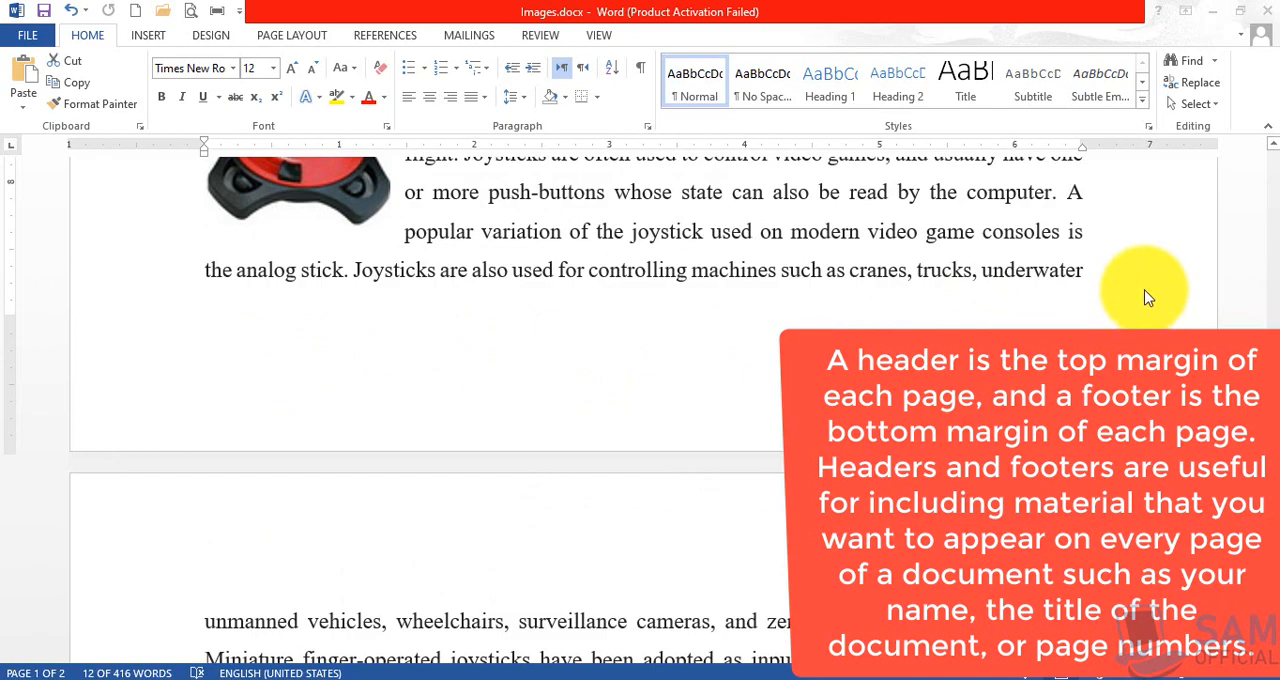
pyautogui.scroll(18, 1148, 298)
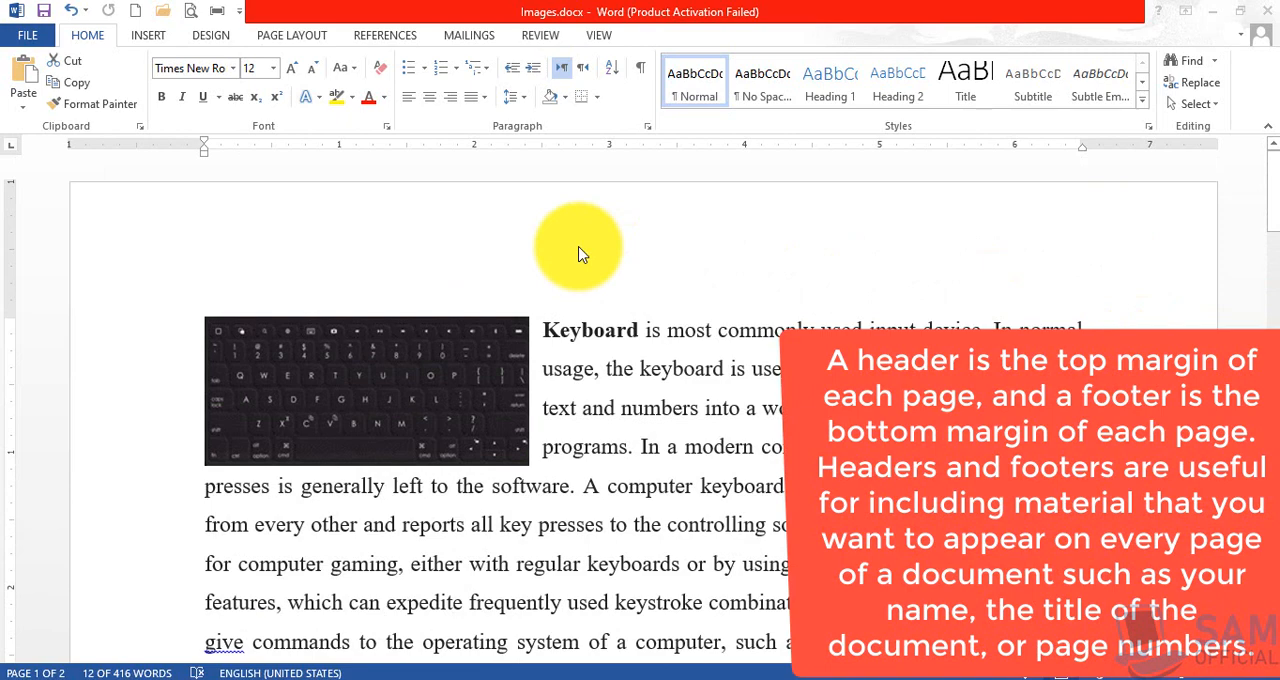
pyautogui.click(103, 525)
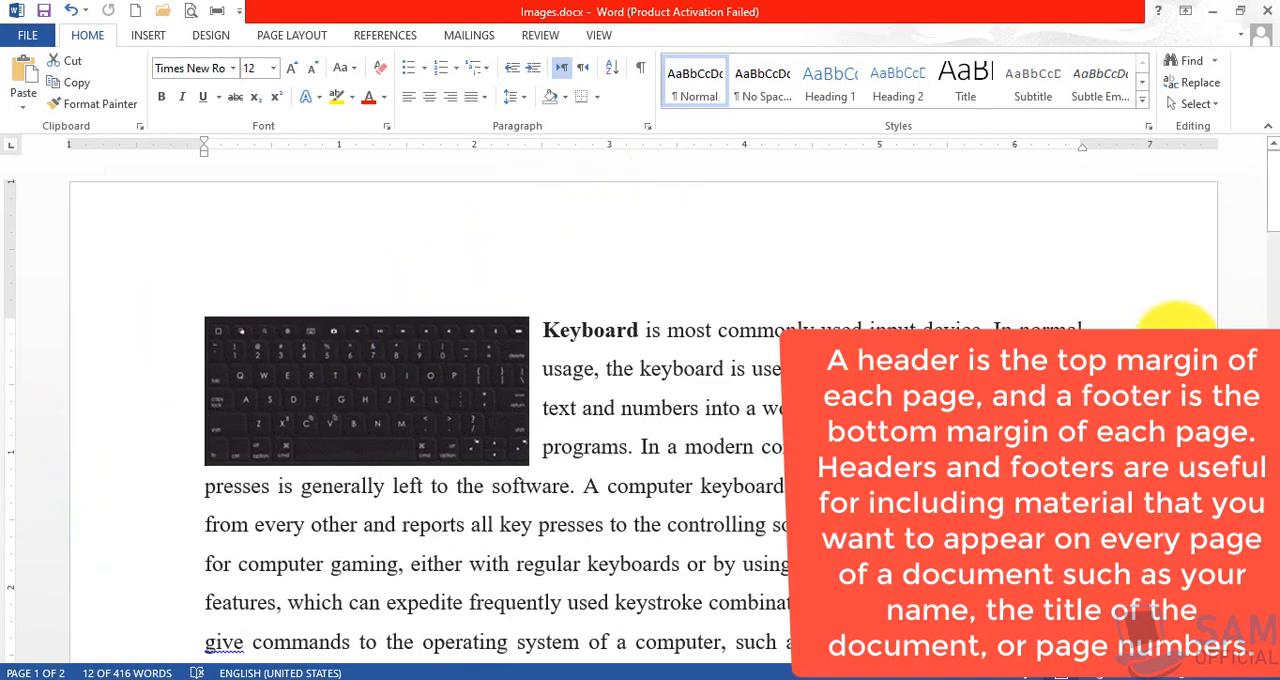
pyautogui.scroll(-10, 541, 326)
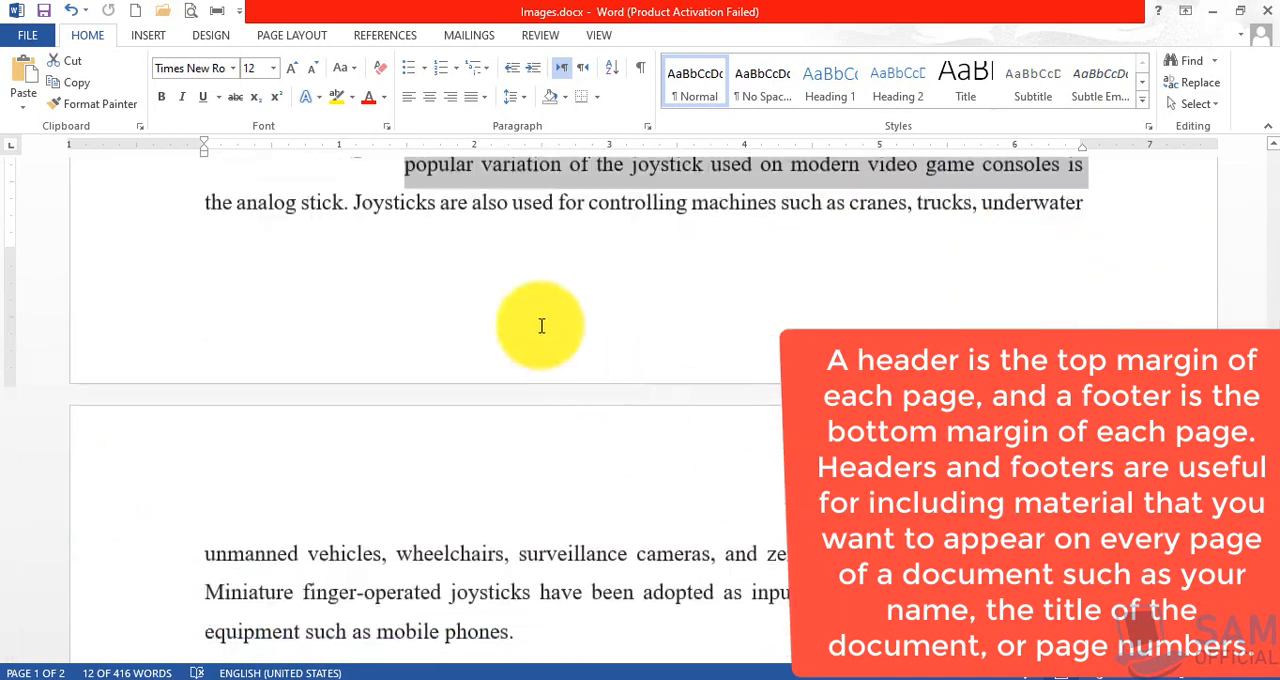
pyautogui.scroll(5, 582, 459)
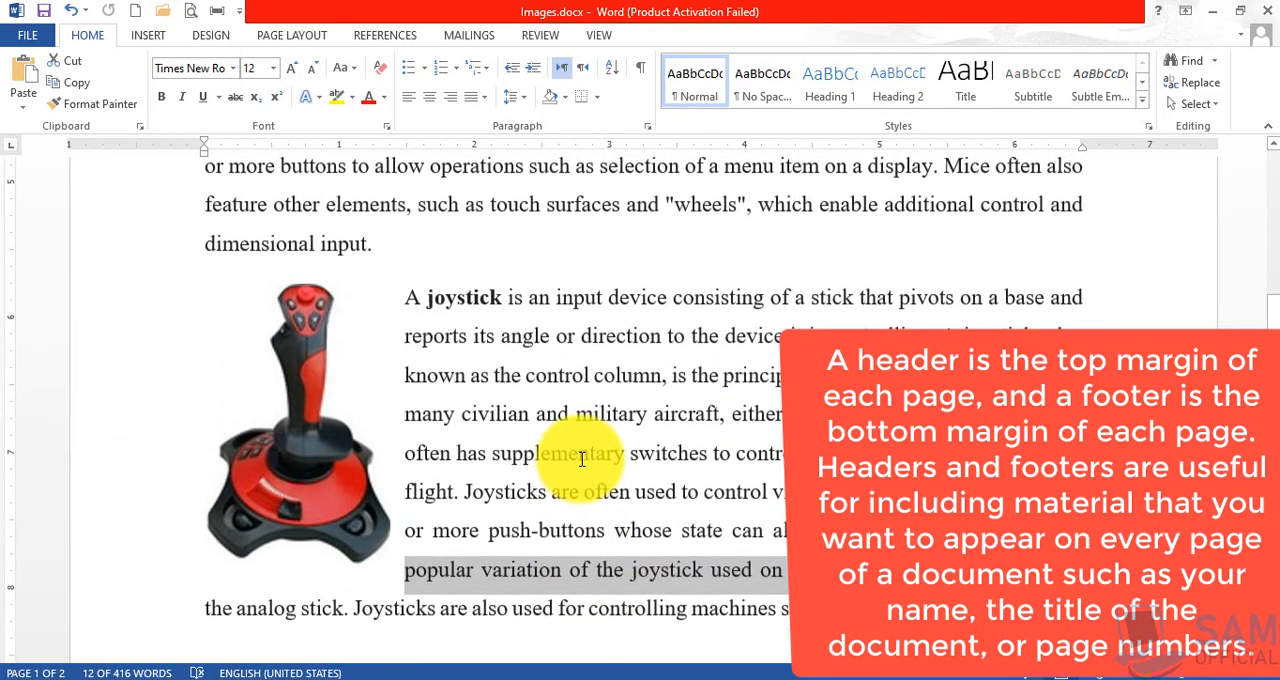
pyautogui.scroll(6, 582, 459)
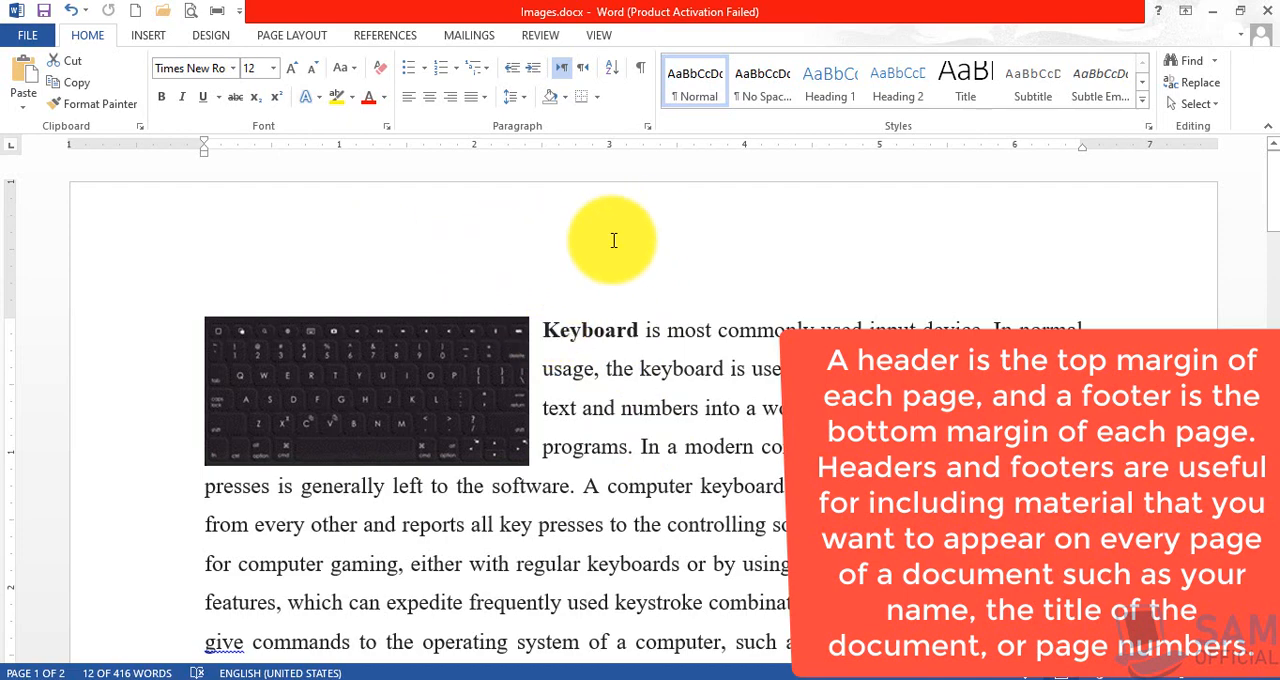
pyautogui.scroll(-10, 545, 407)
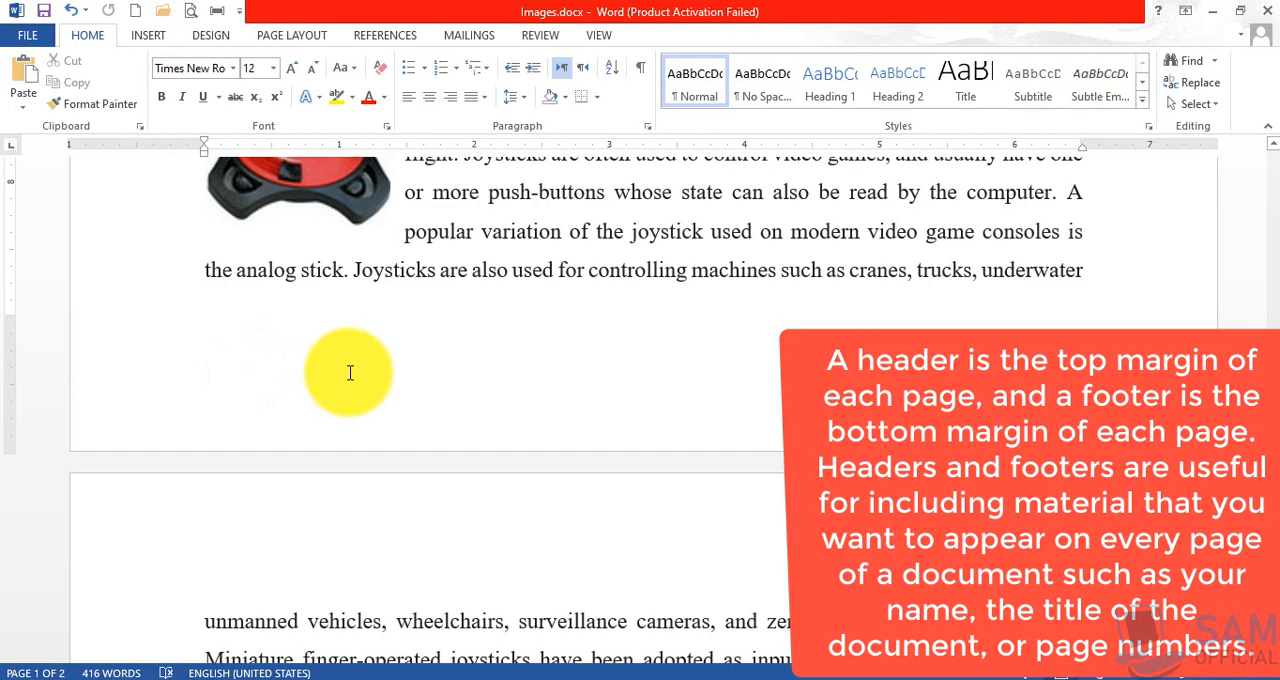
pyautogui.scroll(10, 563, 362)
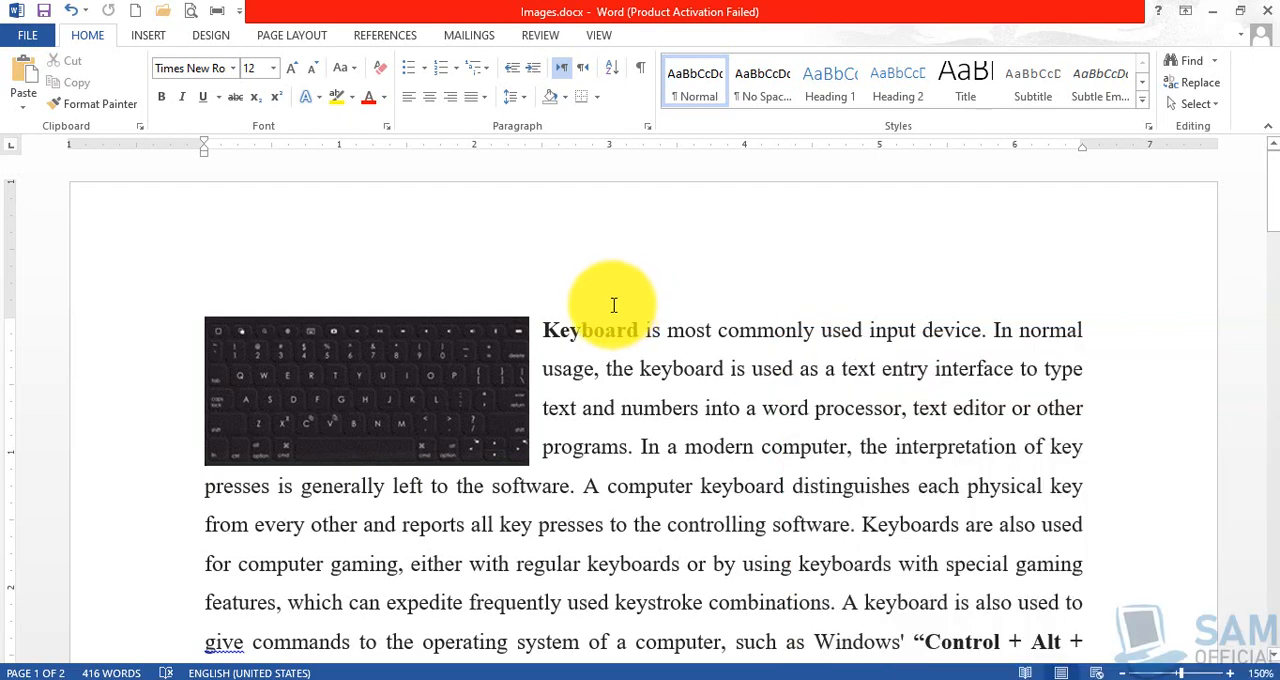
# Look over the built-in header designs, and insert the Blank (Three Columns) footer into the document.
pyautogui.click(150, 36)
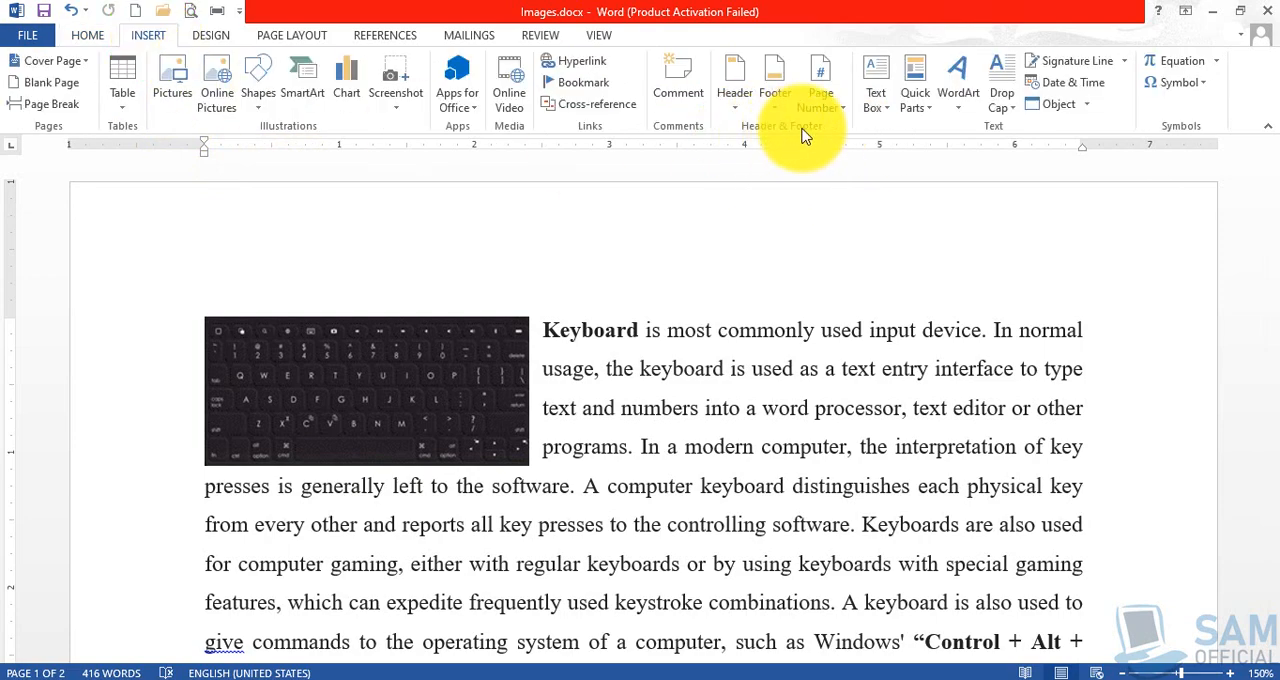
pyautogui.click(735, 108)
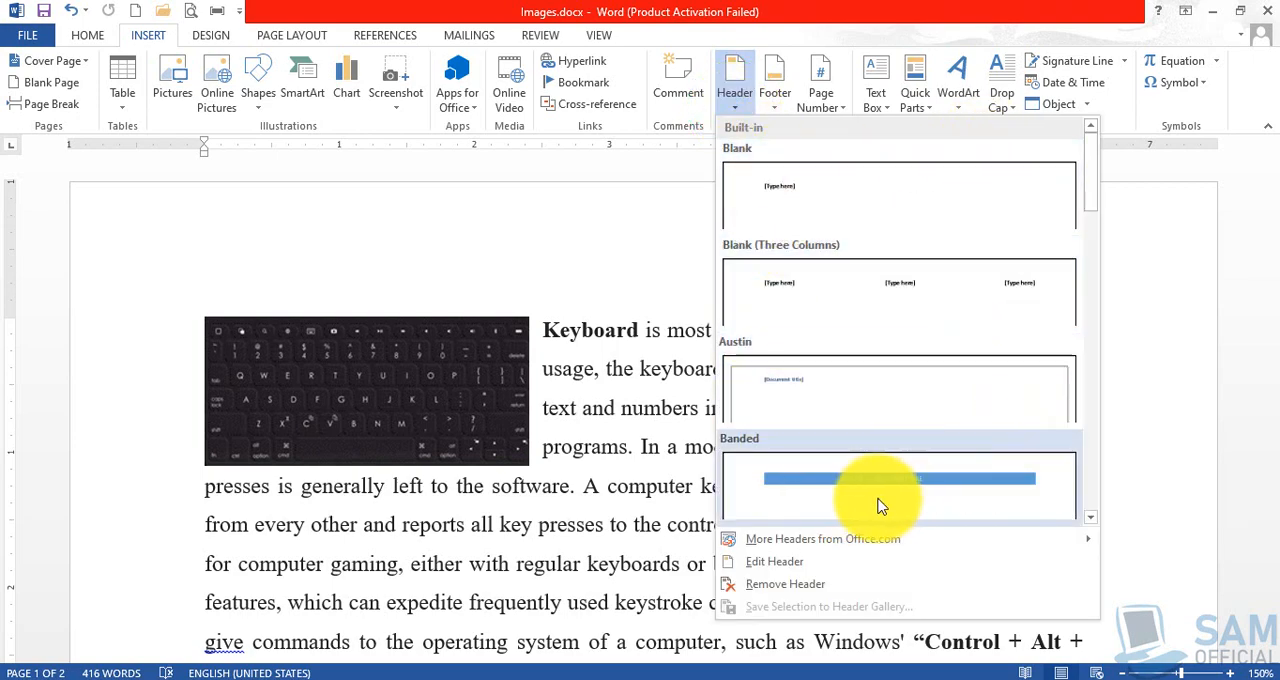
pyautogui.click(777, 106)
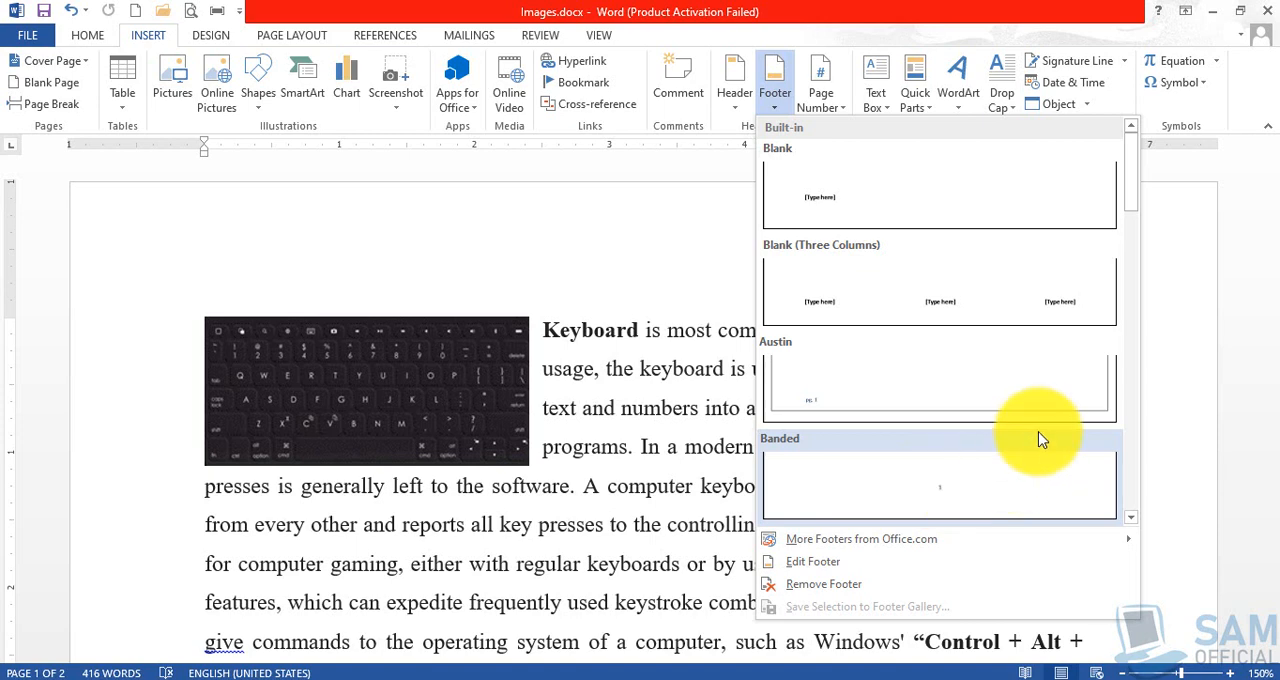
pyautogui.click(884, 291)
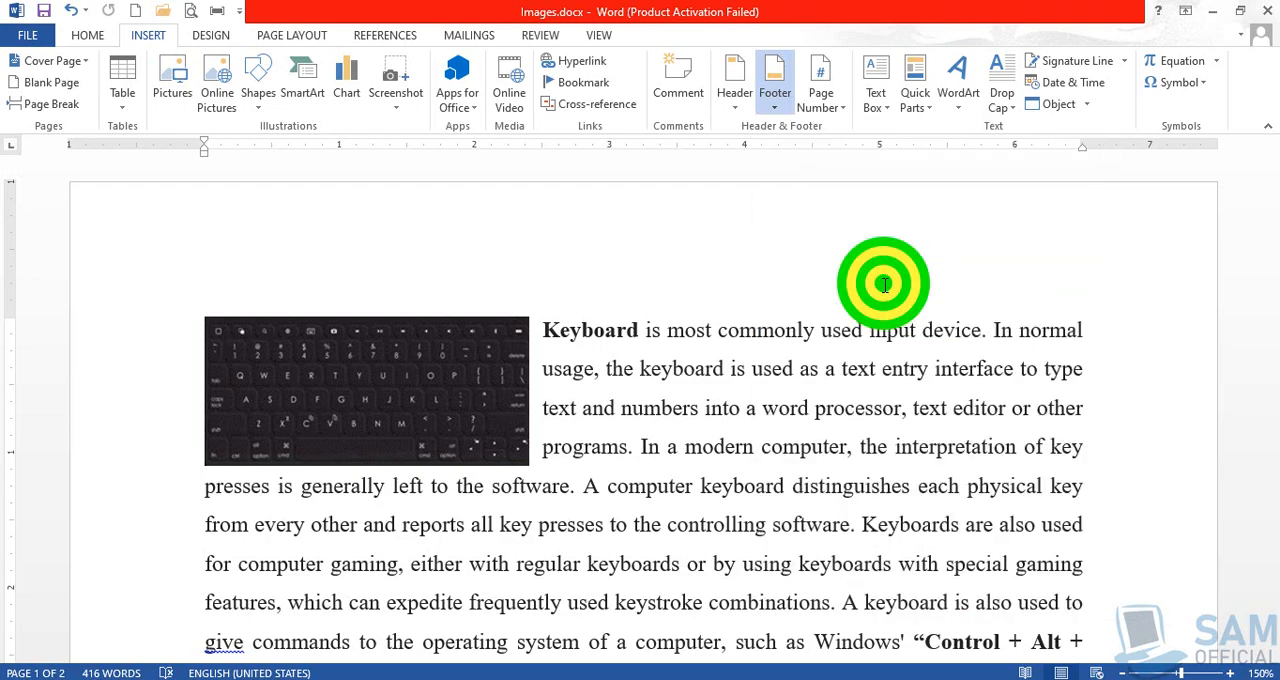
pyautogui.scroll(-2, 505, 484)
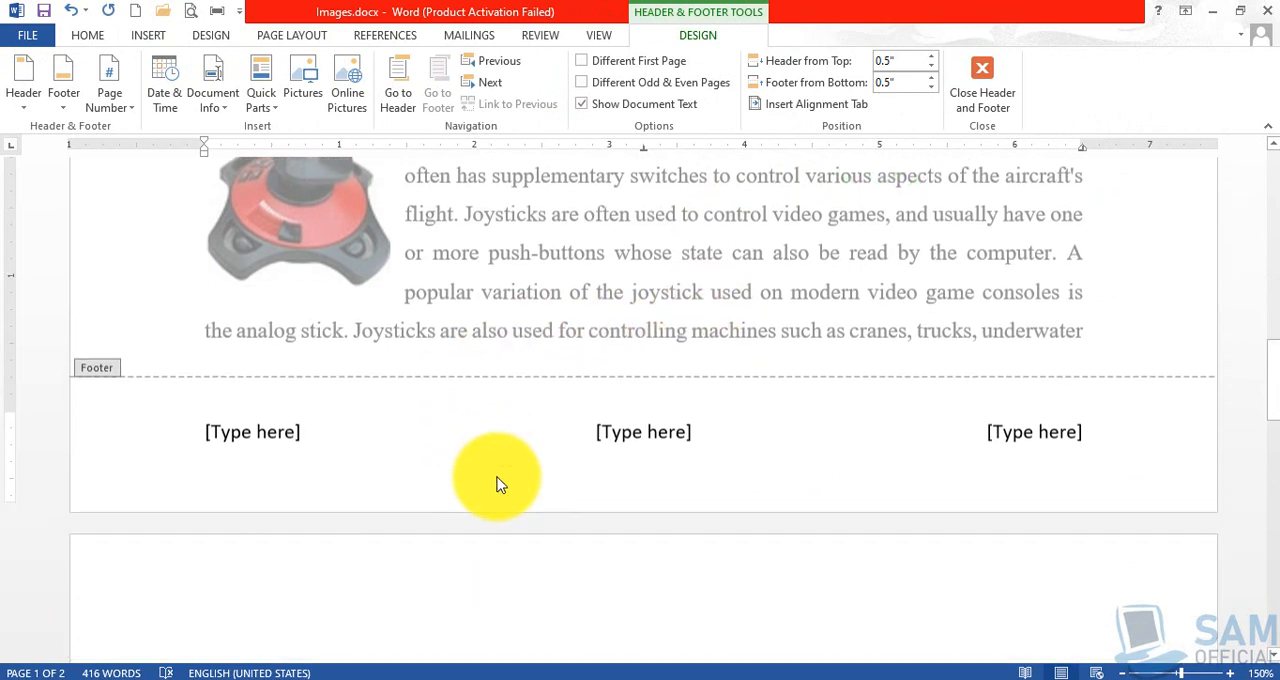
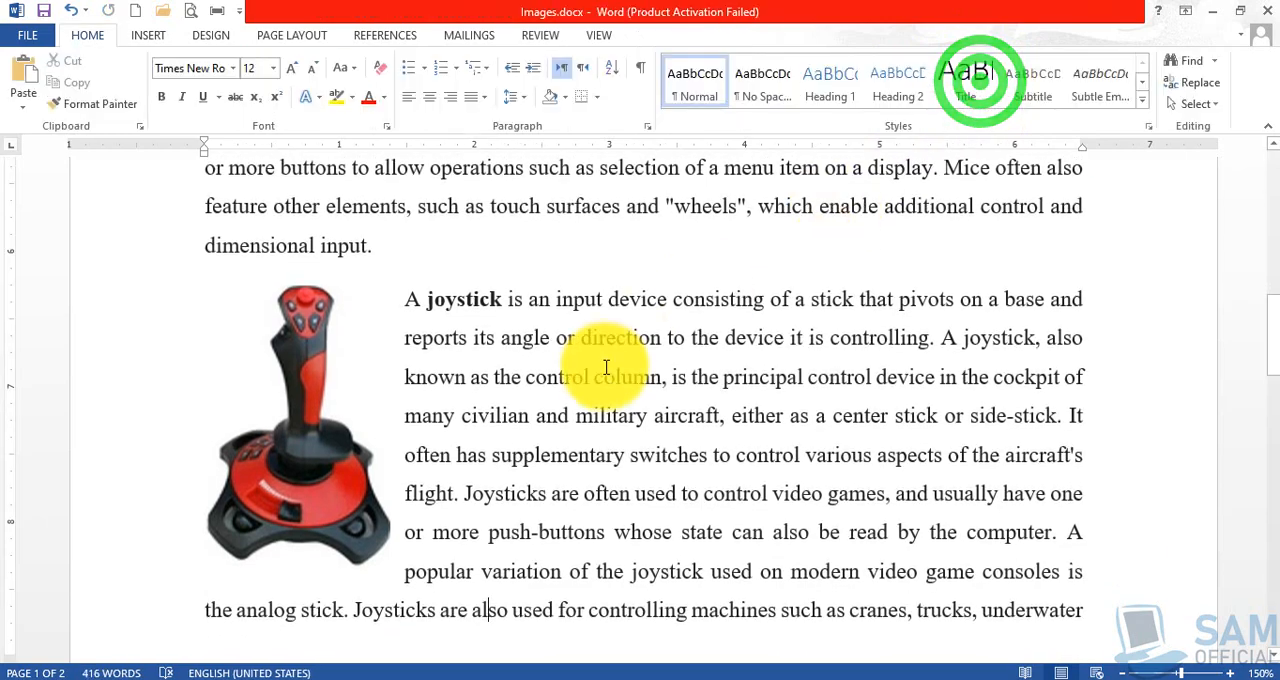
# Open the header area for editing, review the headers and footers across the pages, and return to the body text.
pyautogui.scroll(8, 605, 370)
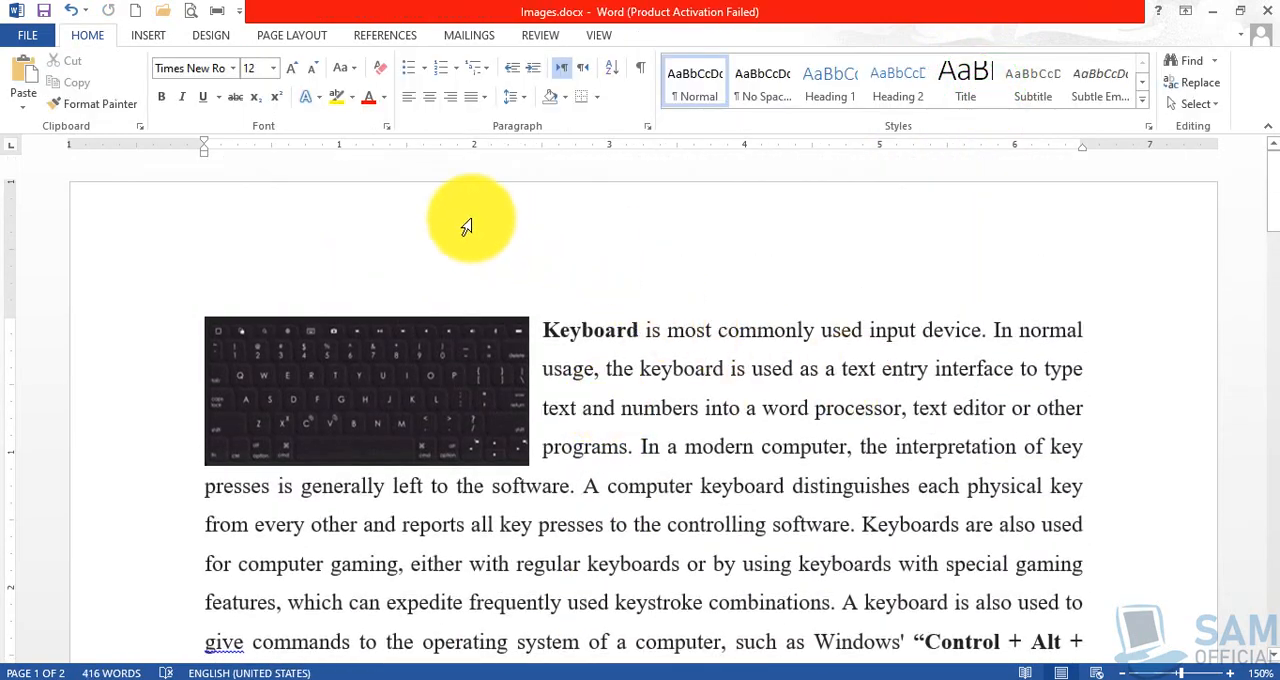
pyautogui.doubleClick(622, 249)
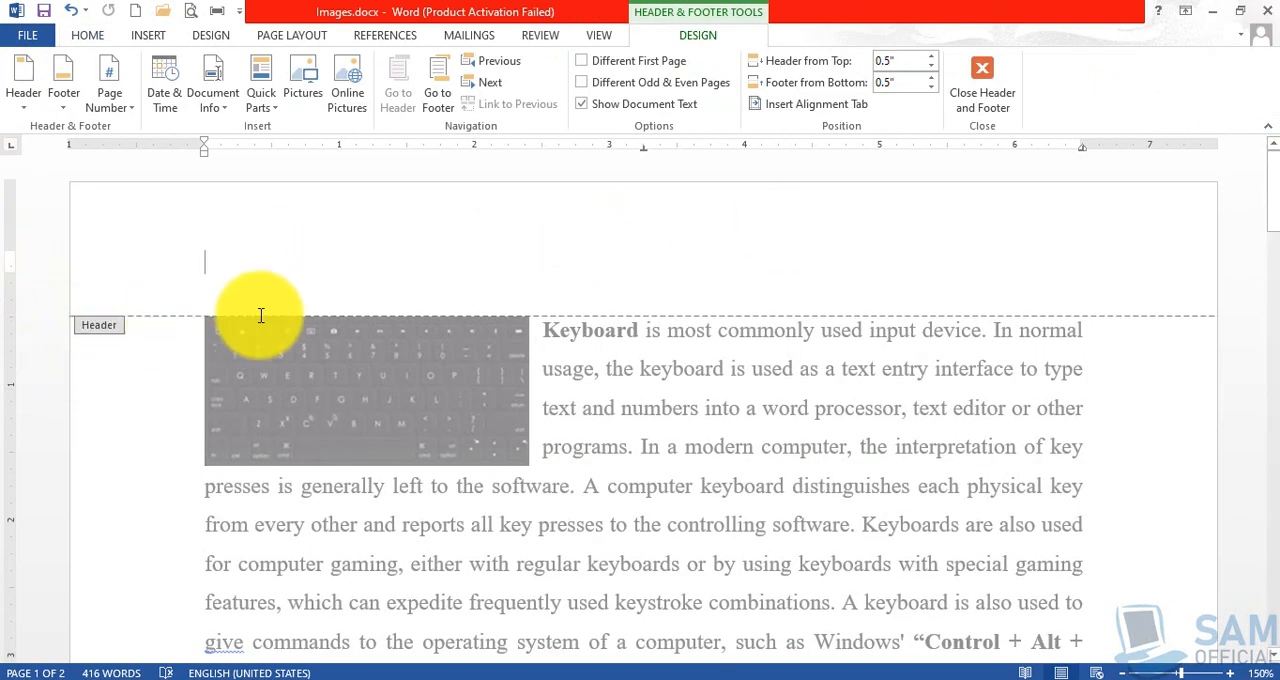
pyautogui.scroll(-15, 724, 396)
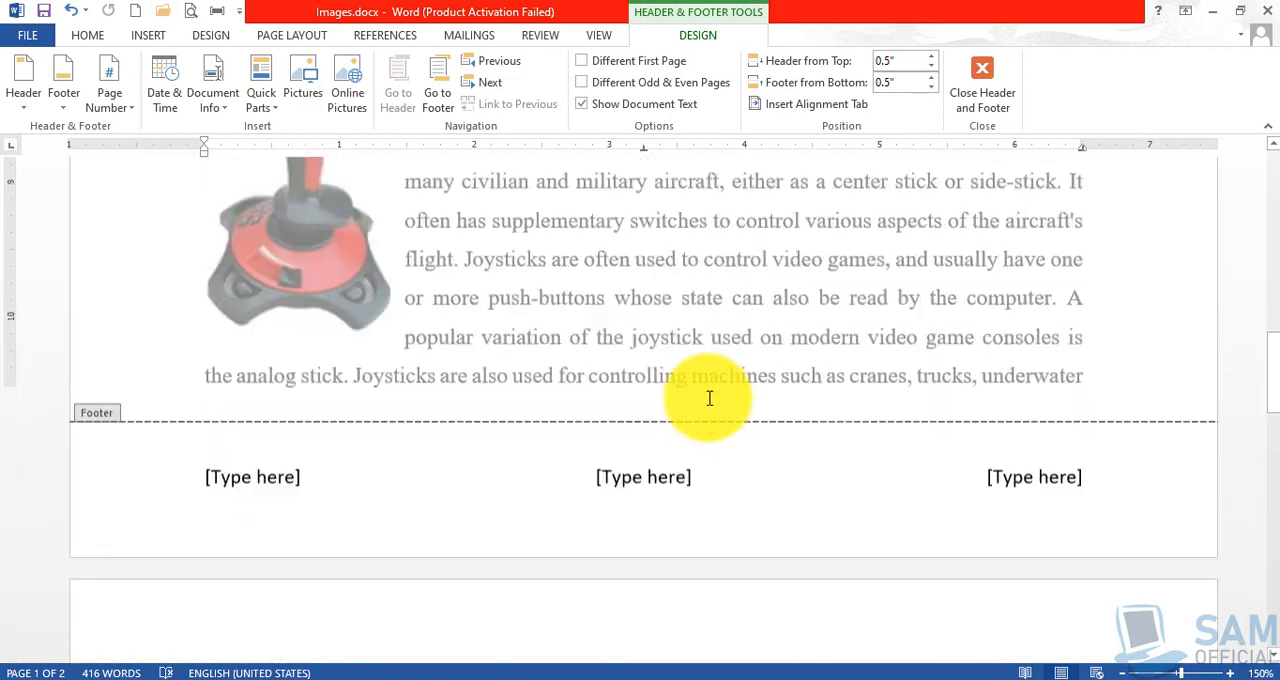
pyautogui.scroll(-3, 529, 371)
pyautogui.scroll(10, 534, 366)
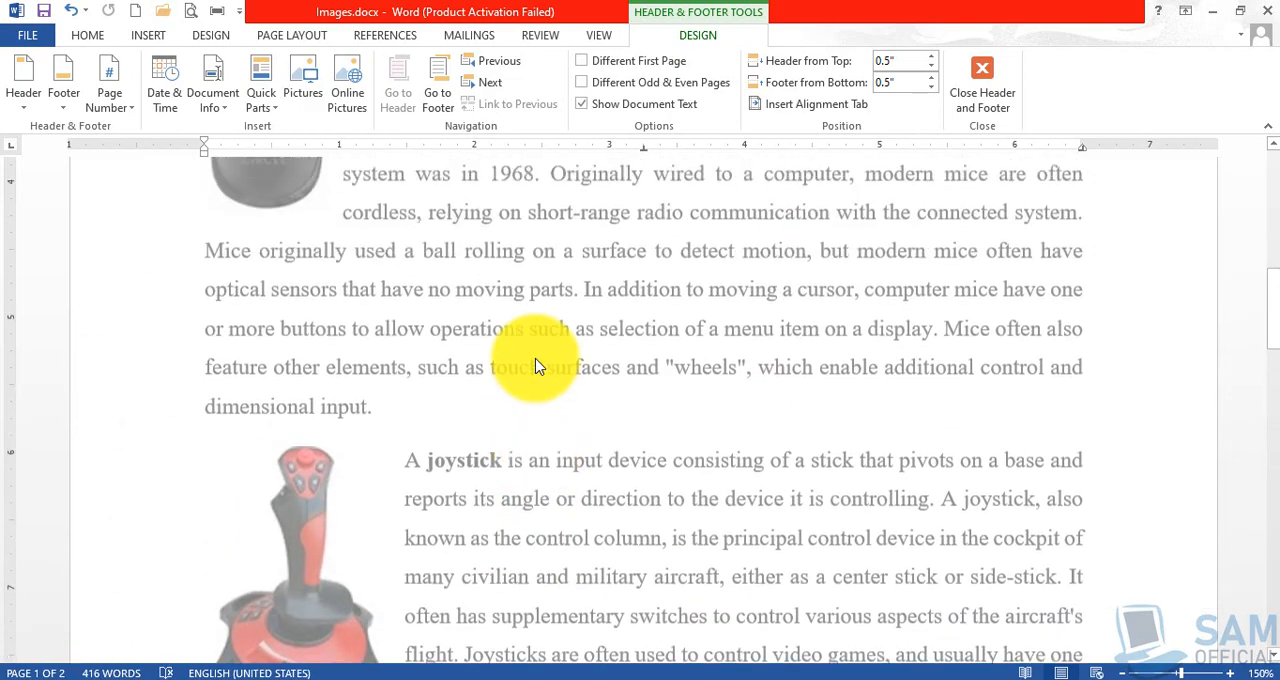
pyautogui.scroll(8, 534, 366)
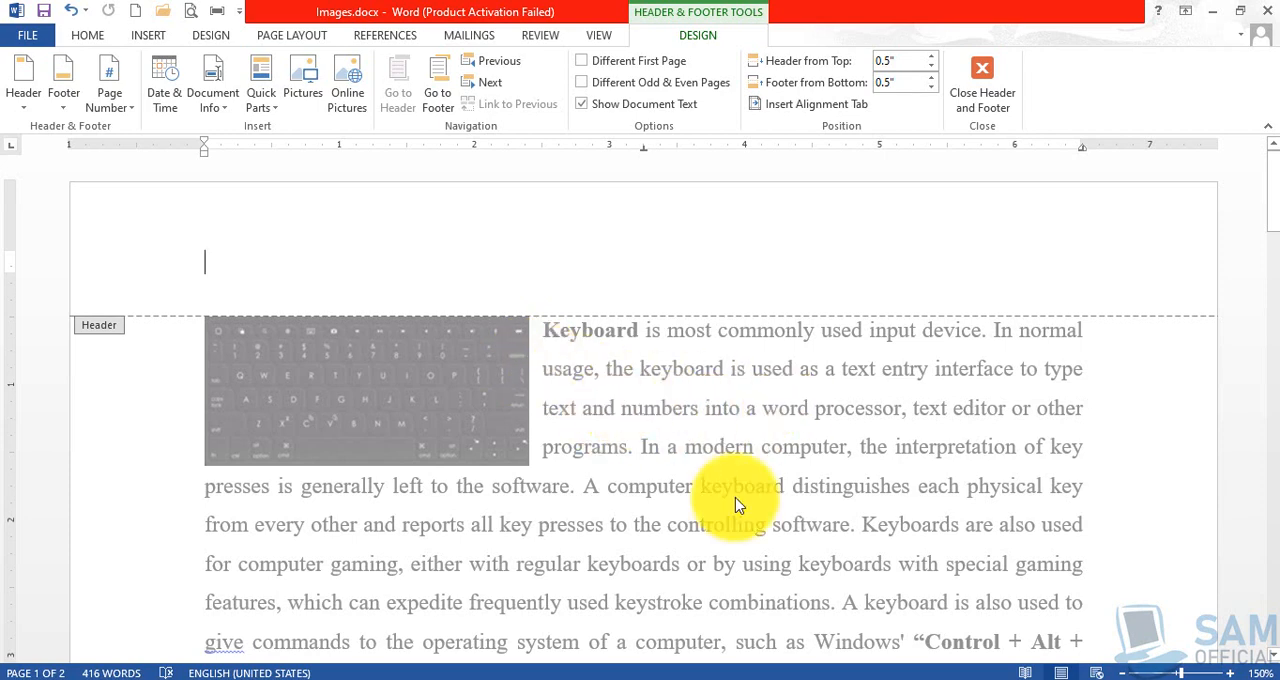
pyautogui.doubleClick(657, 432)
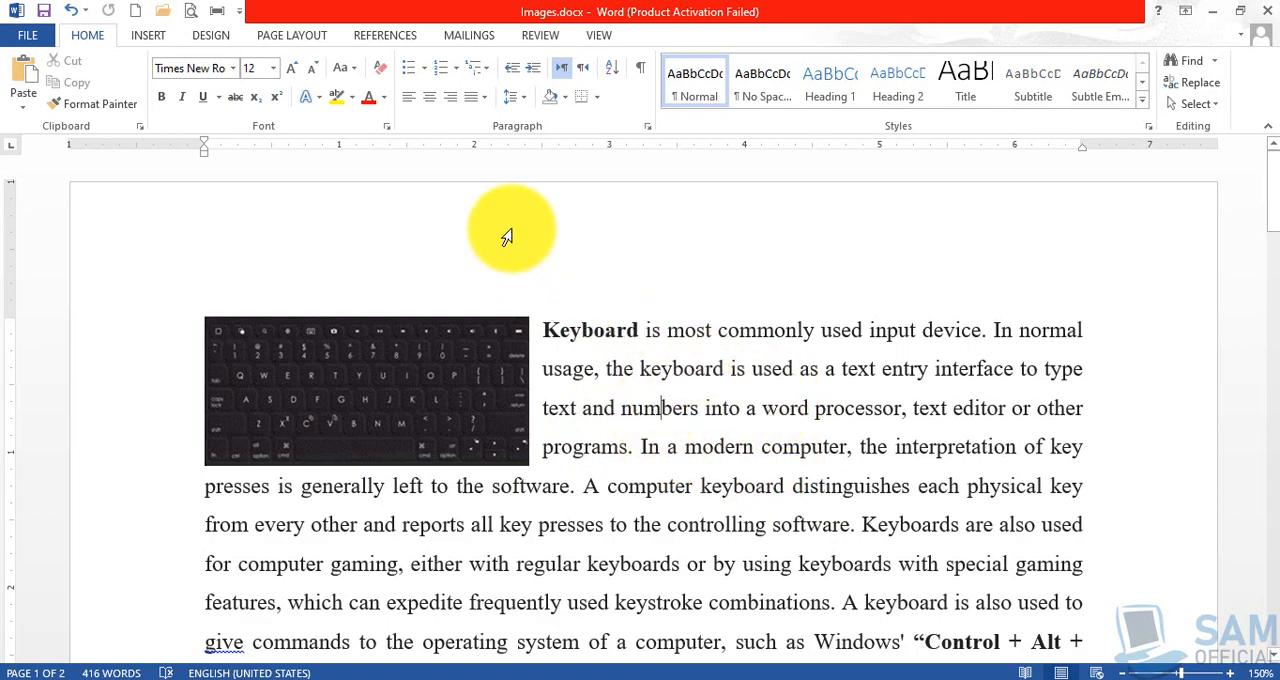
pyautogui.scroll(-15, 677, 400)
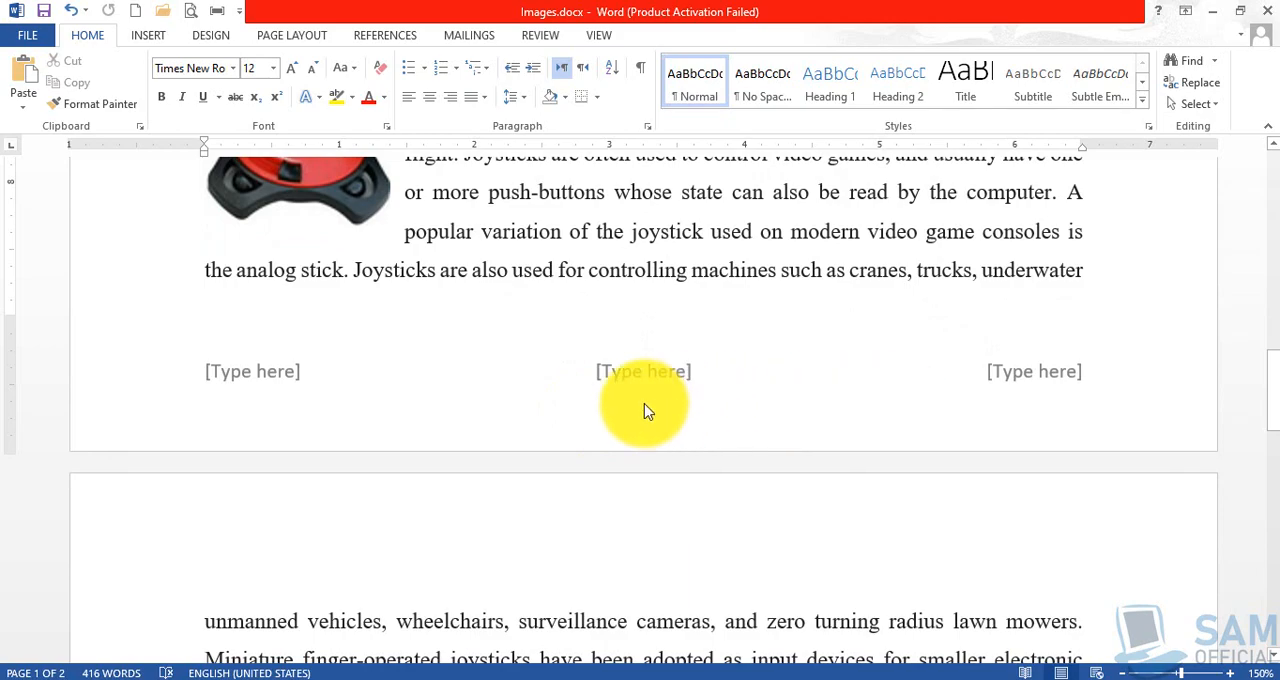
pyautogui.scroll(3, 645, 405)
pyautogui.scroll(10, 645, 405)
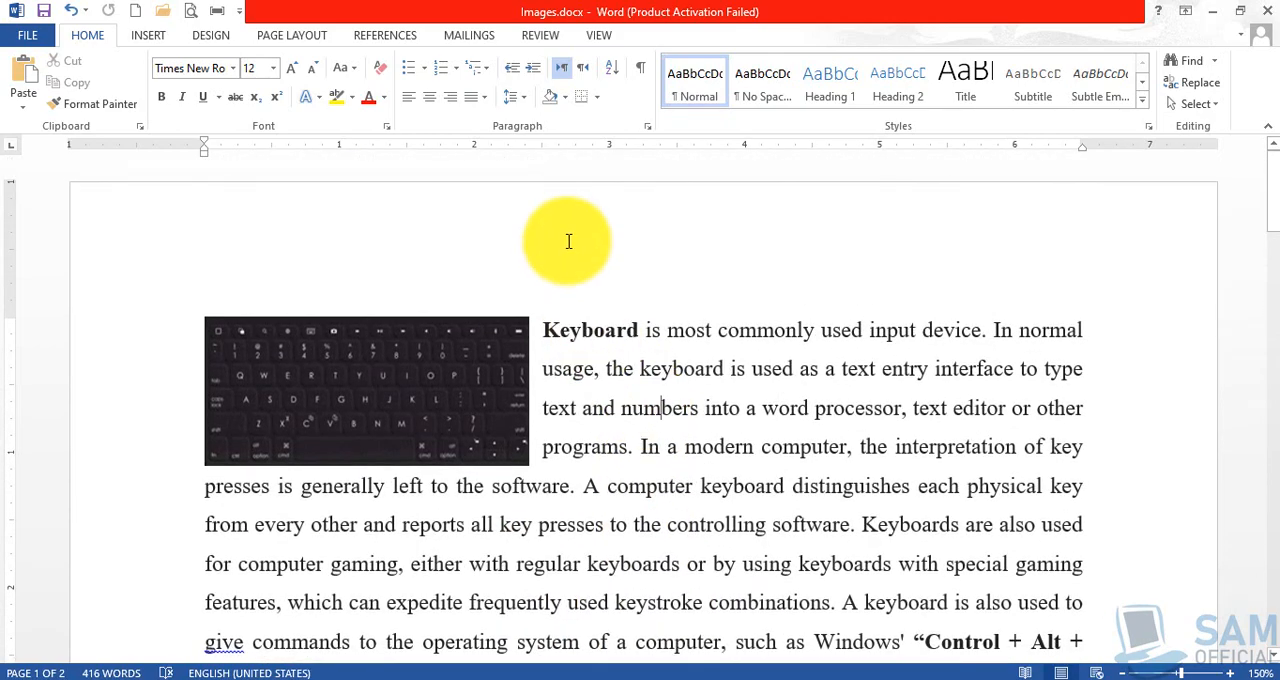
# Insert the built-in Blank (Three Columns) header into the document.
pyautogui.click(568, 240)
pyautogui.doubleClick(568, 240)
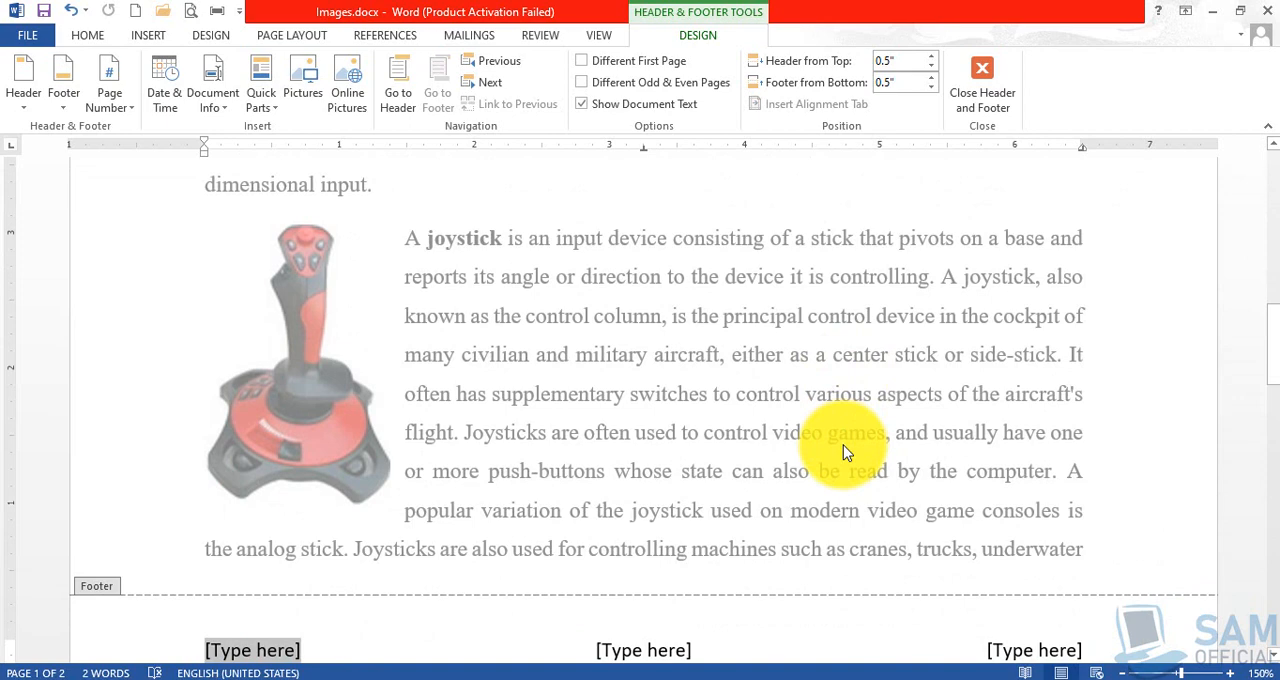
pyautogui.scroll(8, 843, 452)
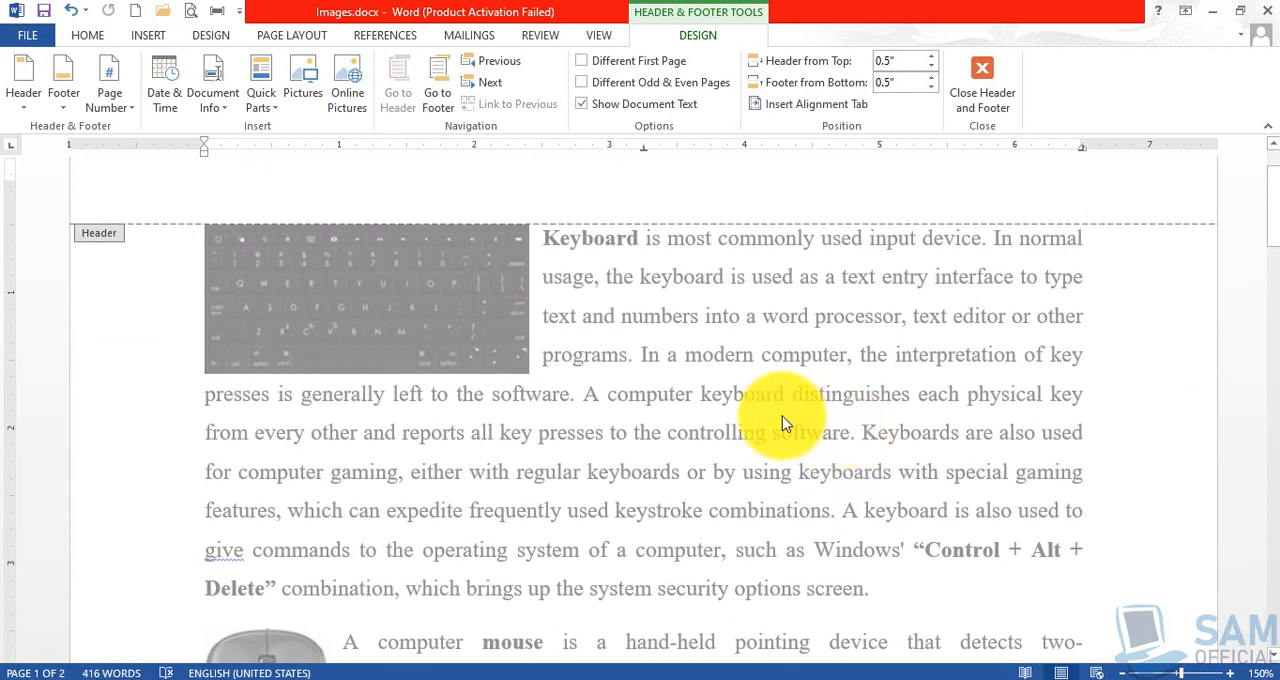
pyautogui.scroll(2, 755, 440)
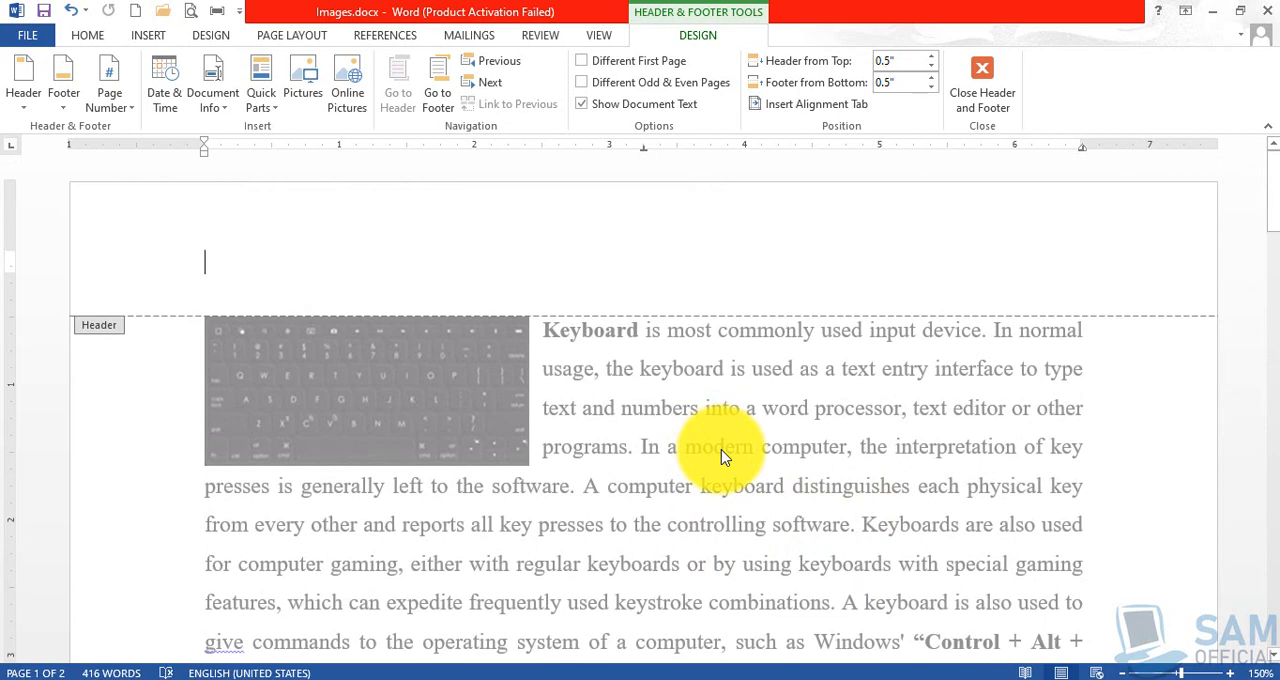
pyautogui.click(25, 105)
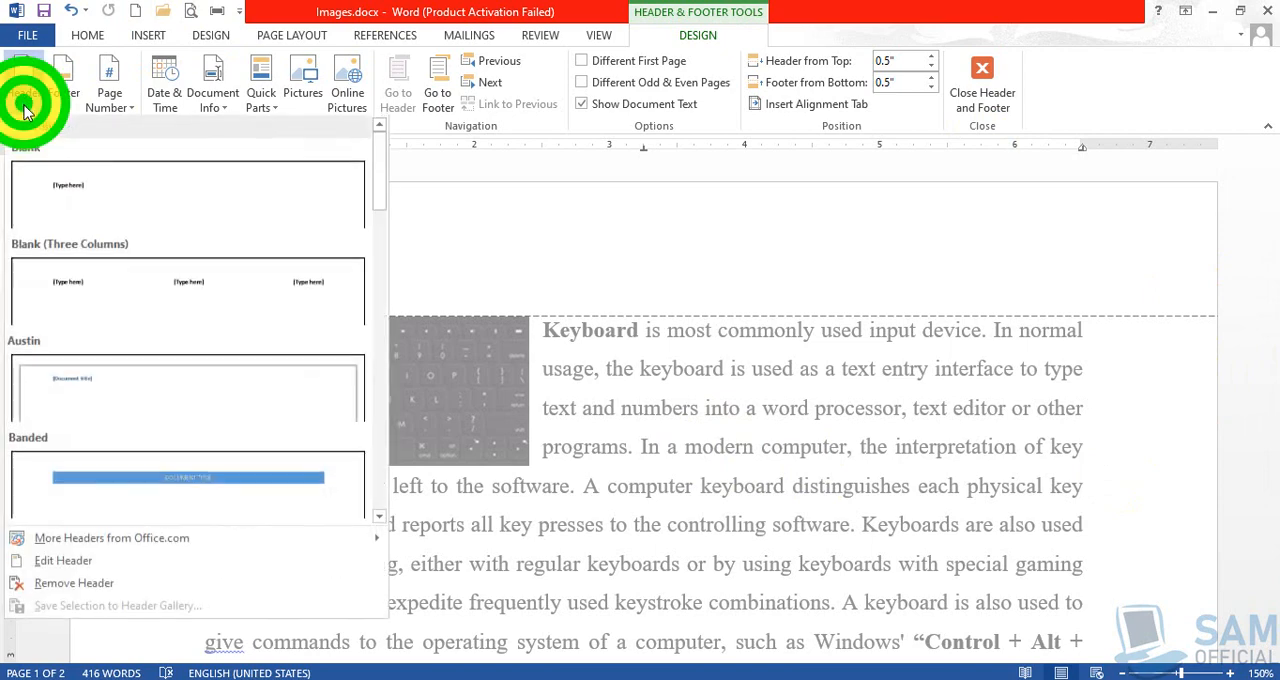
pyautogui.click(92, 295)
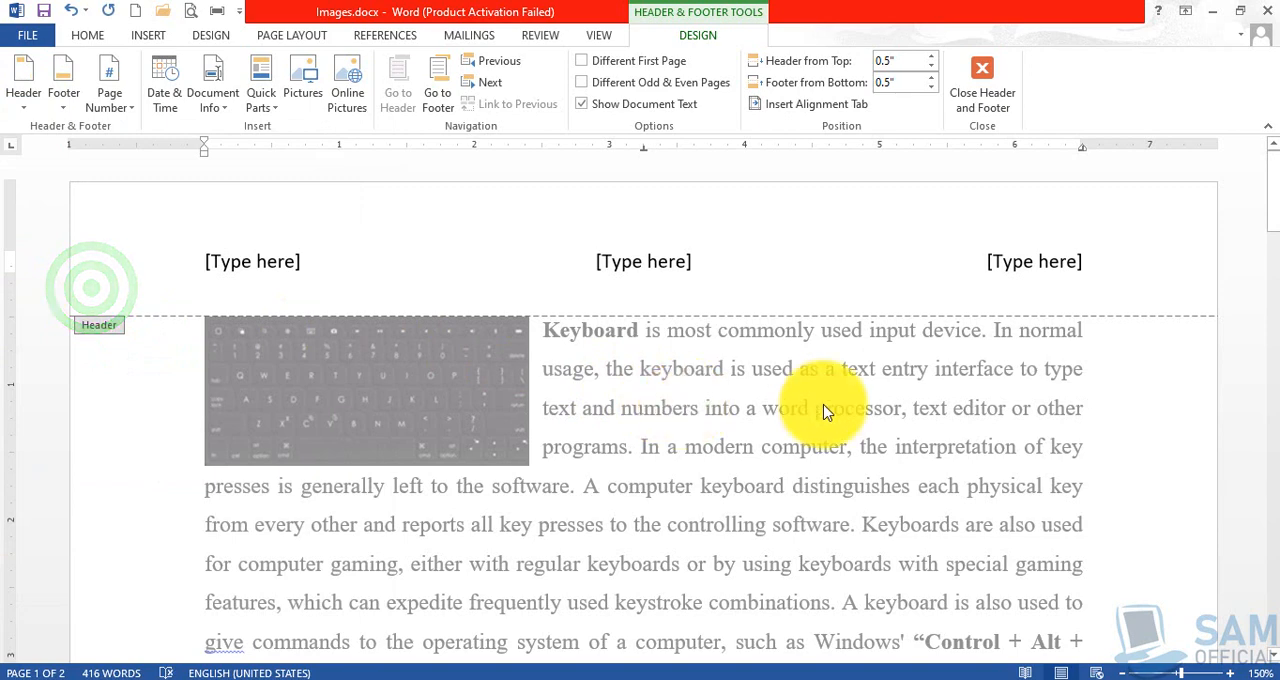
pyautogui.click(258, 265)
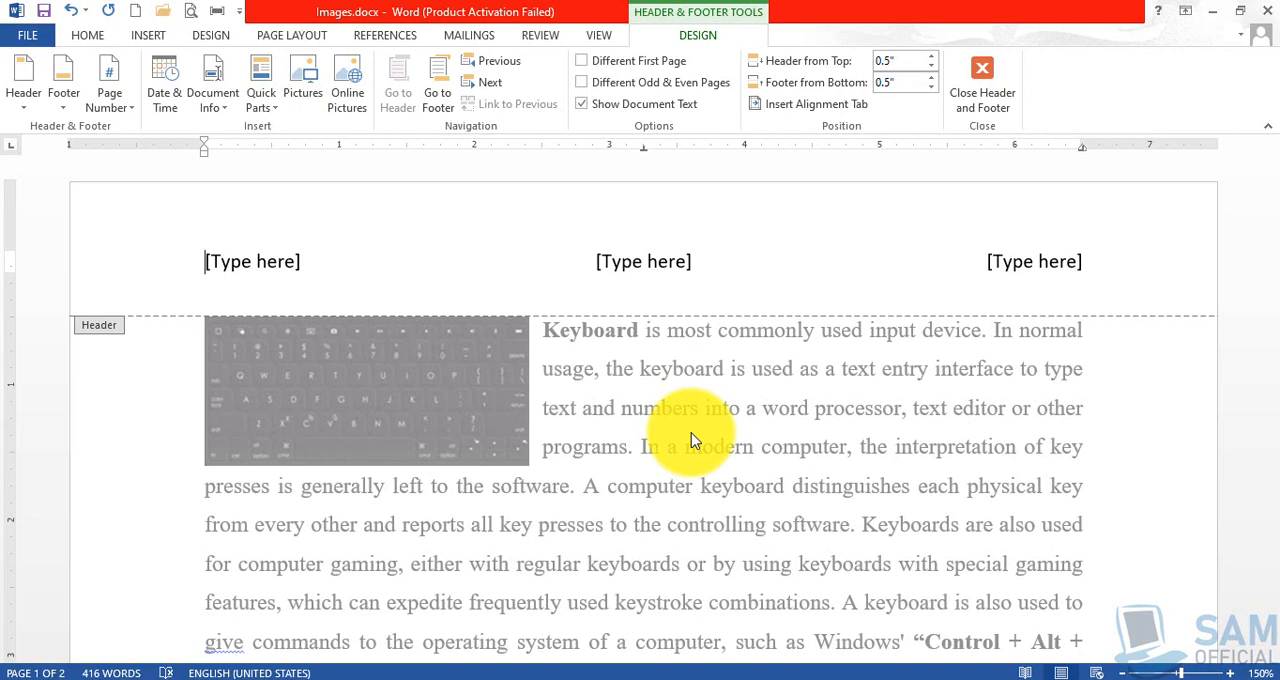
# Minimize the document and the MS Word folder window to view the topic list on the desktop, and bring the document back.
pyautogui.click(1210, 11)
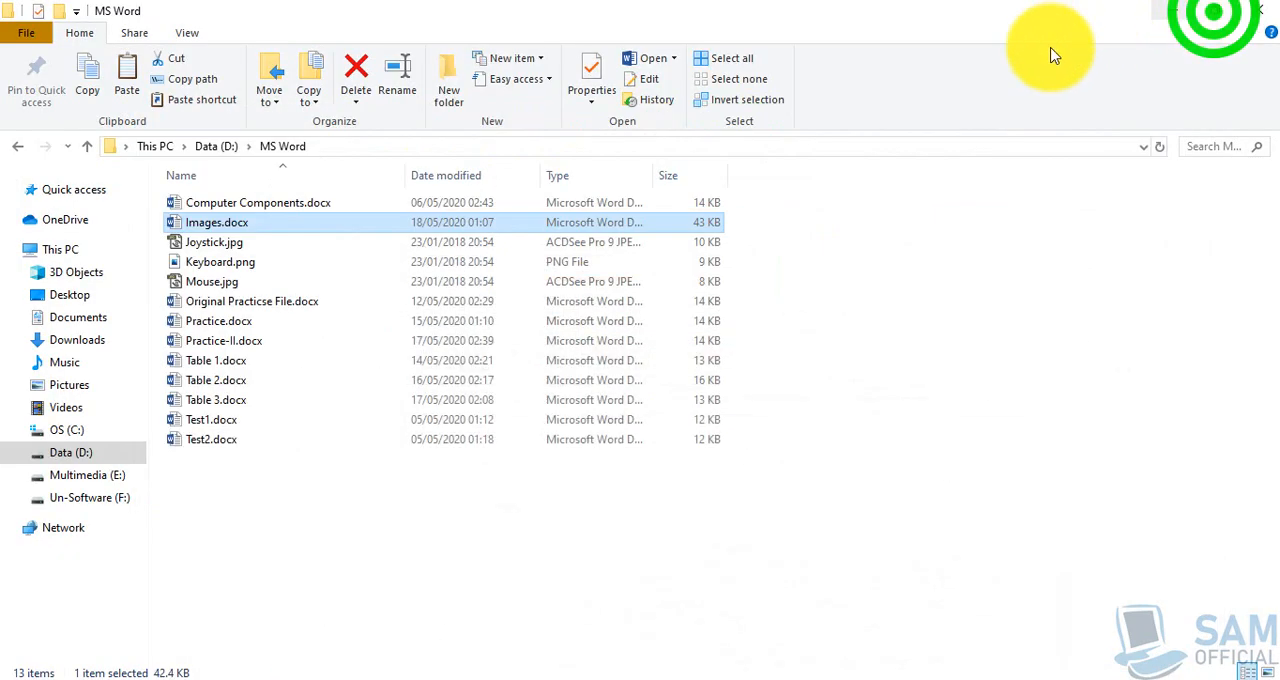
pyautogui.click(1170, 11)
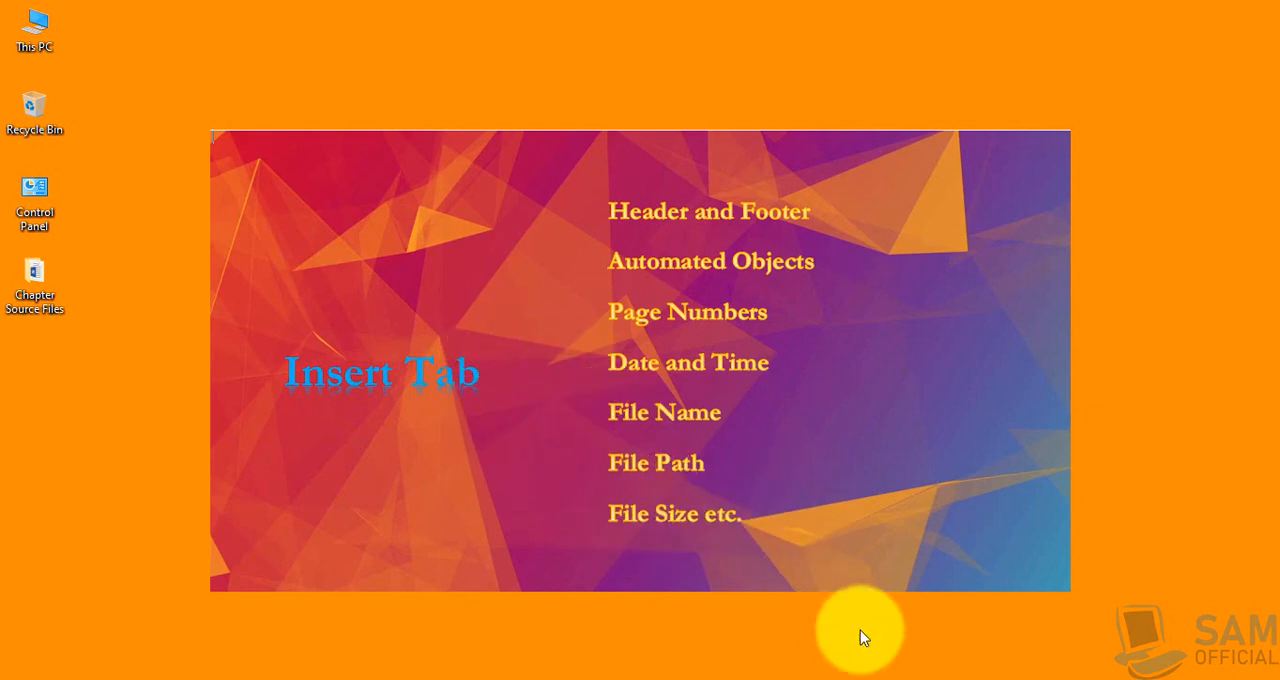
pyautogui.click(900, 676)
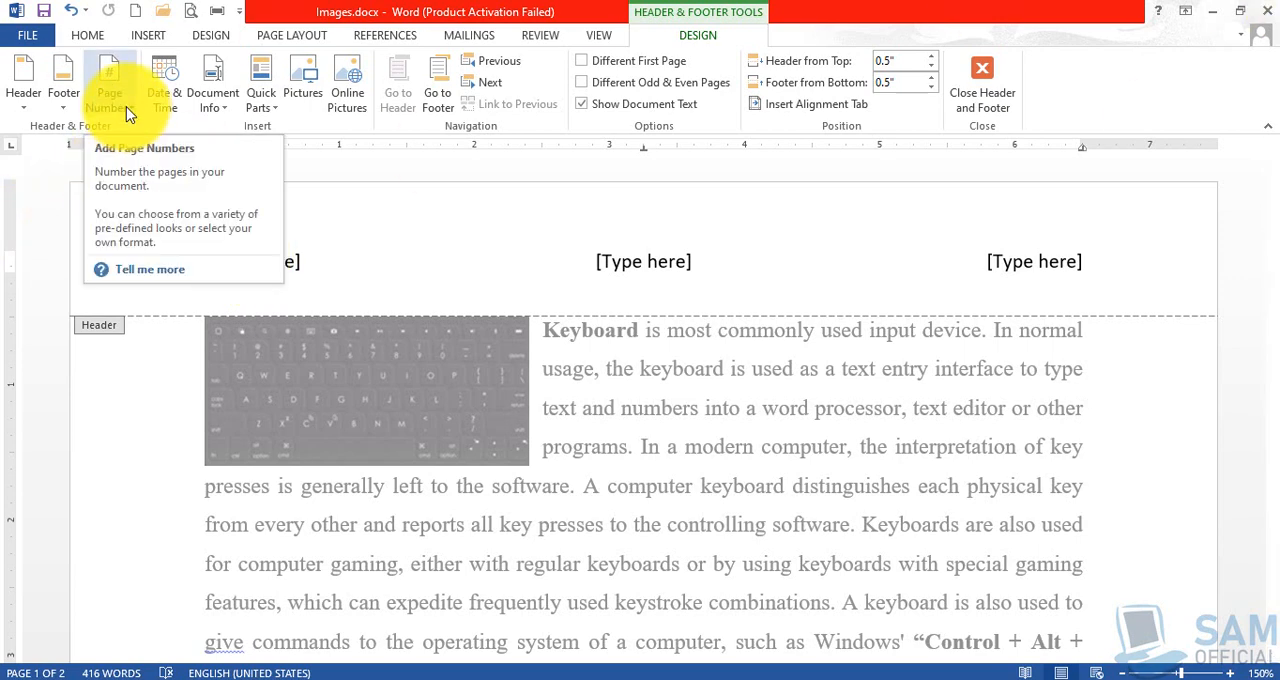
# Select the header's left placeholder and review the header and footer placeholders on the pages.
pyautogui.click(374, 264)
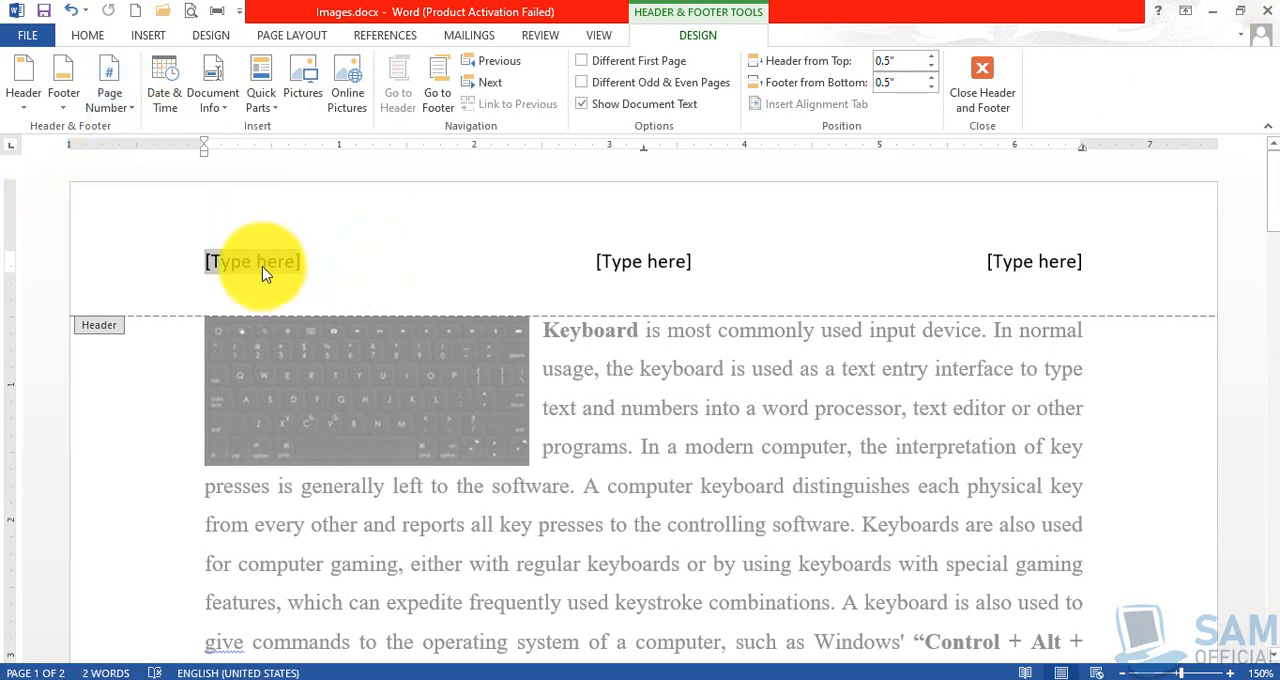
pyautogui.scroll(-12, 651, 337)
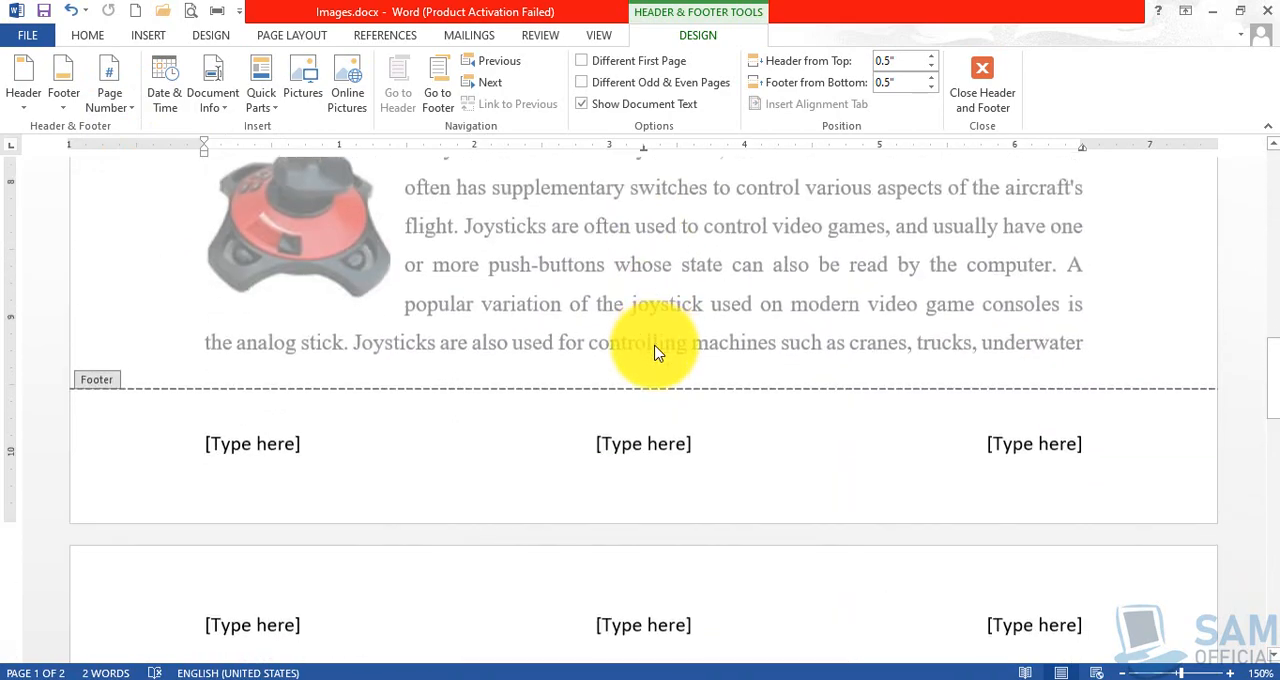
pyautogui.scroll(-5, 651, 349)
pyautogui.scroll(4, 651, 360)
pyautogui.scroll(5, 371, 320)
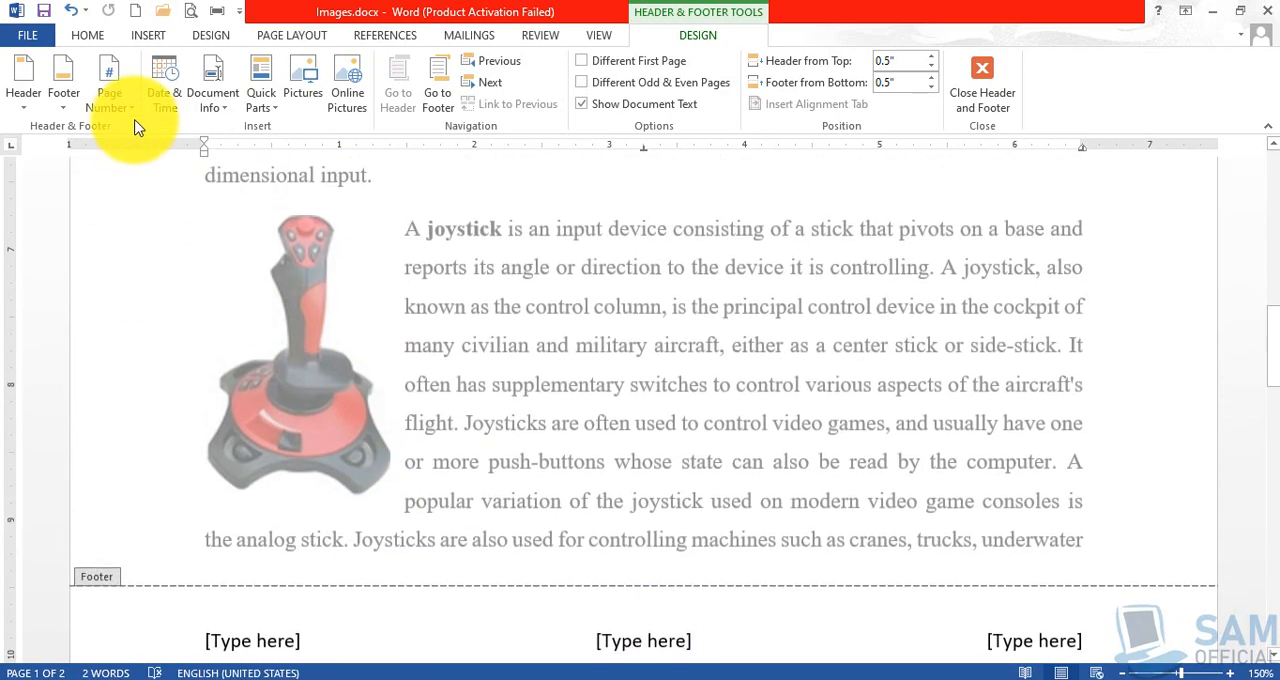
pyautogui.scroll(10, 371, 366)
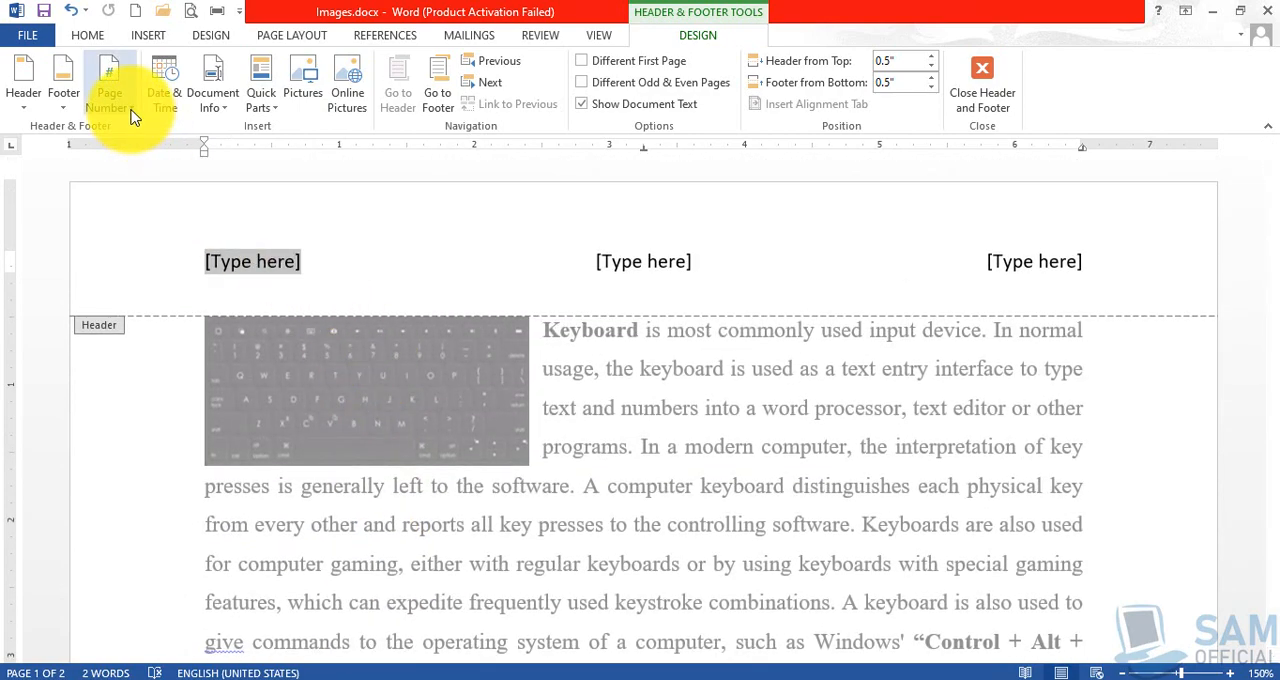
# Look over the page number designs for Top of Page, Bottom of Page and Current Position without inserting any.
pyautogui.click(133, 116)
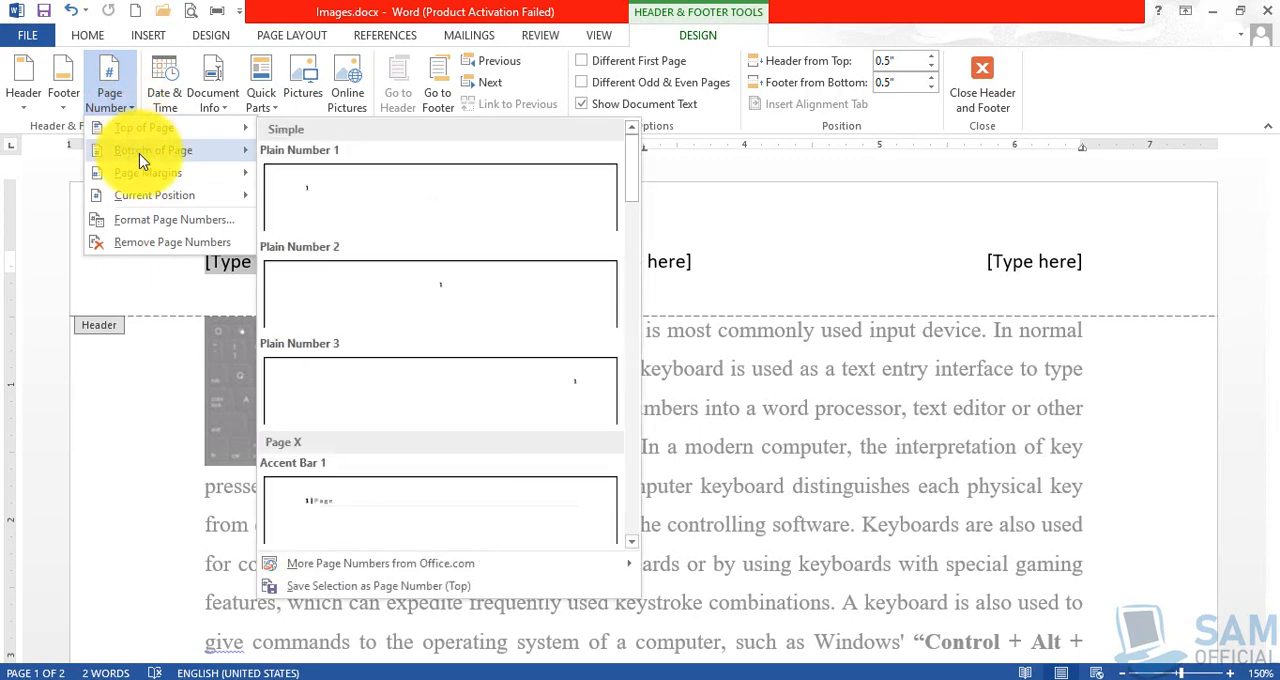
pyautogui.moveTo(140, 156)
pyautogui.moveTo(152, 205)
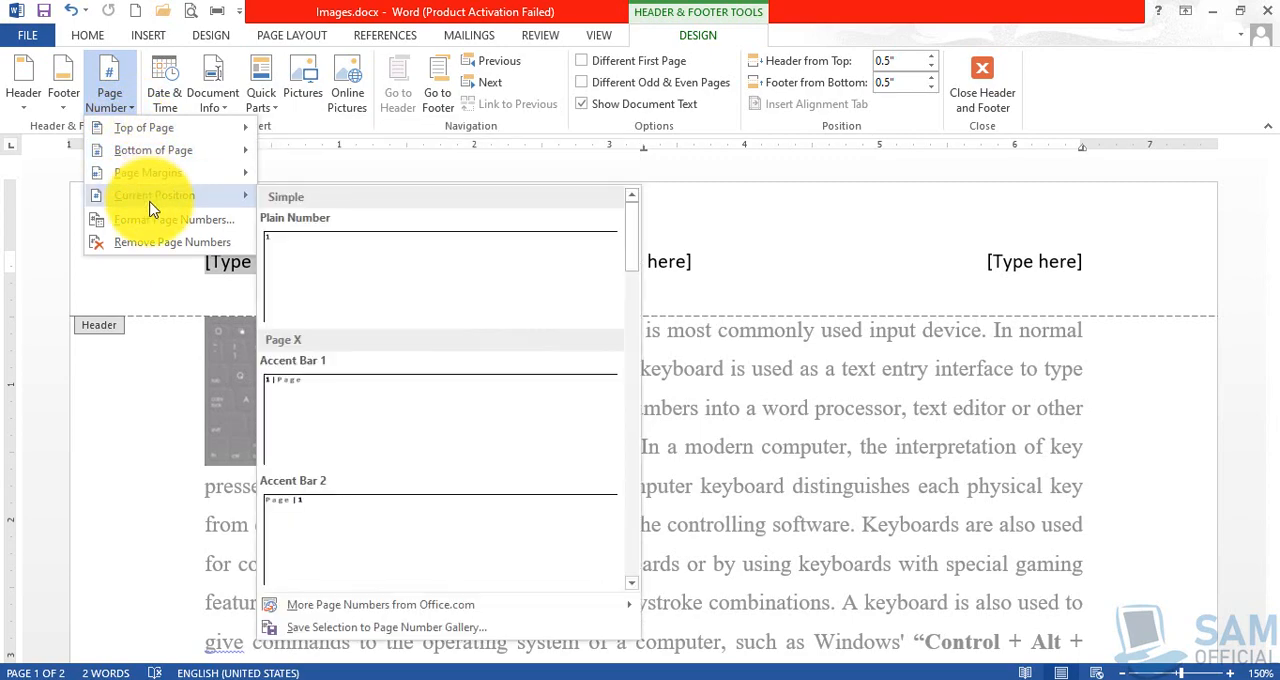
pyautogui.moveTo(167, 135)
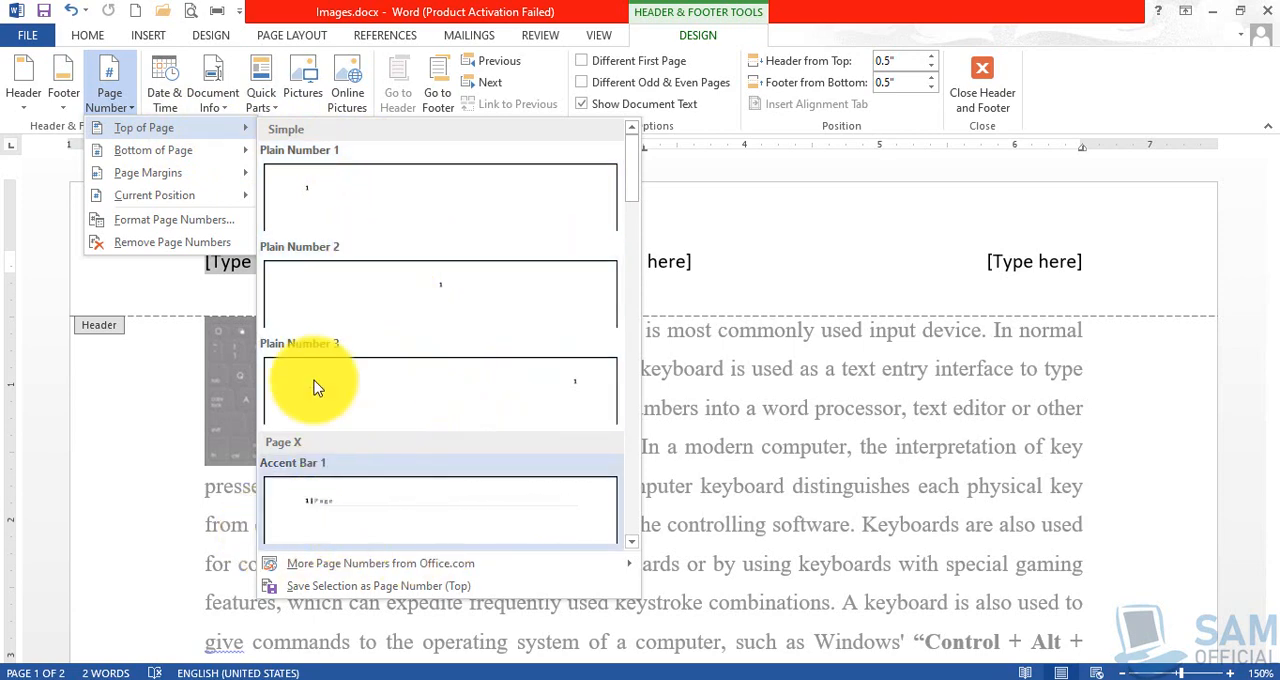
pyautogui.moveTo(224, 161)
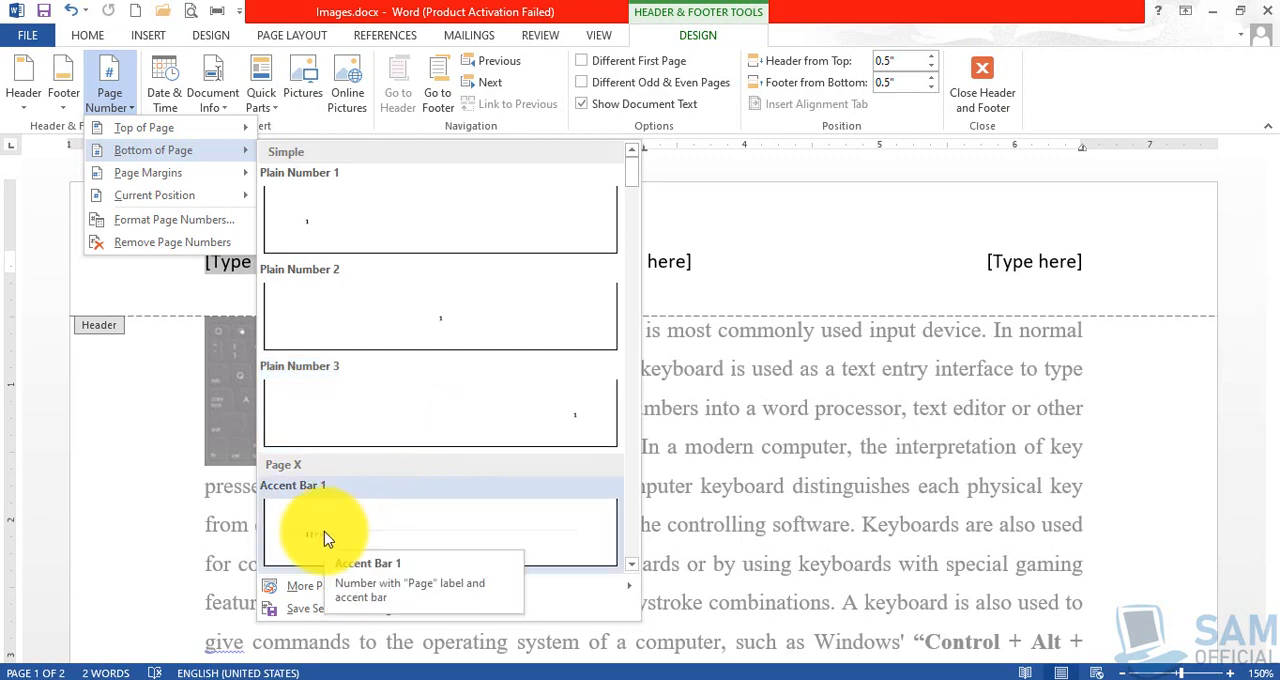
pyautogui.click(729, 409)
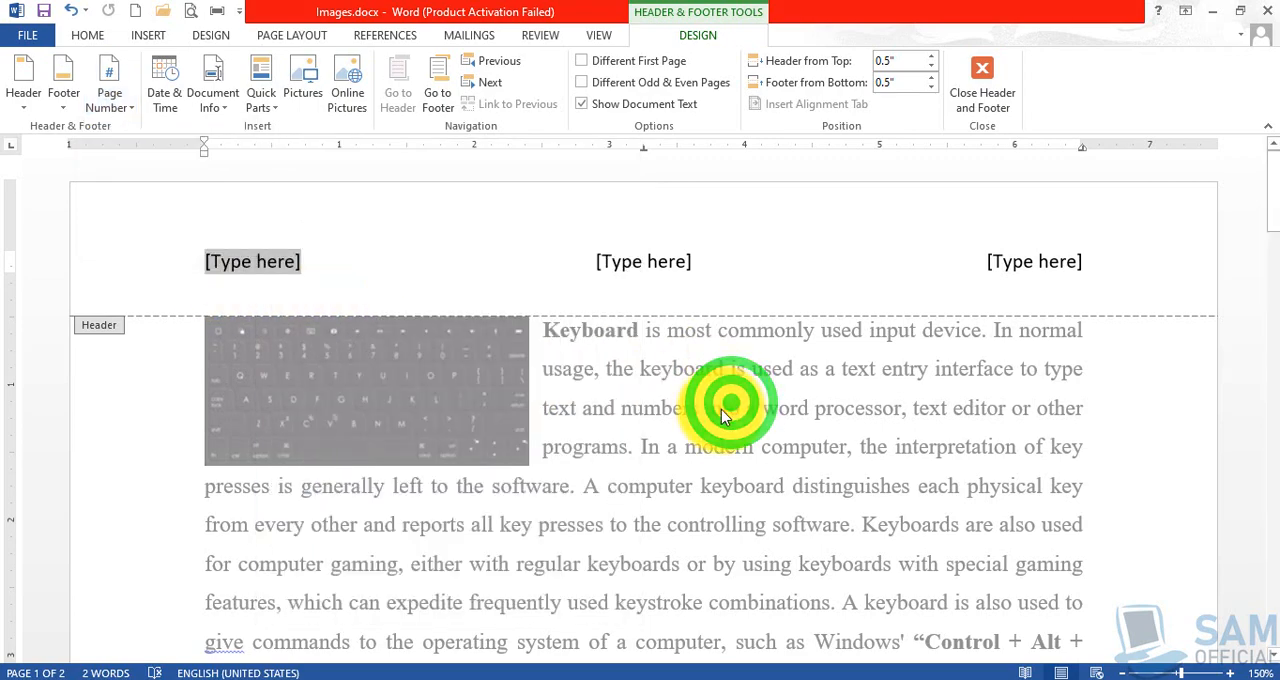
# Replace the footer's right placeholder with an Accent Bar 2 page number at the current position, and return to the body text.
pyautogui.scroll(-15, 729, 409)
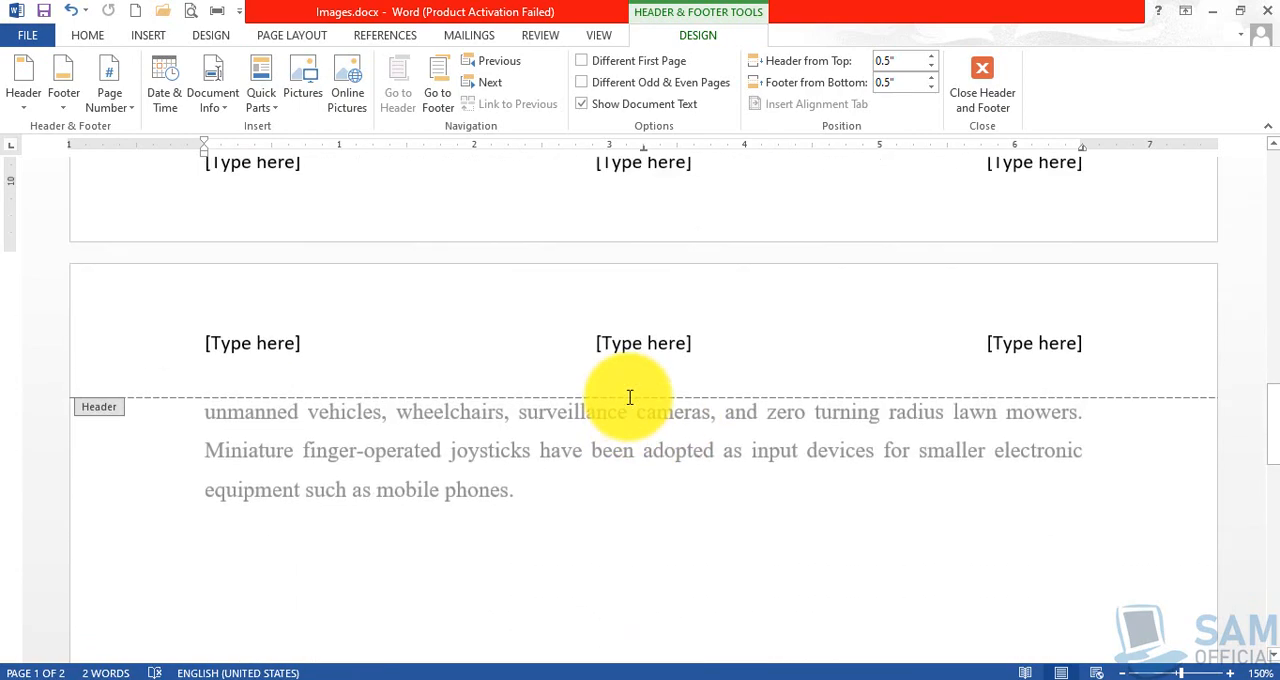
pyautogui.scroll(4, 630, 400)
pyautogui.scroll(-1, 629, 506)
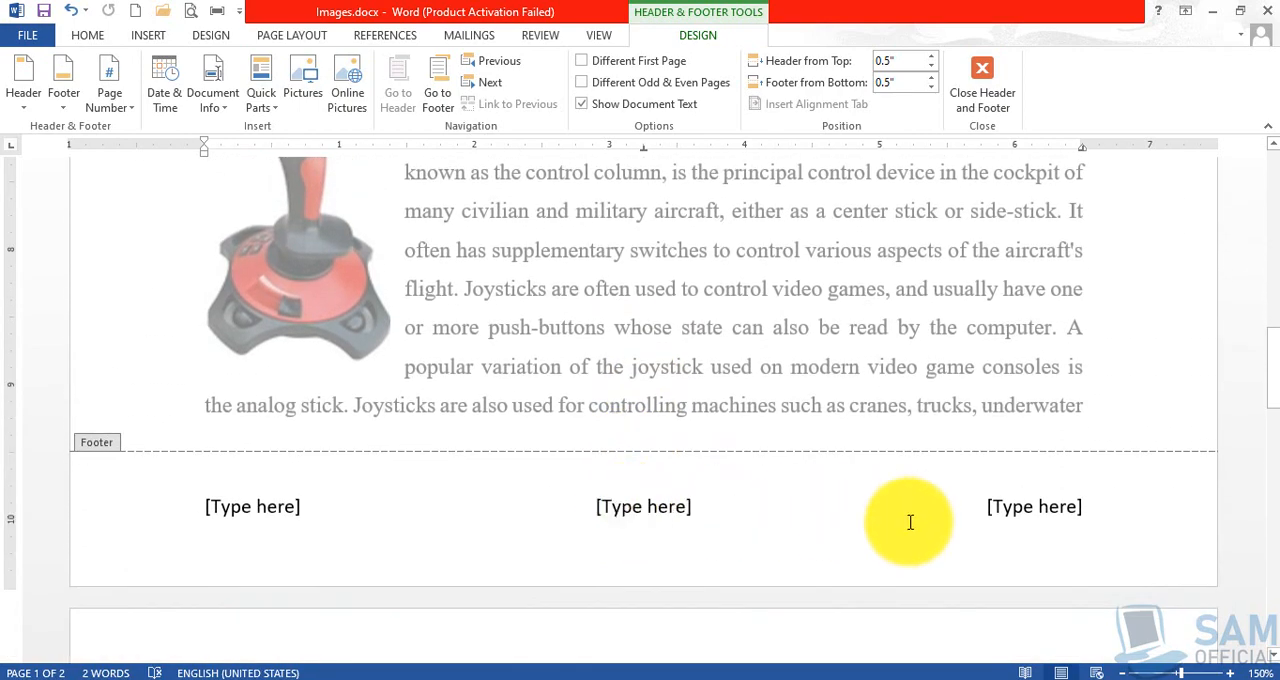
pyautogui.click(1038, 510)
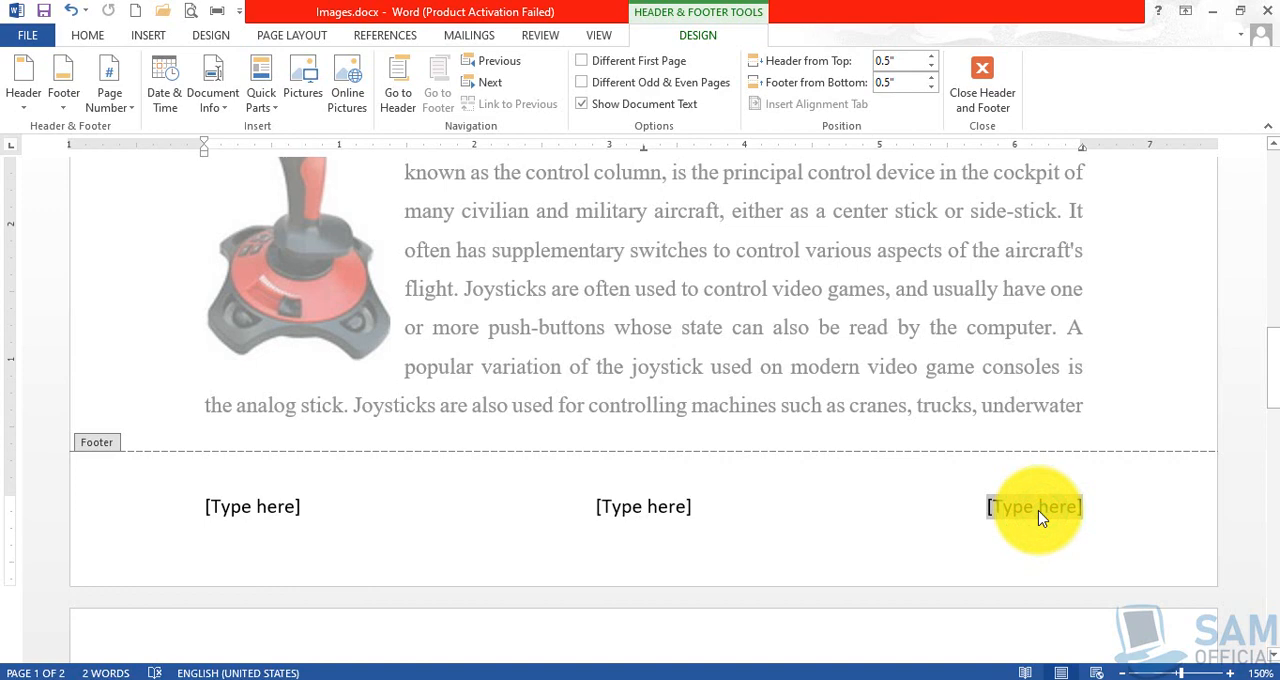
pyautogui.click(127, 110)
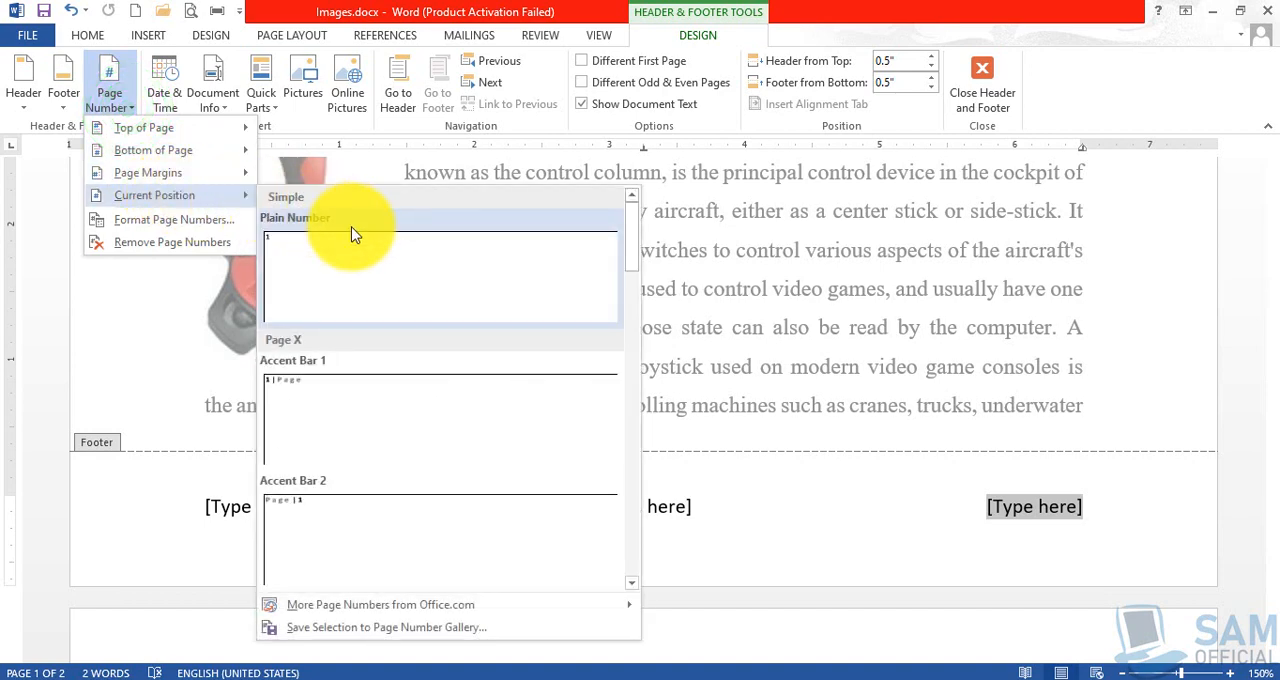
pyautogui.click(351, 538)
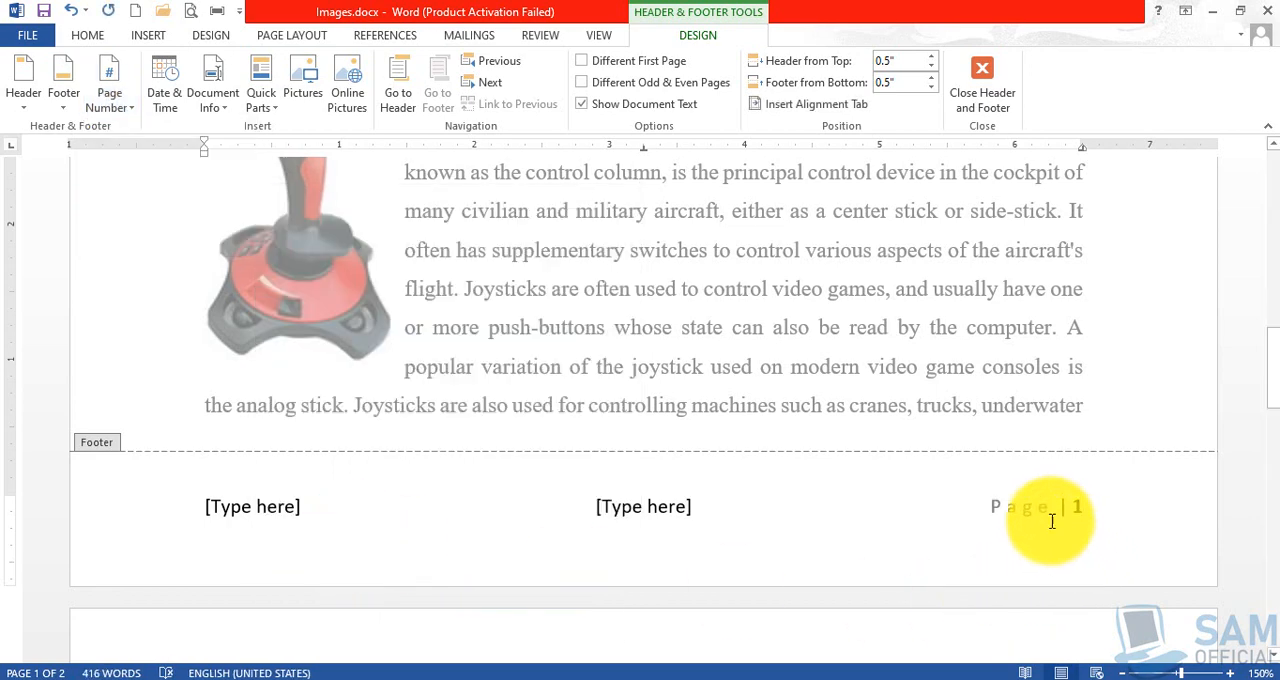
pyautogui.doubleClick(921, 344)
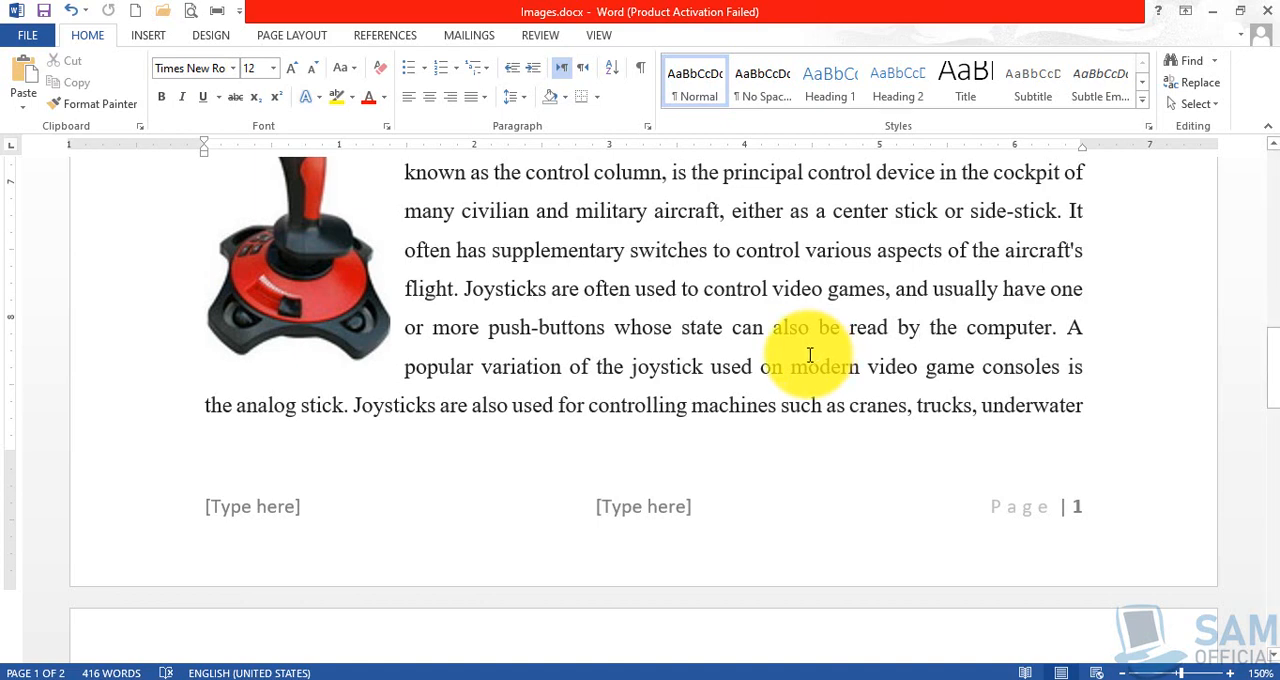
# Check the page number in the footers of both pages.
pyautogui.scroll(-5, 810, 355)
pyautogui.scroll(3, 812, 362)
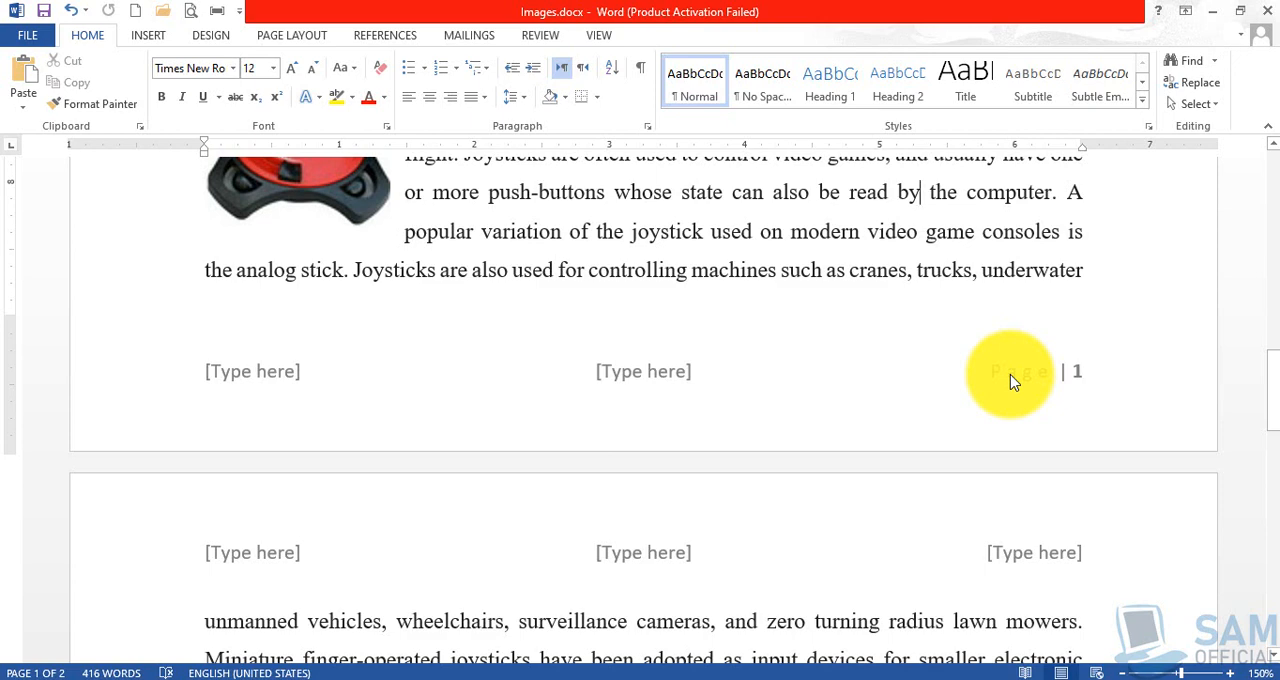
pyautogui.scroll(-4, 1000, 395)
pyautogui.scroll(-12, 997, 402)
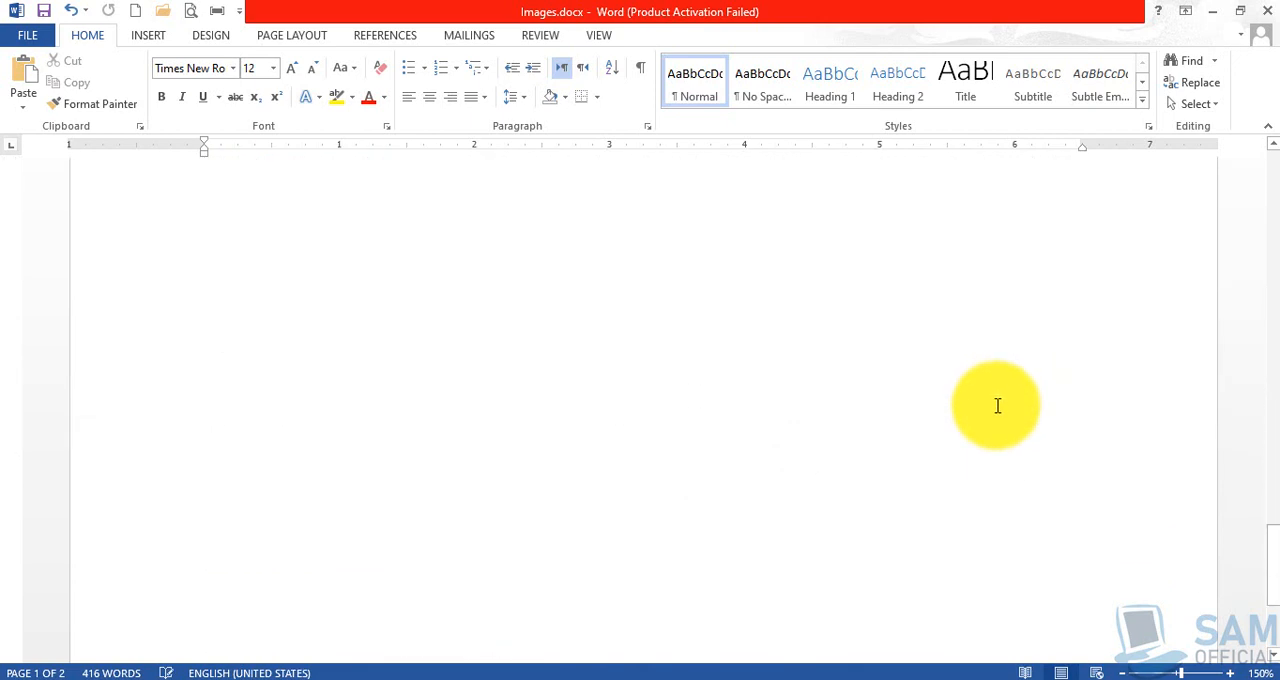
pyautogui.scroll(-4, 997, 402)
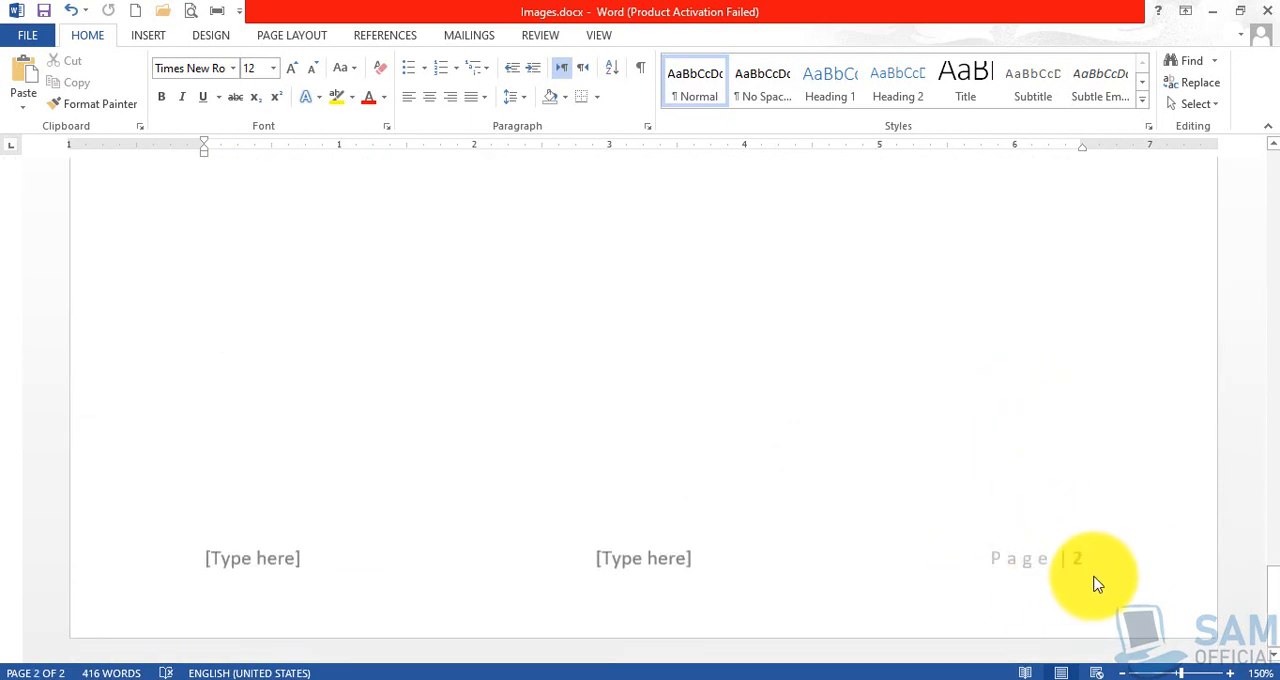
# Return to the first page and open its header for editing.
pyautogui.scroll(10, 929, 539)
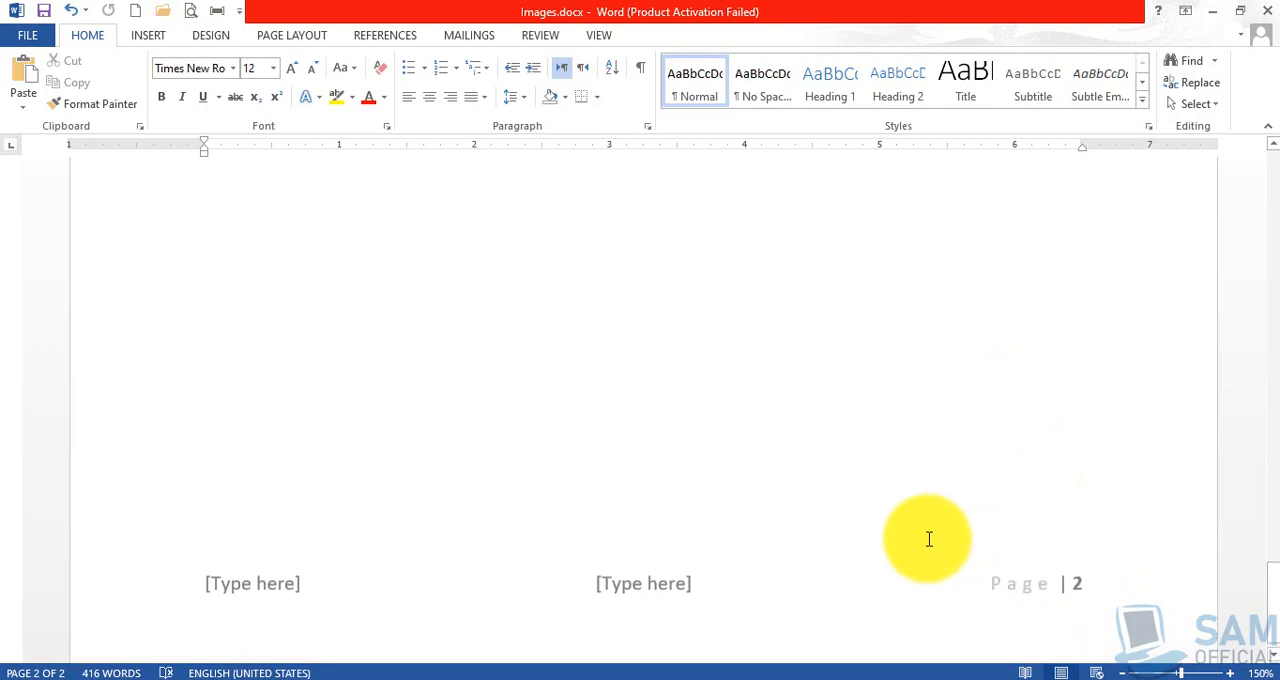
pyautogui.scroll(10, 929, 539)
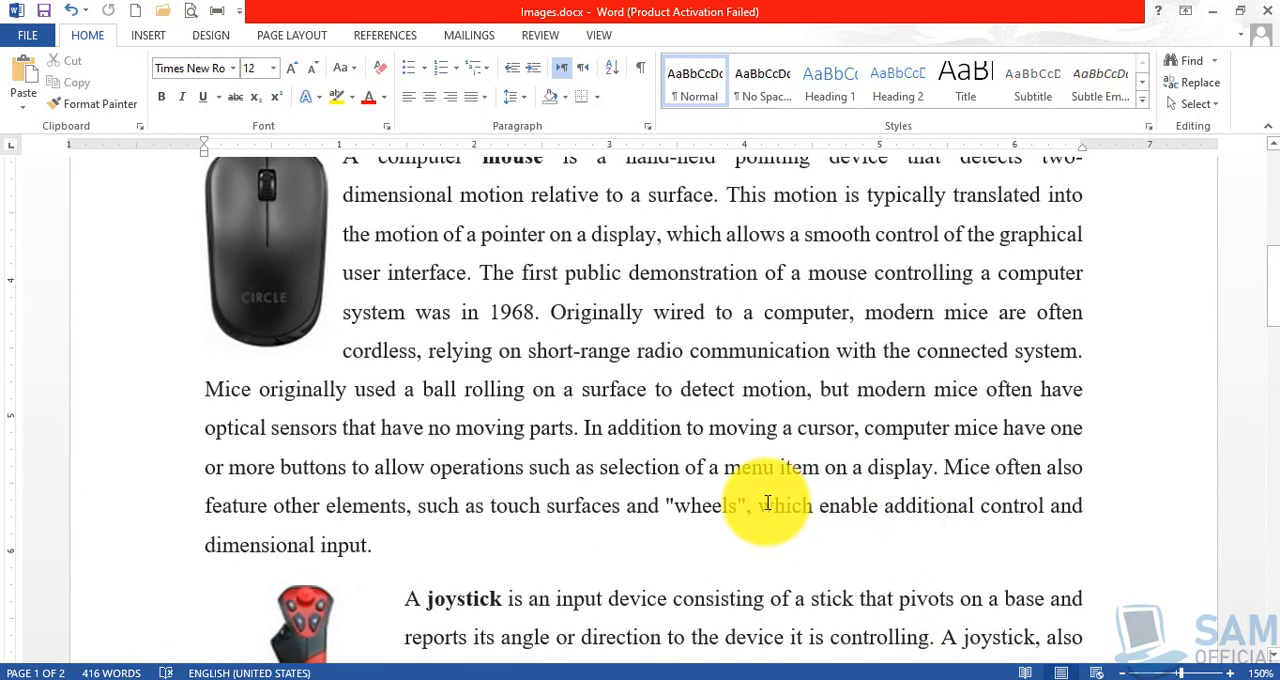
pyautogui.scroll(10, 767, 503)
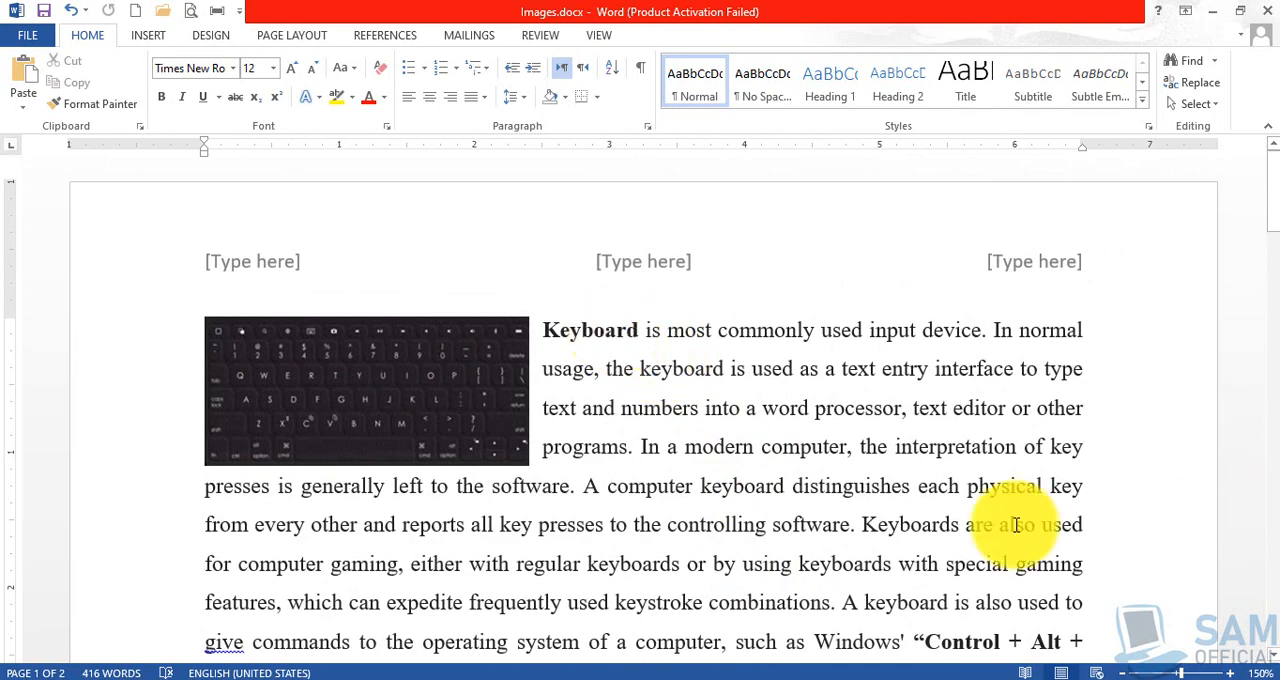
pyautogui.doubleClick(651, 263)
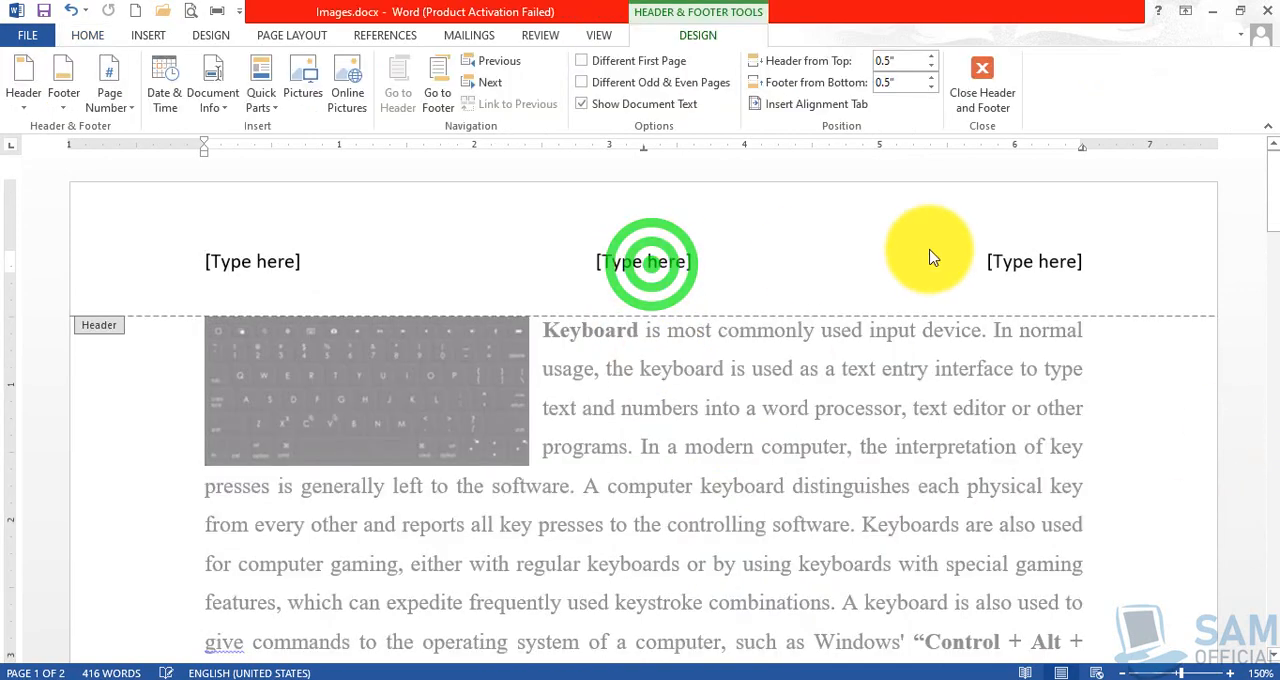
# Replace the footer's middle placeholder with an automatically updating date in the 18-May-20 format.
pyautogui.scroll(-15, 843, 391)
pyautogui.scroll(-10, 808, 405)
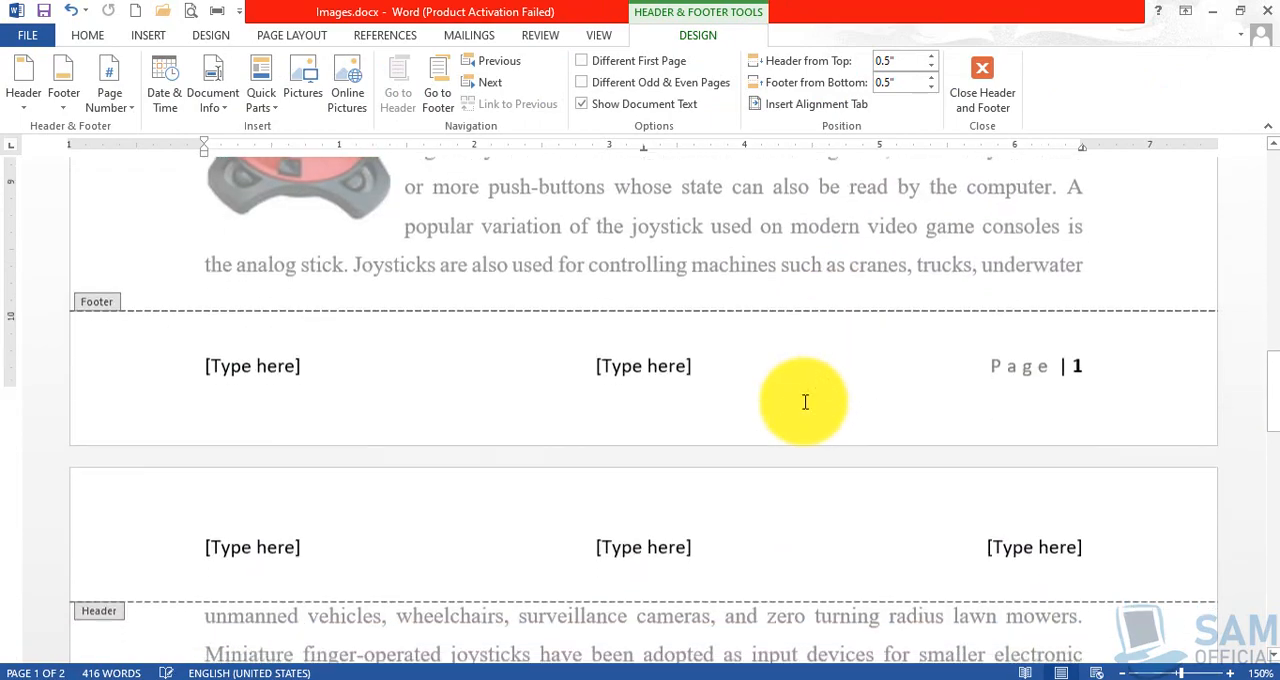
pyautogui.scroll(6, 680, 420)
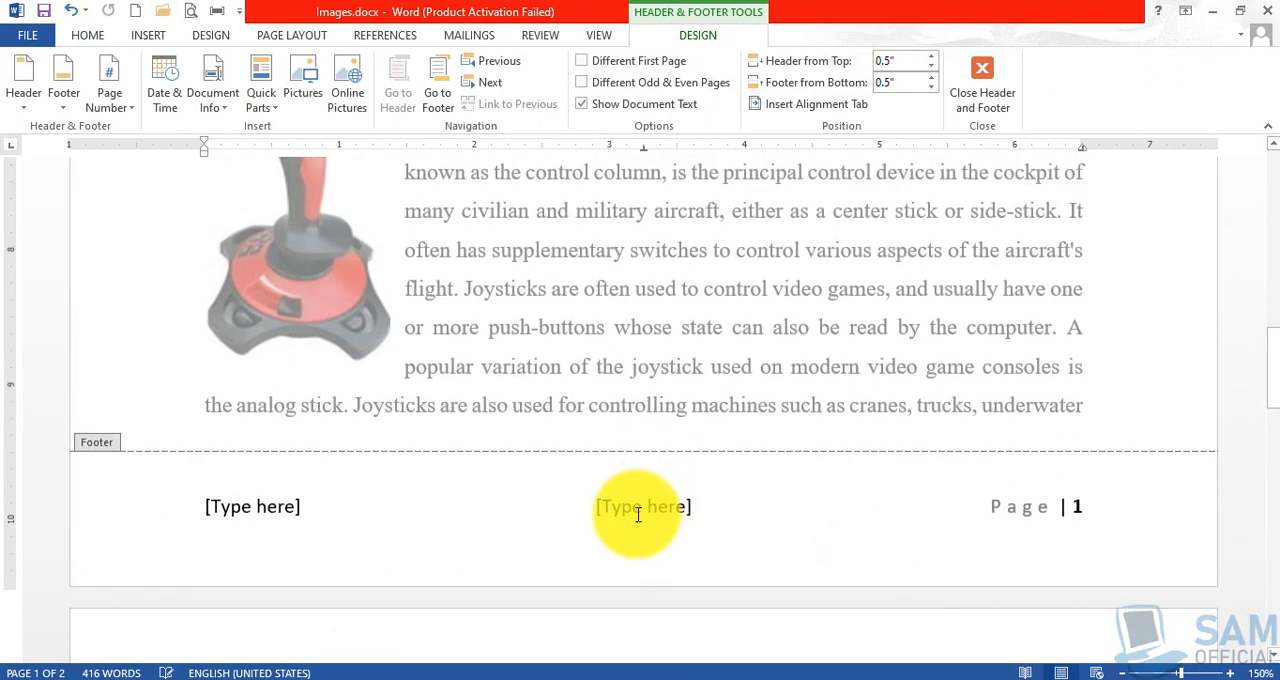
pyautogui.click(634, 506)
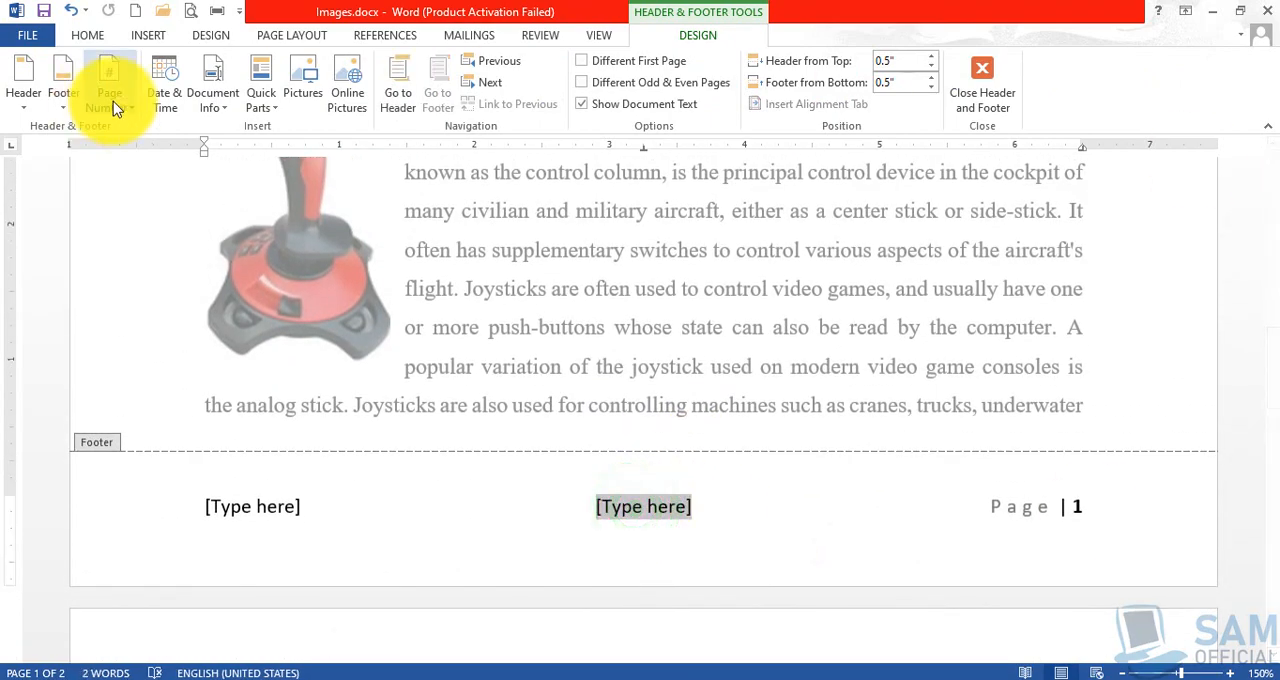
pyautogui.click(165, 82)
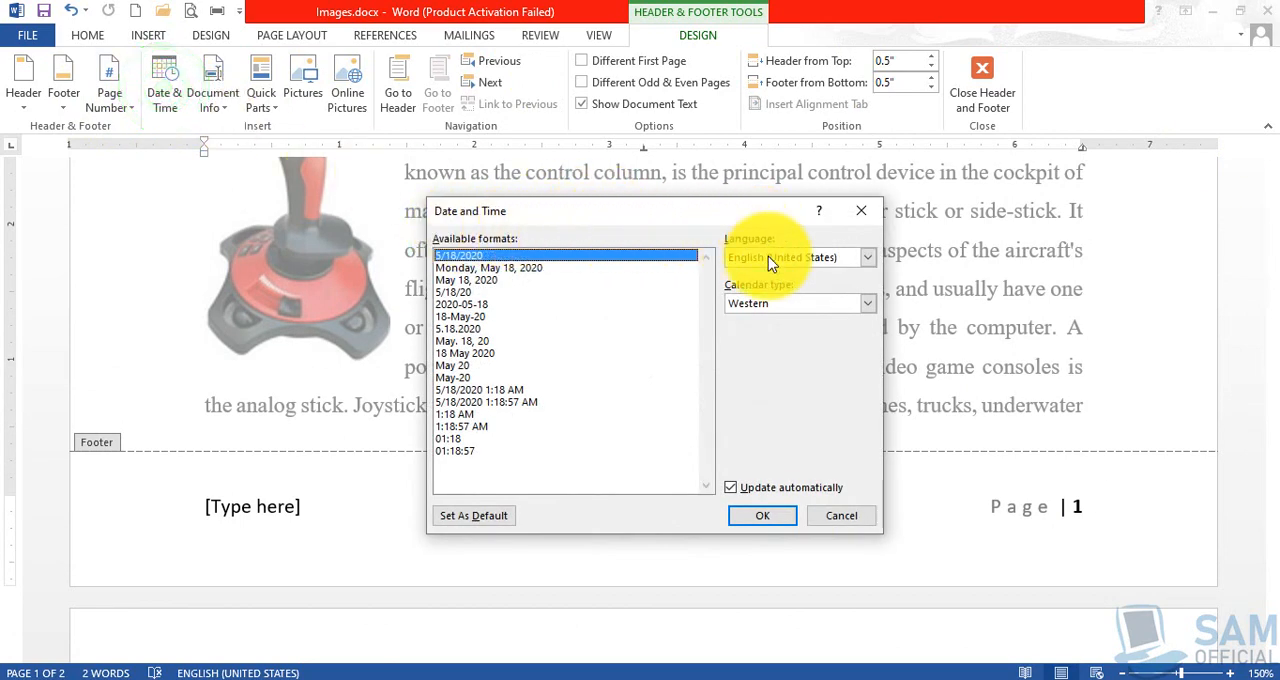
pyautogui.click(462, 316)
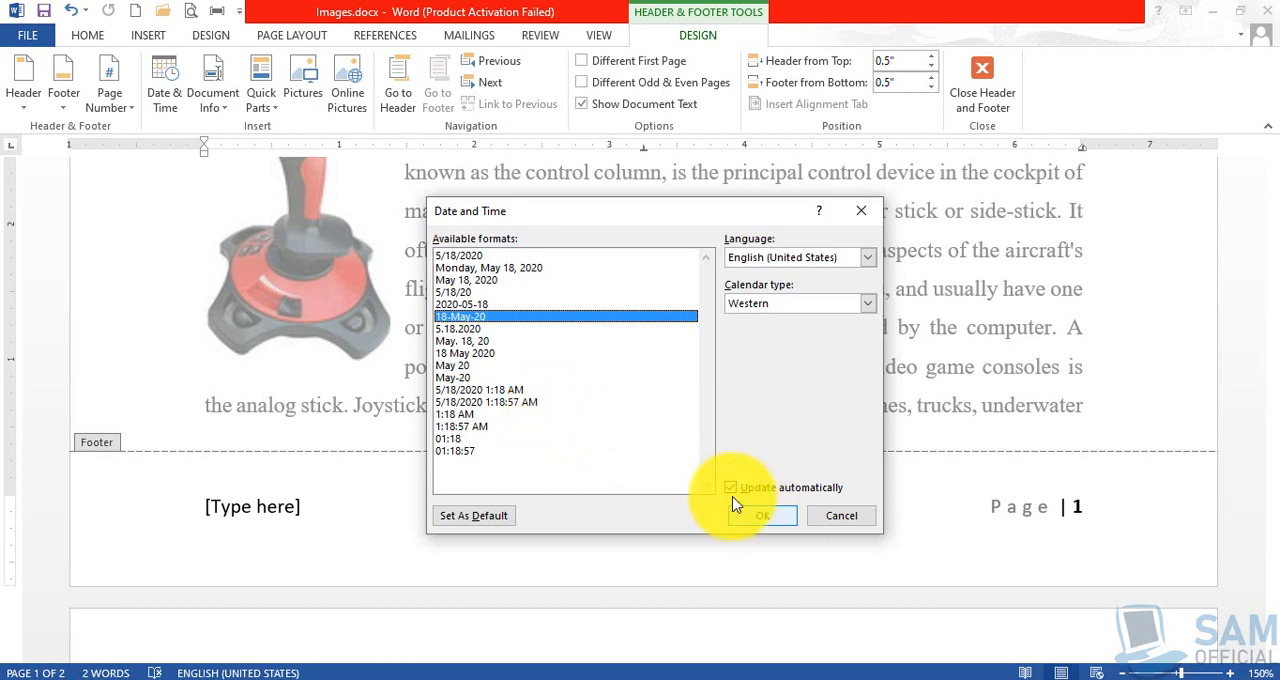
pyautogui.doubleClick(474, 320)
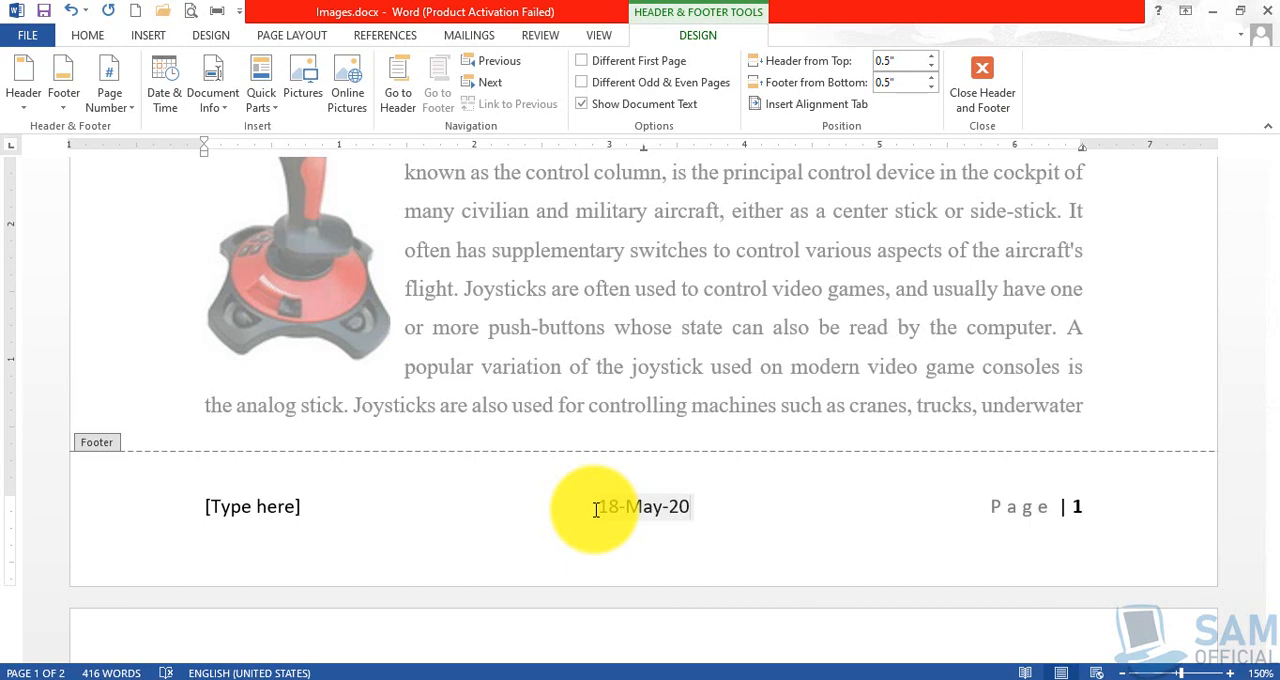
# Try the document's file name in place of the footer's left placeholder, and undo the insertion.
pyautogui.click(222, 507)
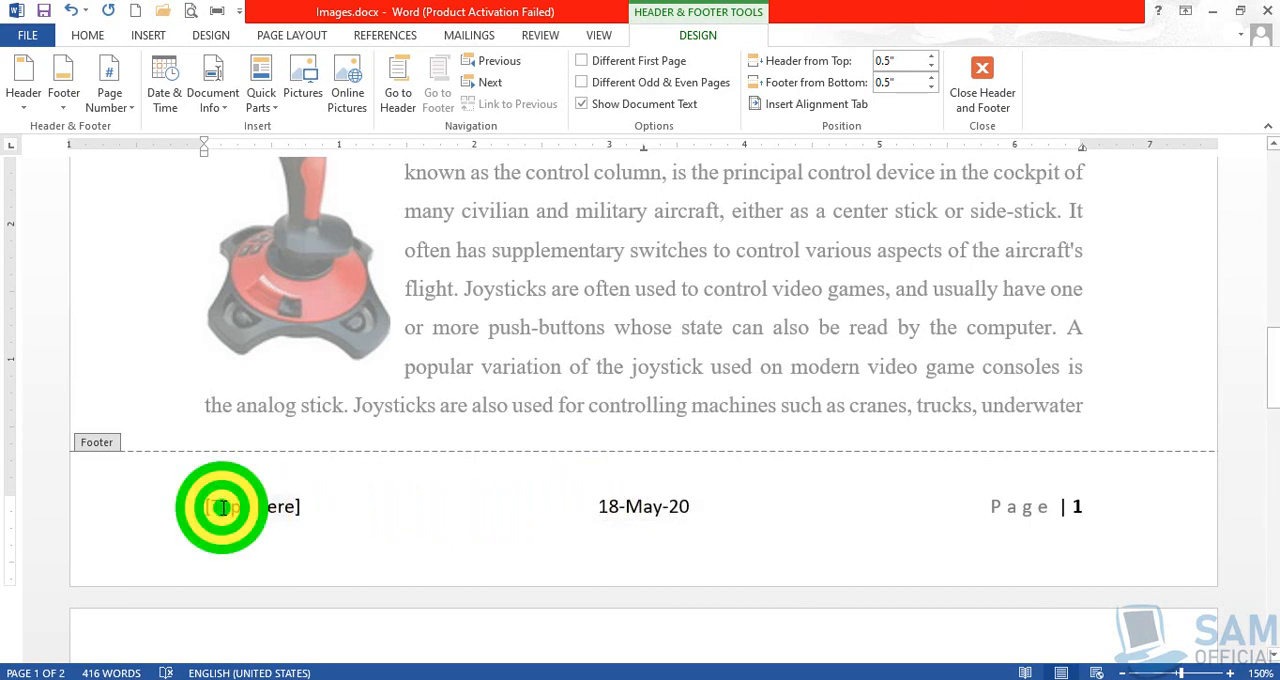
pyautogui.click(220, 100)
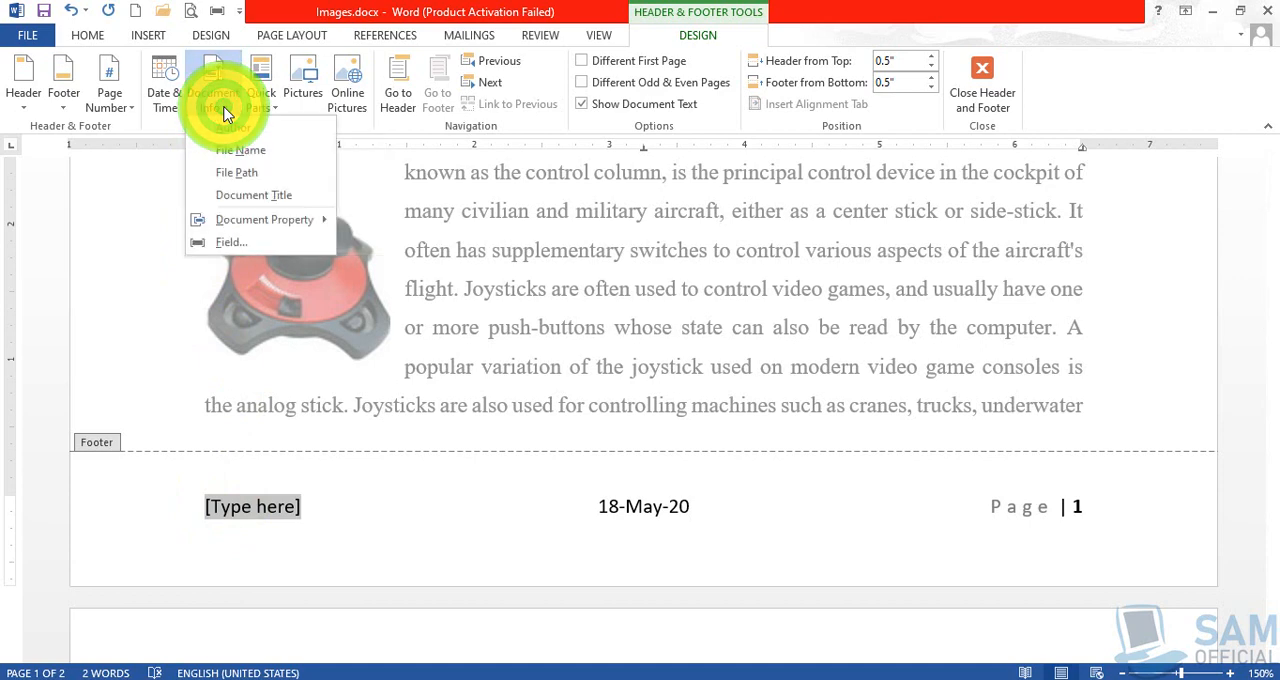
pyautogui.click(281, 152)
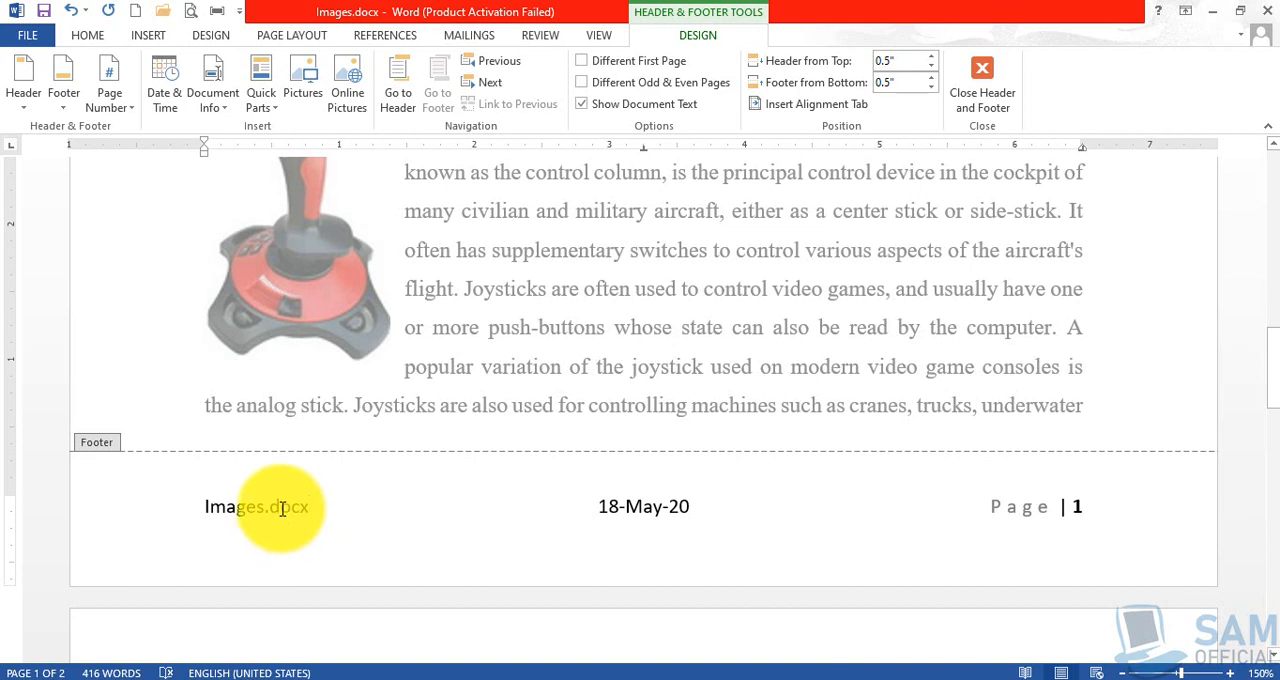
pyautogui.hotkey('ctrl', 'z')
# Replace the footer's left placeholder with the document's file path.
pyautogui.click(217, 105)
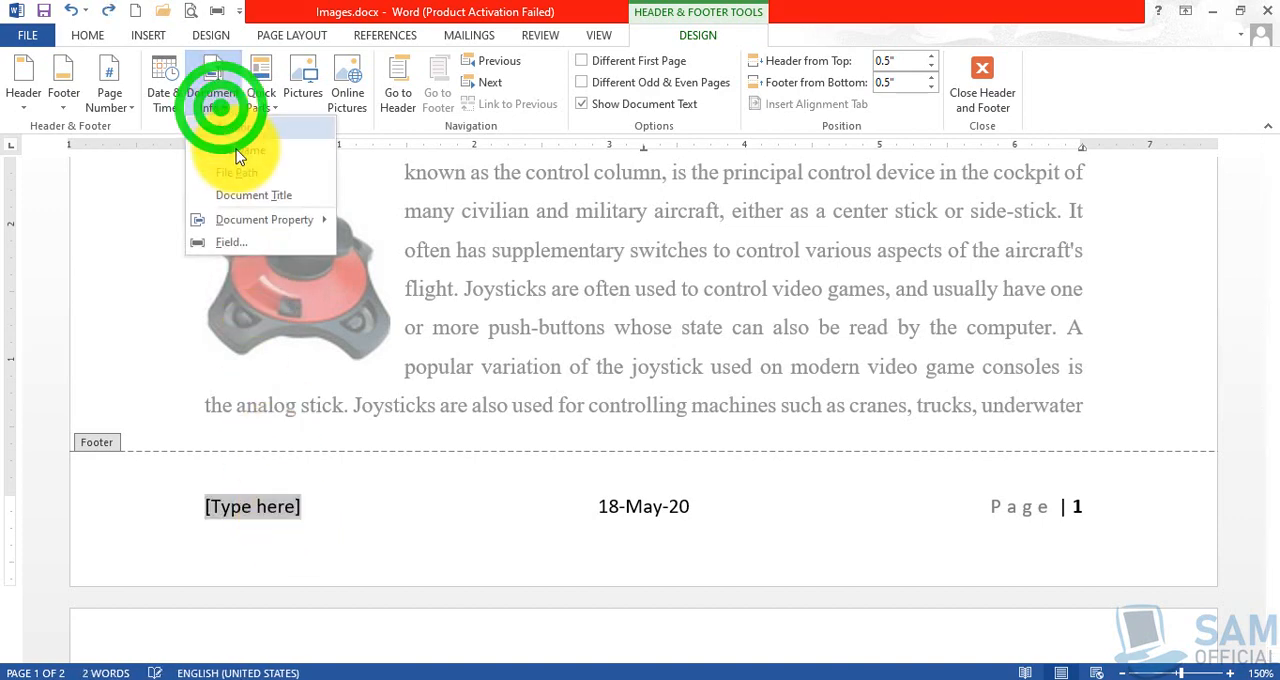
pyautogui.click(236, 171)
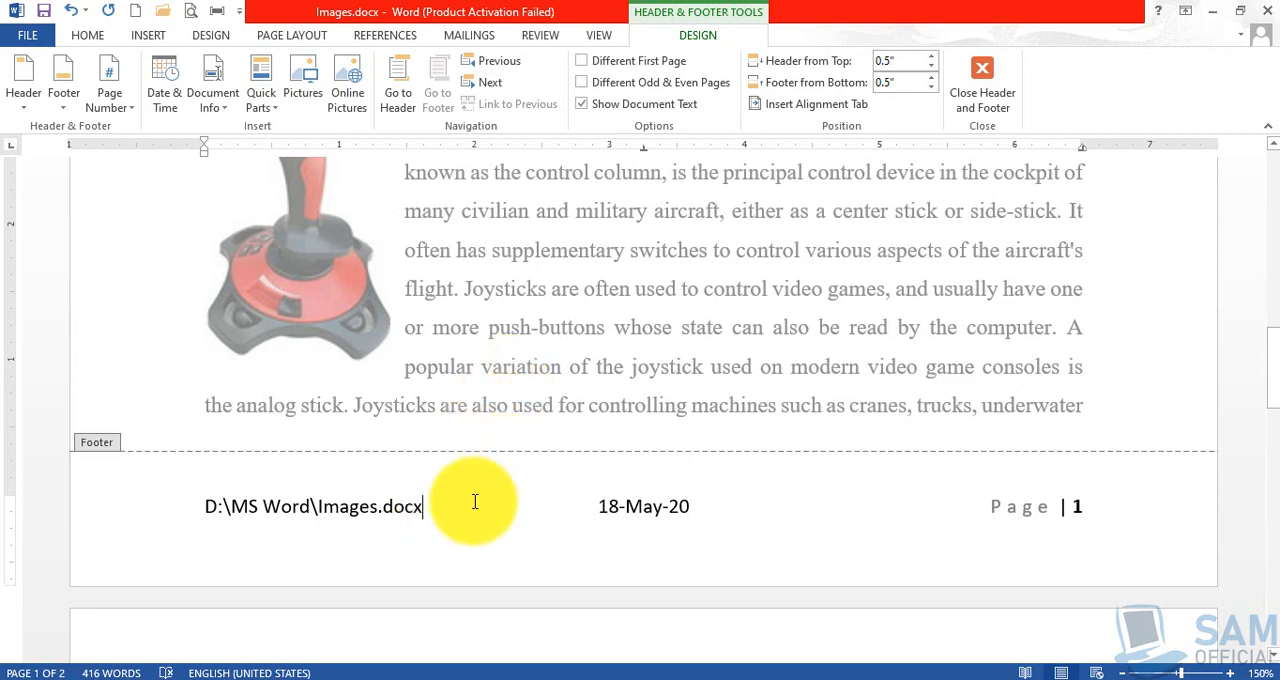
# Replace the right placeholder in the first page's header with "Prepared By:" followed by the author's name.
pyautogui.scroll(5, 618, 458)
pyautogui.scroll(8, 616, 455)
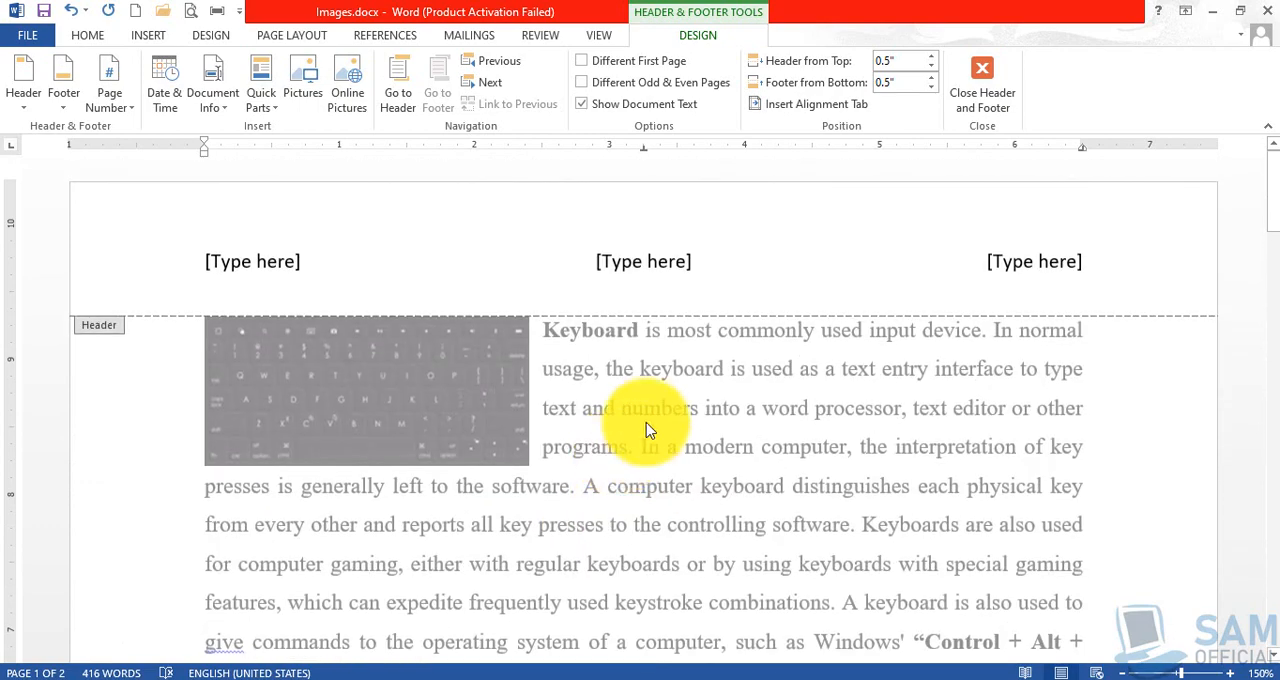
pyautogui.click(638, 264)
pyautogui.click(1012, 266)
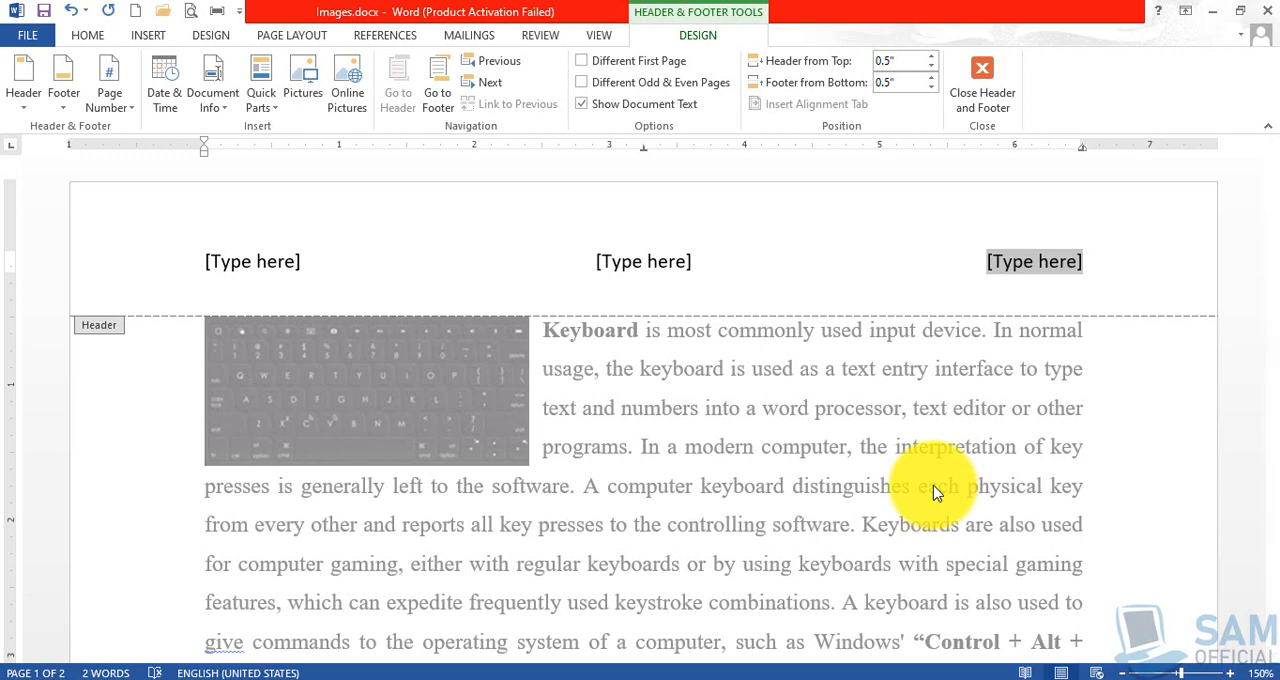
pyautogui.write('Prepared ')
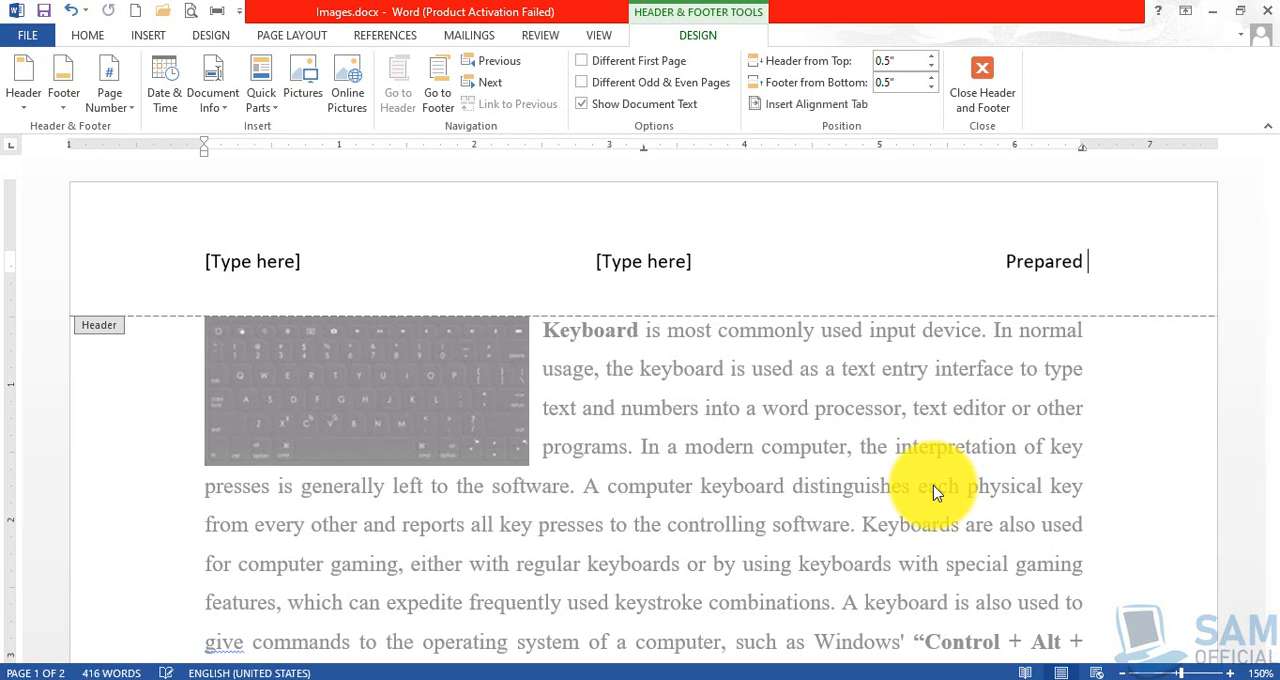
pyautogui.write('By: Khan')
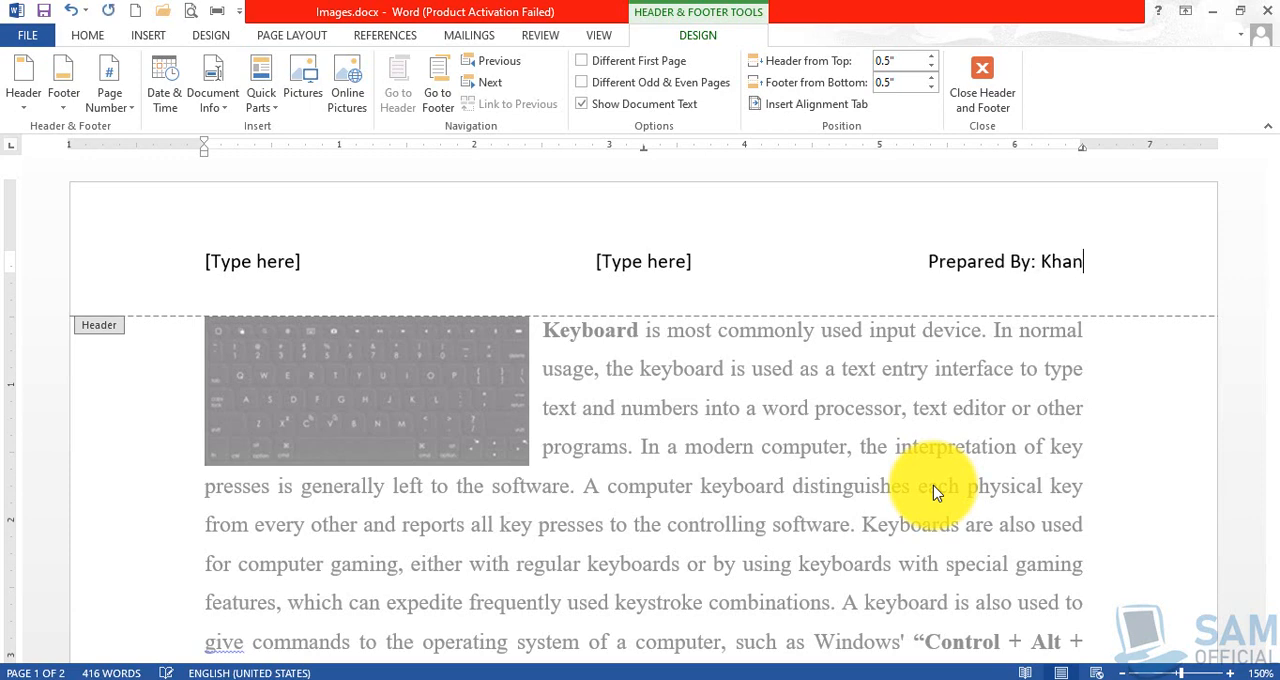
# Italicize the whole "Prepared By" text in the header's right column.
pyautogui.hotkey('shift', 'Left')
pyautogui.hotkey('shift', 'Left')
pyautogui.hotkey('shift', 'Left')
pyautogui.hotkey('shift', 'Left')
pyautogui.hotkey('shift', 'Left')
pyautogui.hotkey('shift', 'Left')
pyautogui.hotkey('shift', 'Left')
pyautogui.hotkey('shift', 'Left')
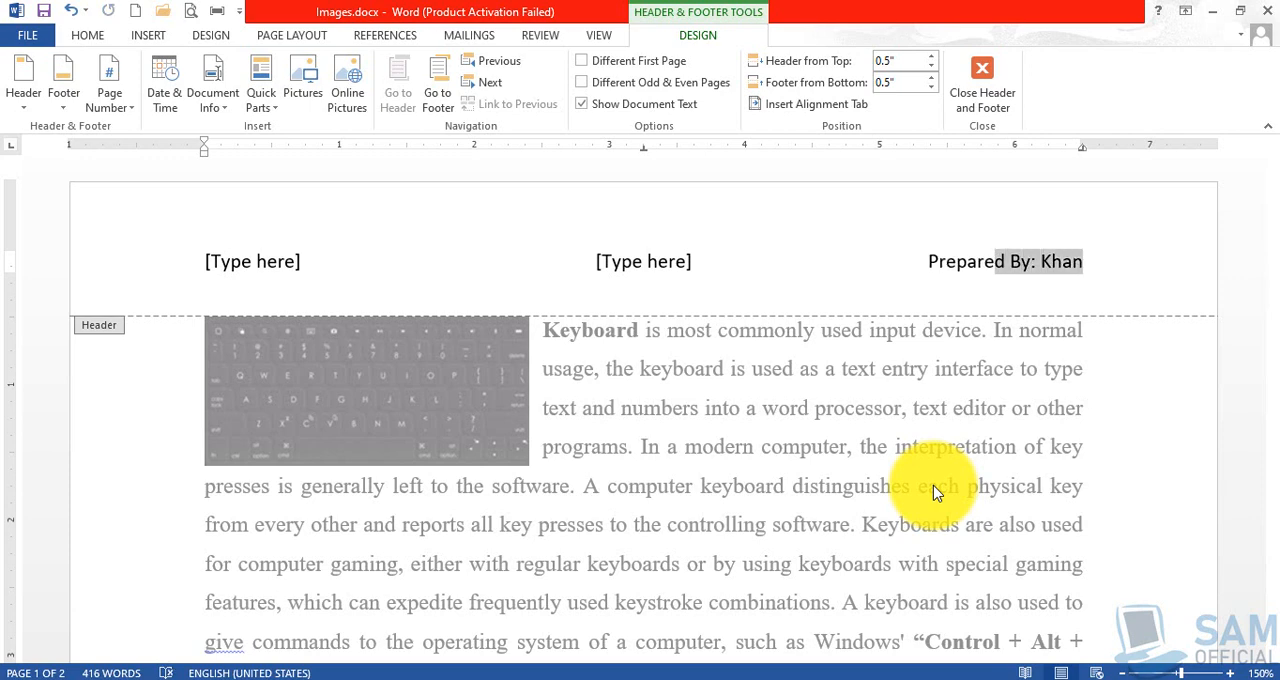
pyautogui.hotkey('shift', 'Left')
pyautogui.hotkey('shift', 'Left')
pyautogui.hotkey('shift', 'Left')
pyautogui.hotkey('shift', 'Left')
pyautogui.hotkey('shift', 'Left')
pyautogui.hotkey('shift', 'Left')
pyautogui.hotkey('shift', 'Left')
pyautogui.hotkey('shift', 'Left')
pyautogui.hotkey('shift', 'Left')
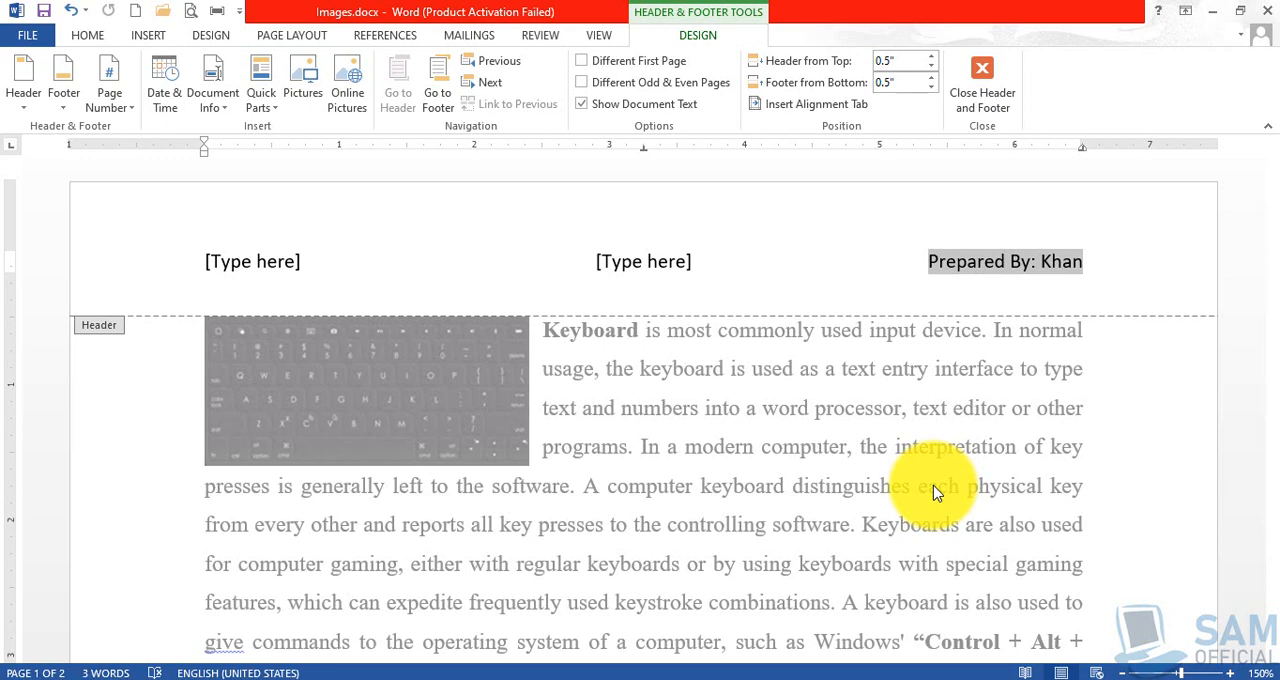
pyautogui.hotkey('ctrl', 'i')
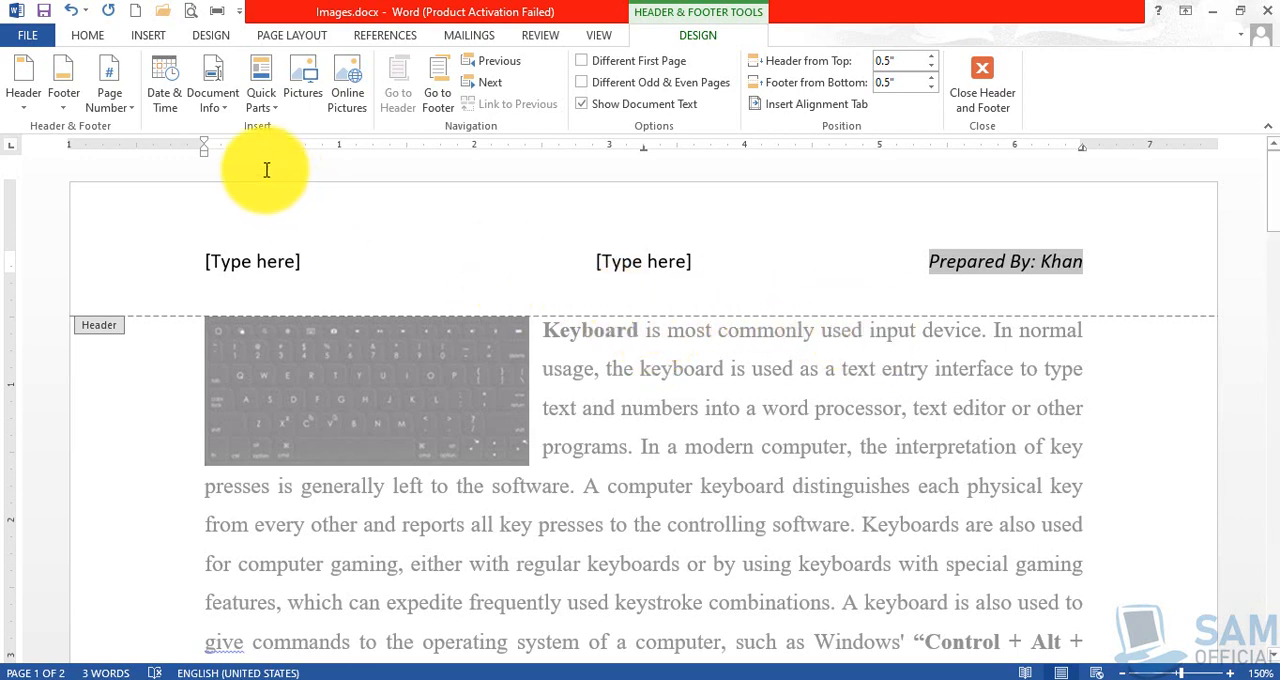
# Browse the available fields in the Field dialog, from the formula entry through Comments, DocProperty, Date and MergeSeq to NumWords.
pyautogui.click(222, 114)
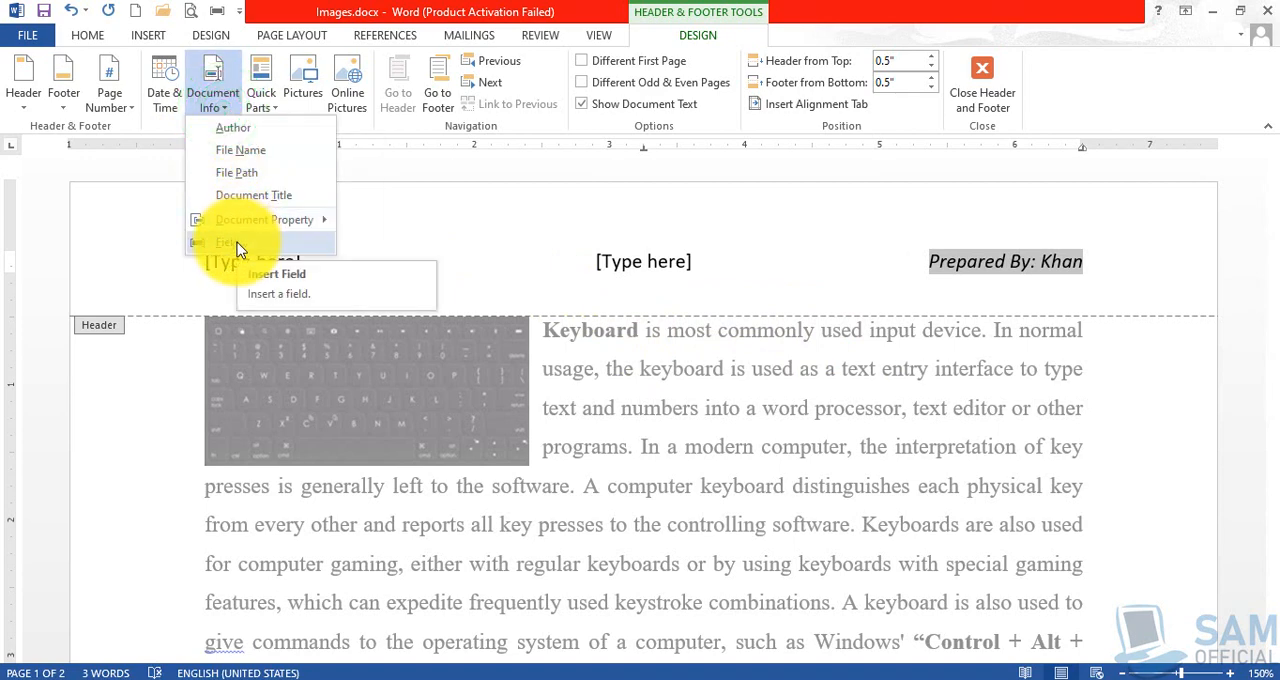
pyautogui.click(265, 95)
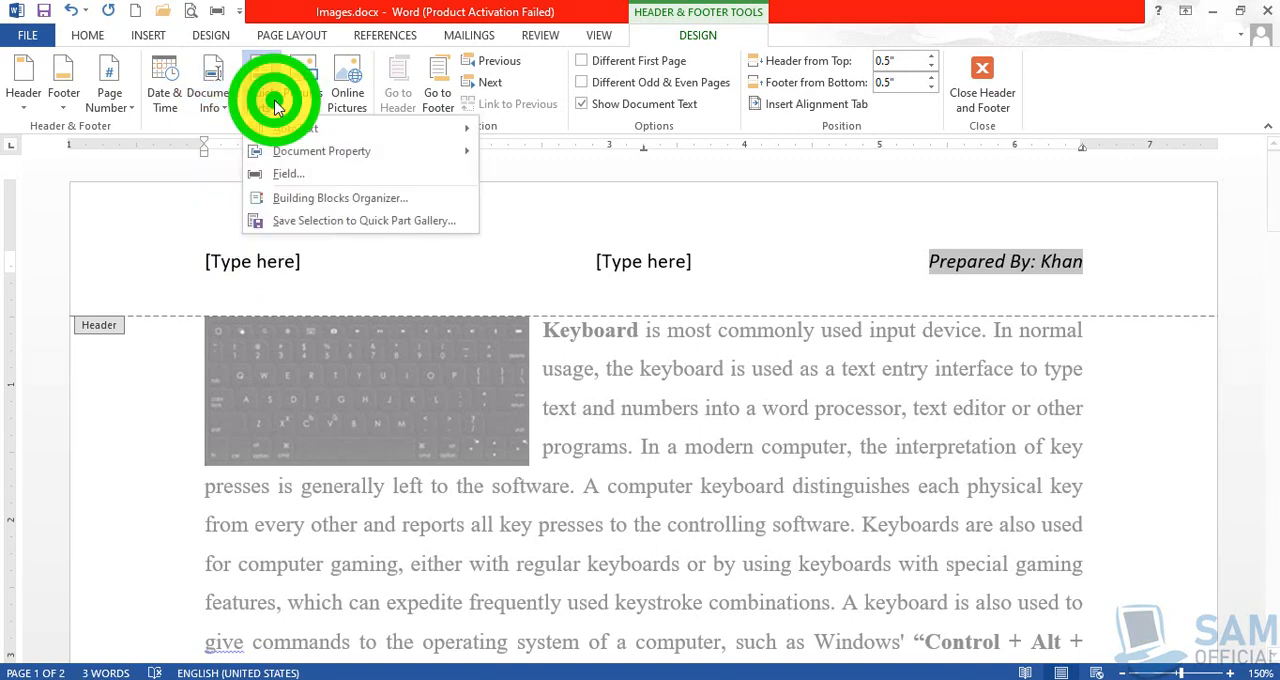
pyautogui.click(283, 178)
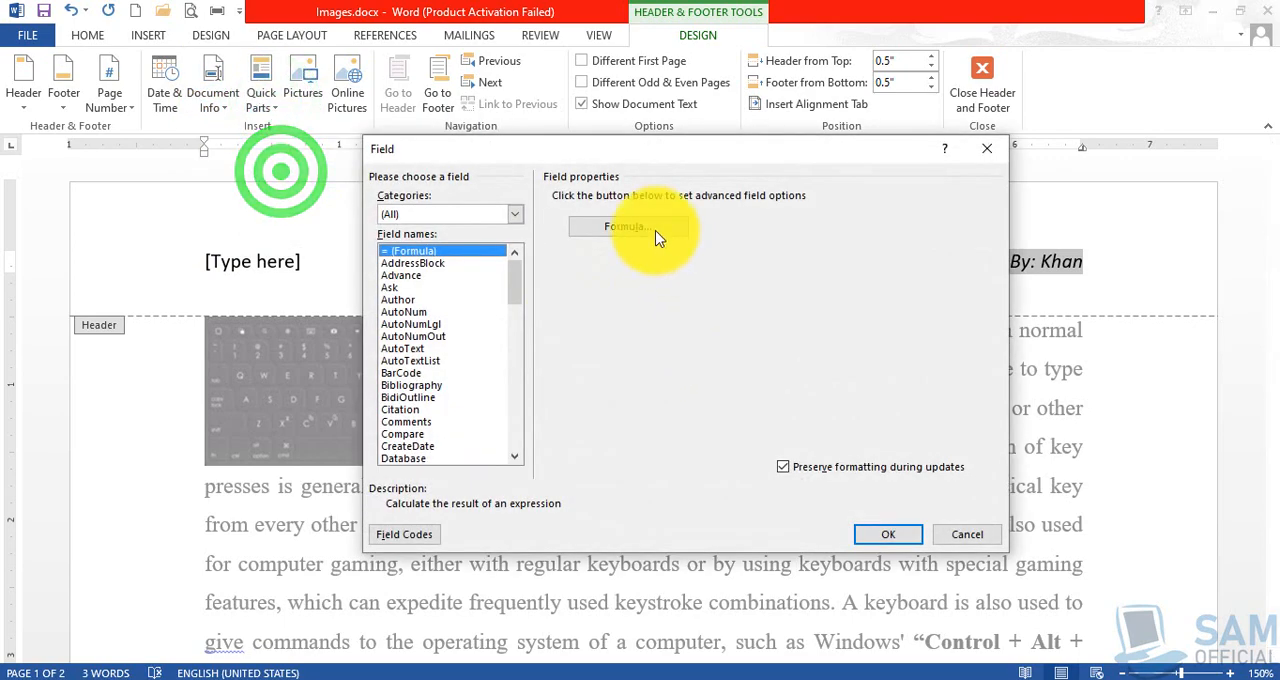
pyautogui.click(416, 287)
pyautogui.press('Down')
pyautogui.press('Down')
pyautogui.press('Down')
pyautogui.press('Down')
pyautogui.press('Down')
pyautogui.press('Down')
pyautogui.press('Down')
pyautogui.press('Down')
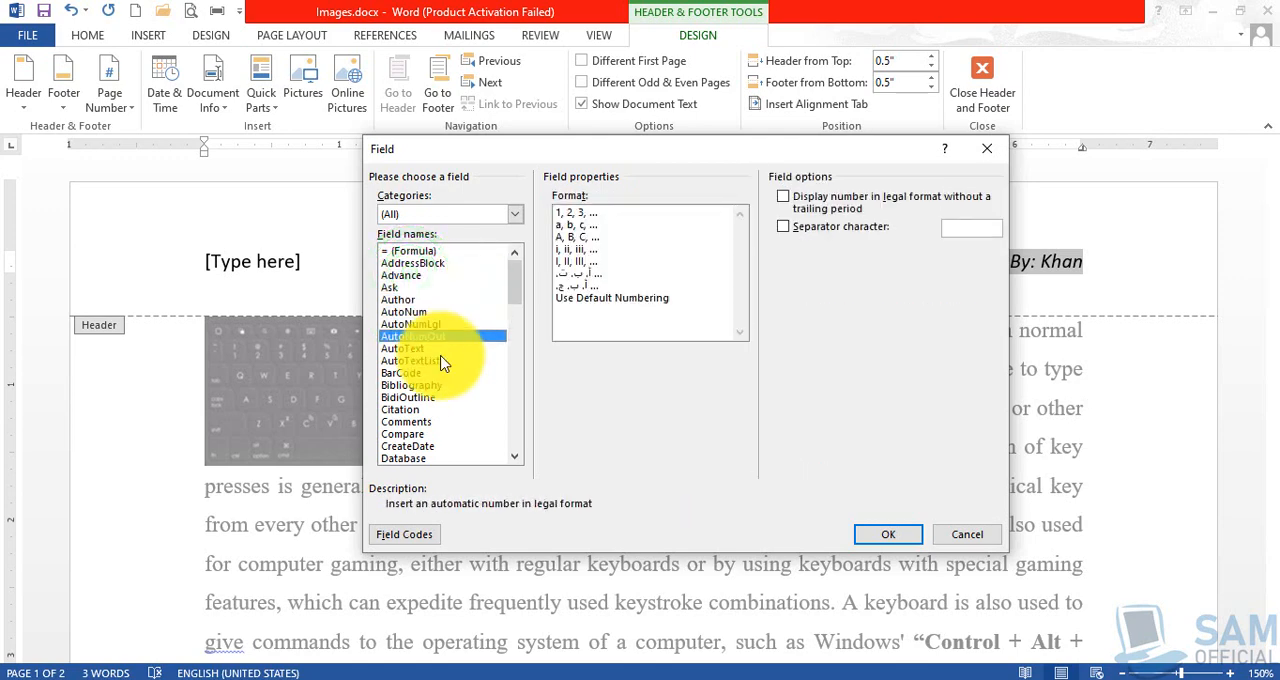
pyautogui.press('Down')
pyautogui.press('Down')
pyautogui.press('Down')
pyautogui.press('Down')
pyautogui.press('Down')
pyautogui.press('Down')
pyautogui.press('Down')
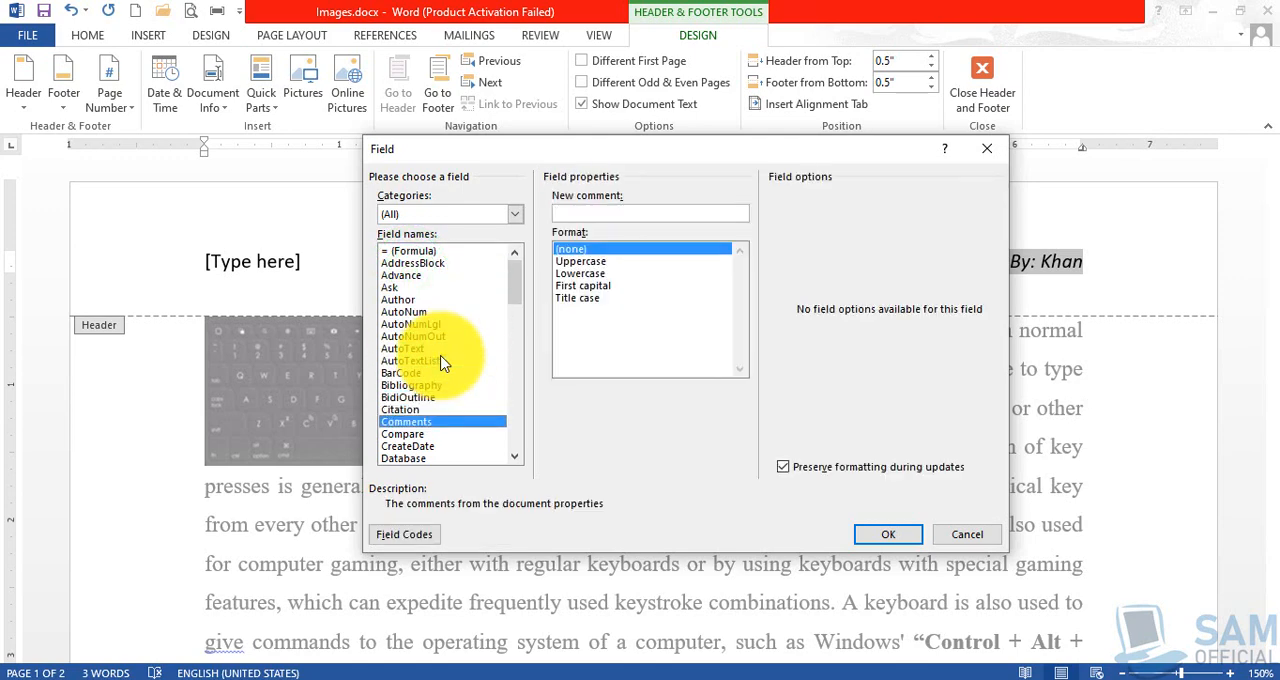
pyautogui.press('Down')
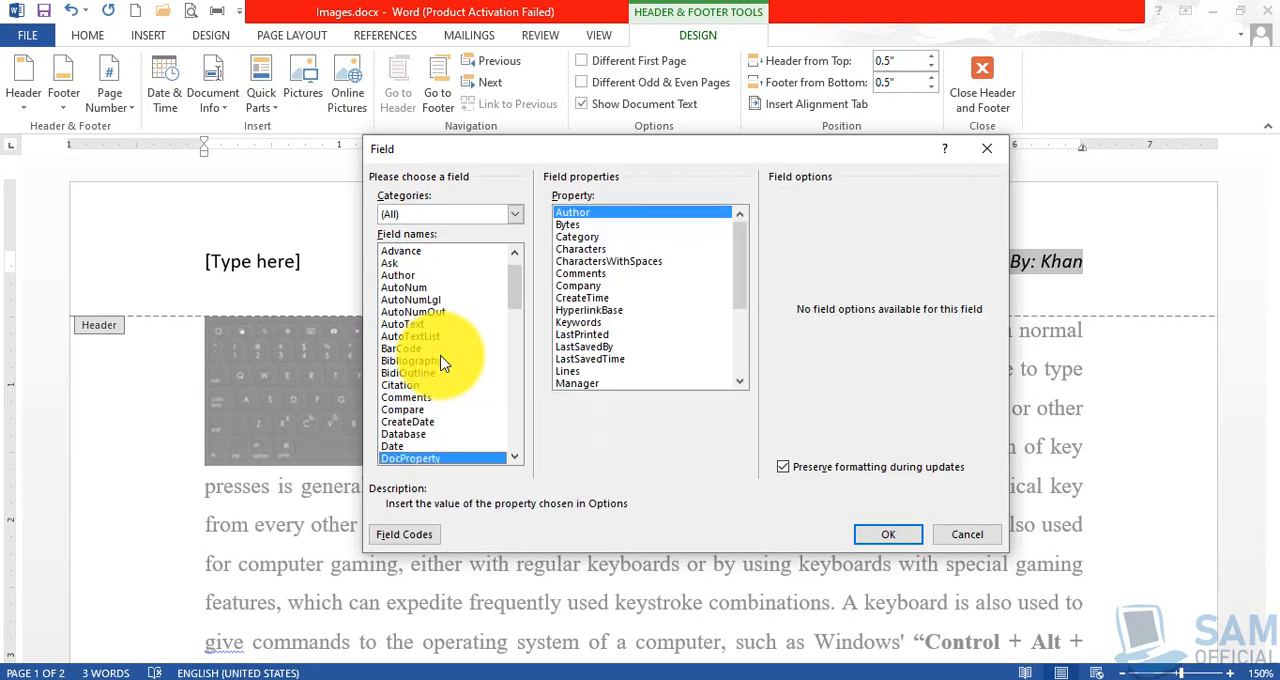
pyautogui.click(400, 446)
pyautogui.scroll(-1, 448, 405)
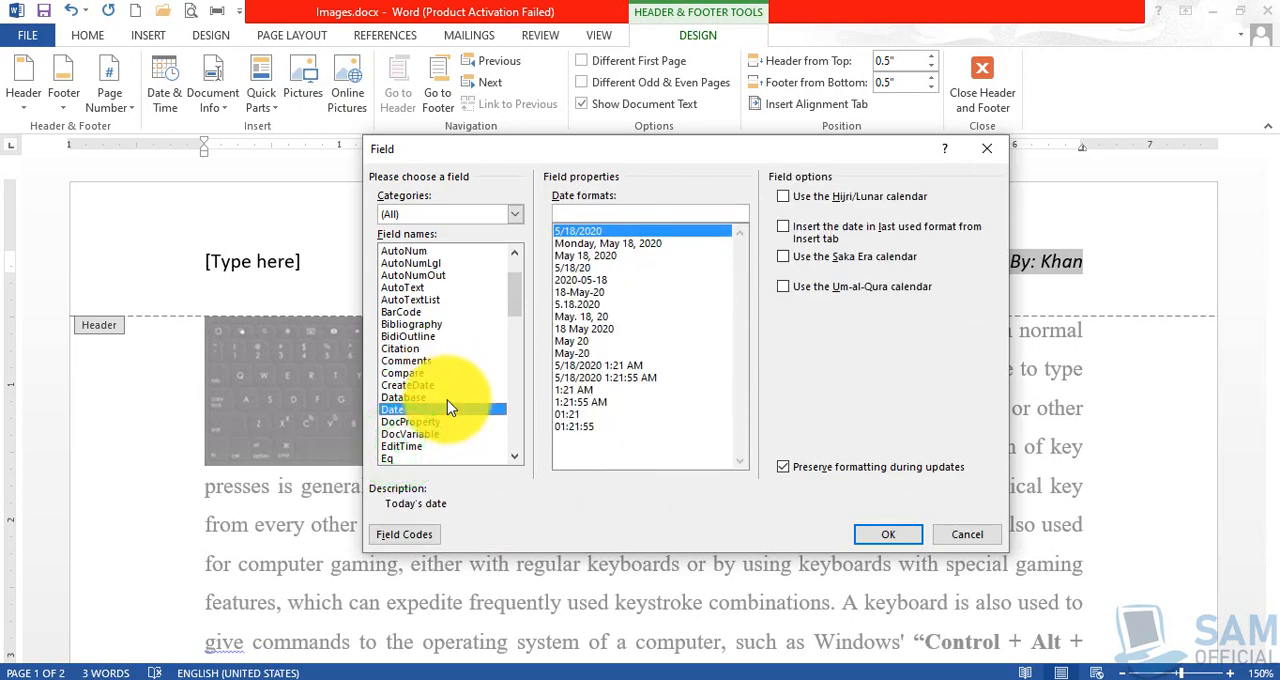
pyautogui.press('Down')
pyautogui.press('Down')
pyautogui.press('Down')
pyautogui.press('Down')
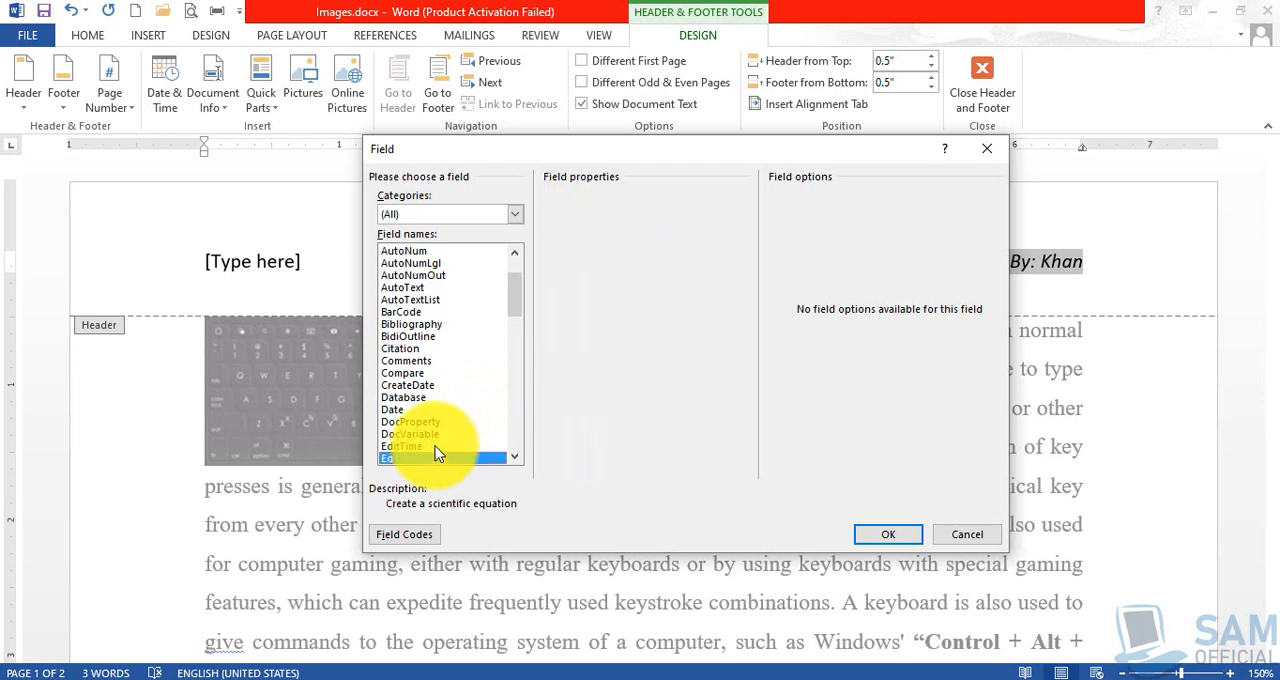
pyautogui.press('Down')
pyautogui.press('Down')
pyautogui.press('Down')
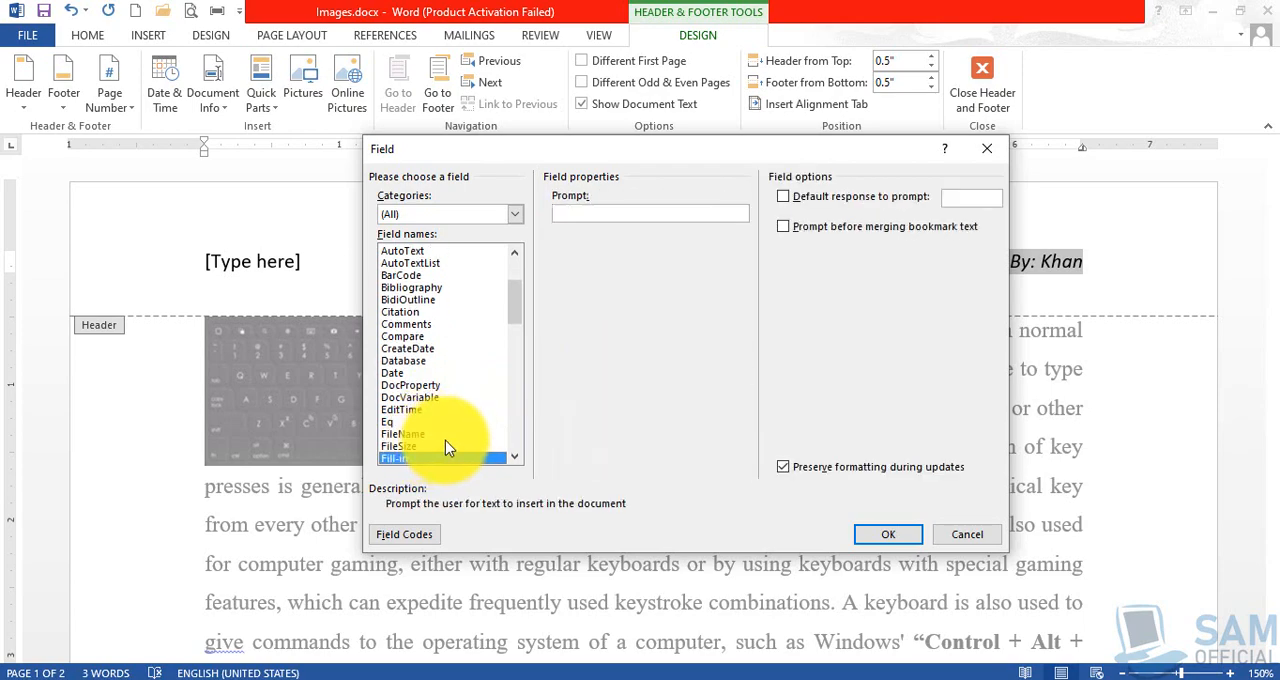
pyautogui.press('Down')
pyautogui.press('Down')
pyautogui.press('Down')
pyautogui.press('Down')
pyautogui.press('Down')
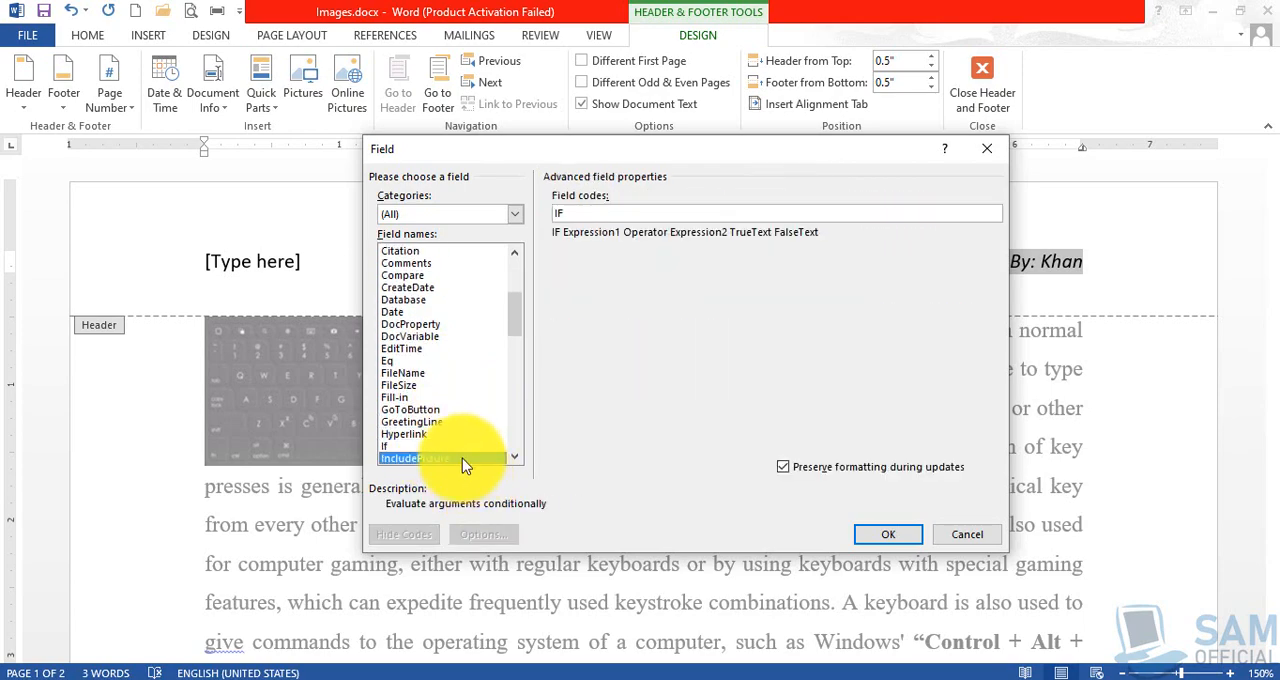
pyautogui.press('Down')
pyautogui.press('Down')
pyautogui.press('Down')
pyautogui.press('Down')
pyautogui.press('Down')
pyautogui.press('Down')
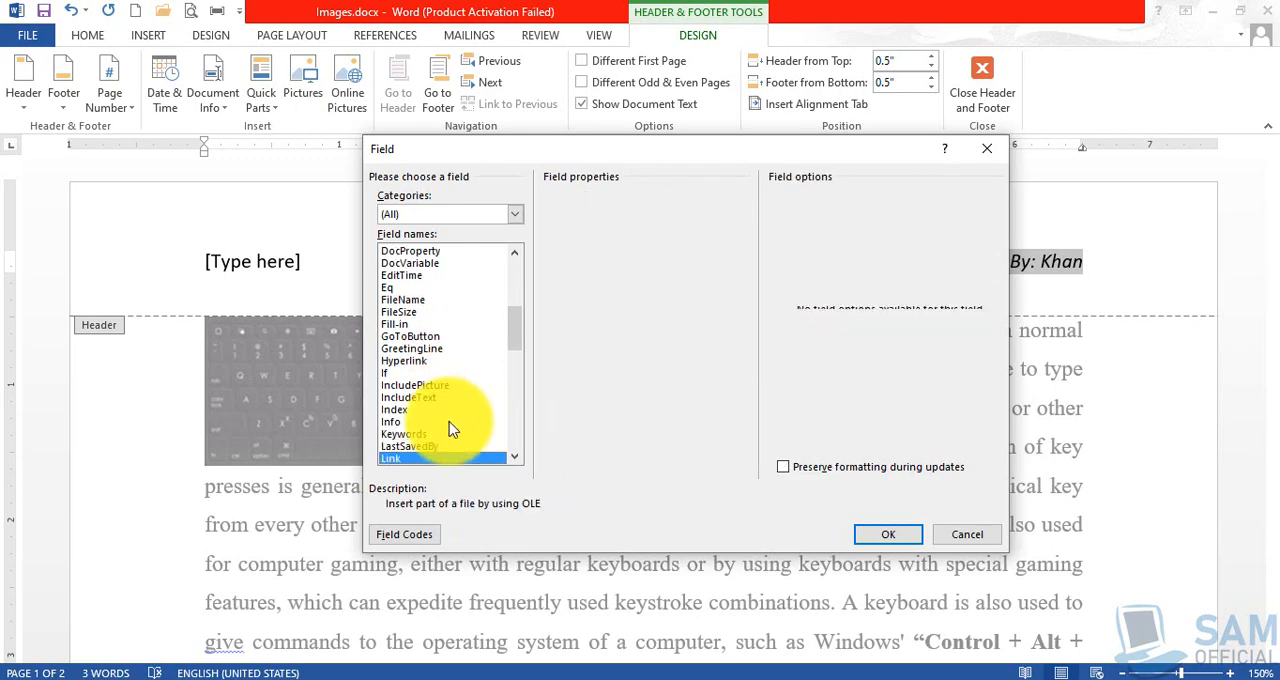
pyautogui.press('Down')
pyautogui.press('Down')
pyautogui.press('Down')
pyautogui.press('Down')
pyautogui.press('Down')
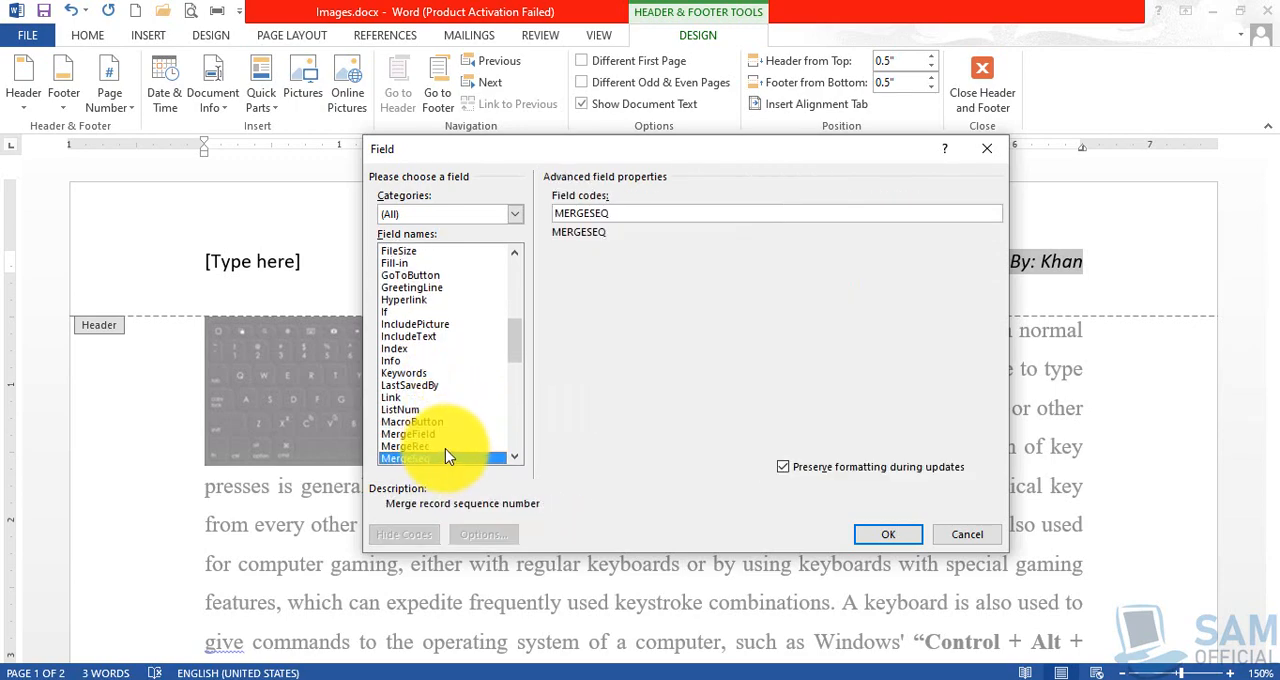
pyautogui.press('Down')
pyautogui.press('Down')
pyautogui.press('Down')
pyautogui.press('Down')
pyautogui.press('Down')
pyautogui.press('Down')
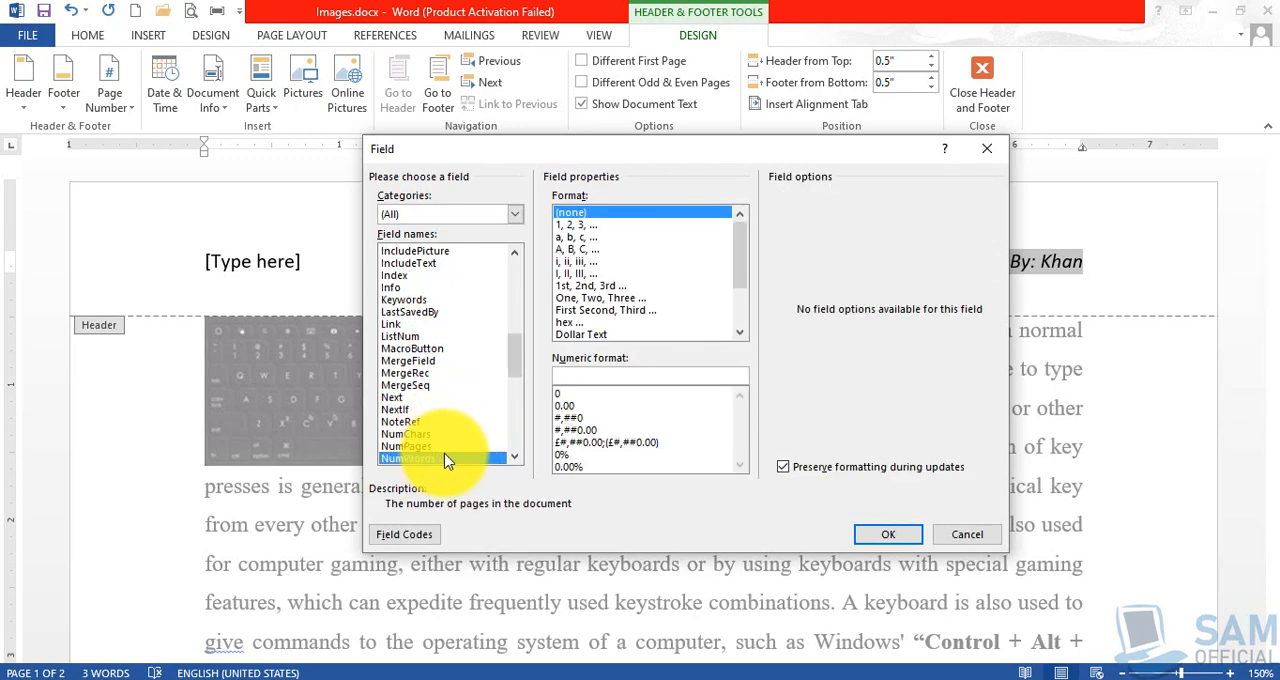
# Compare the NumPages, Page, PageRef and NumWords fields, and insert NumWords in place of the header's "Prepared By" text.
pyautogui.click(433, 446)
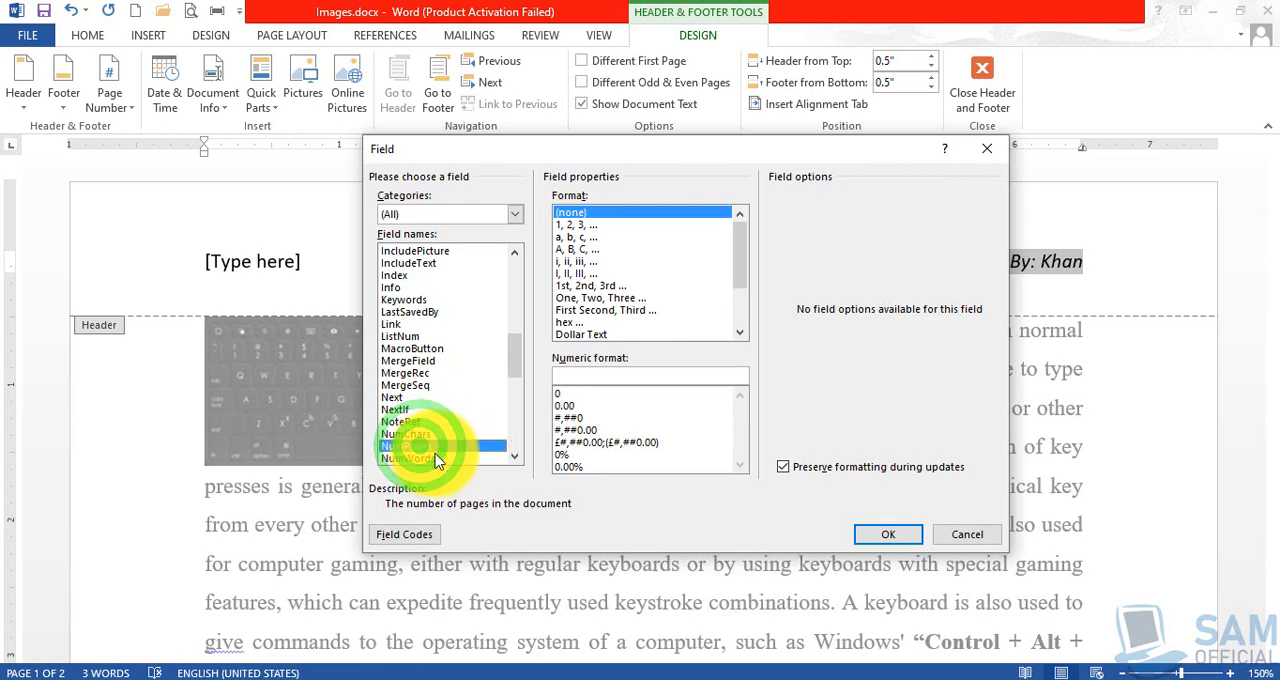
pyautogui.click(432, 457)
pyautogui.press('Down')
pyautogui.press('Down')
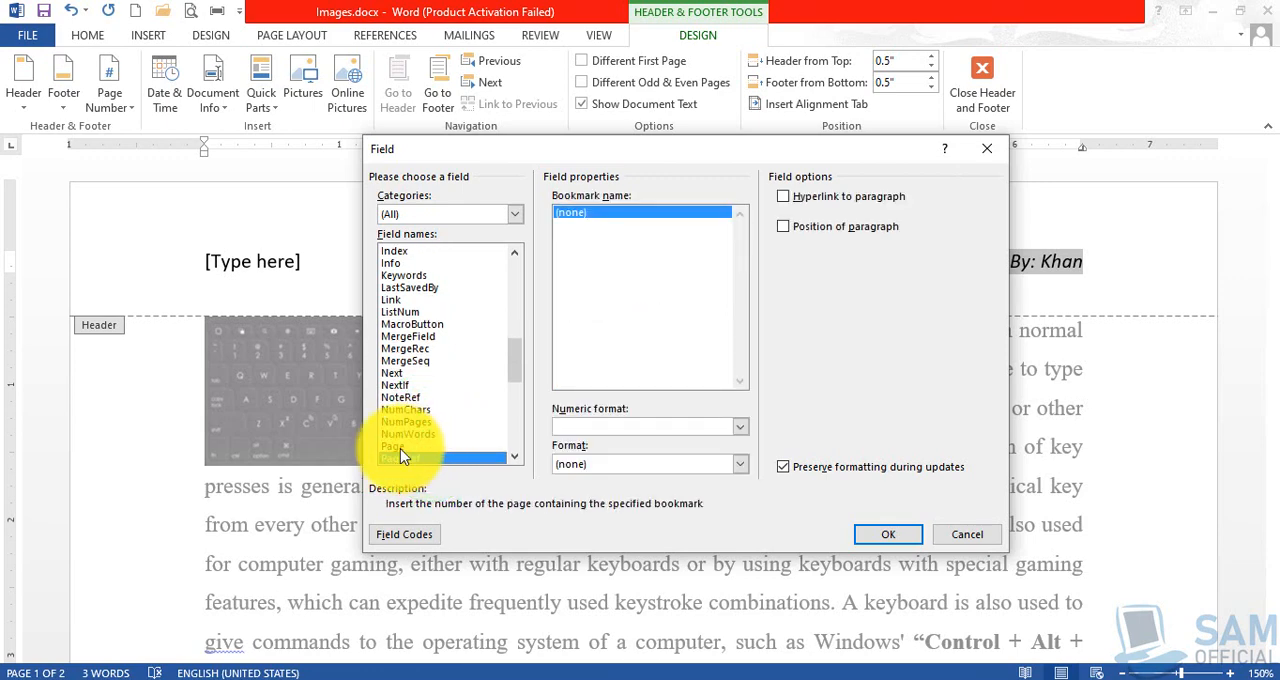
pyautogui.click(399, 445)
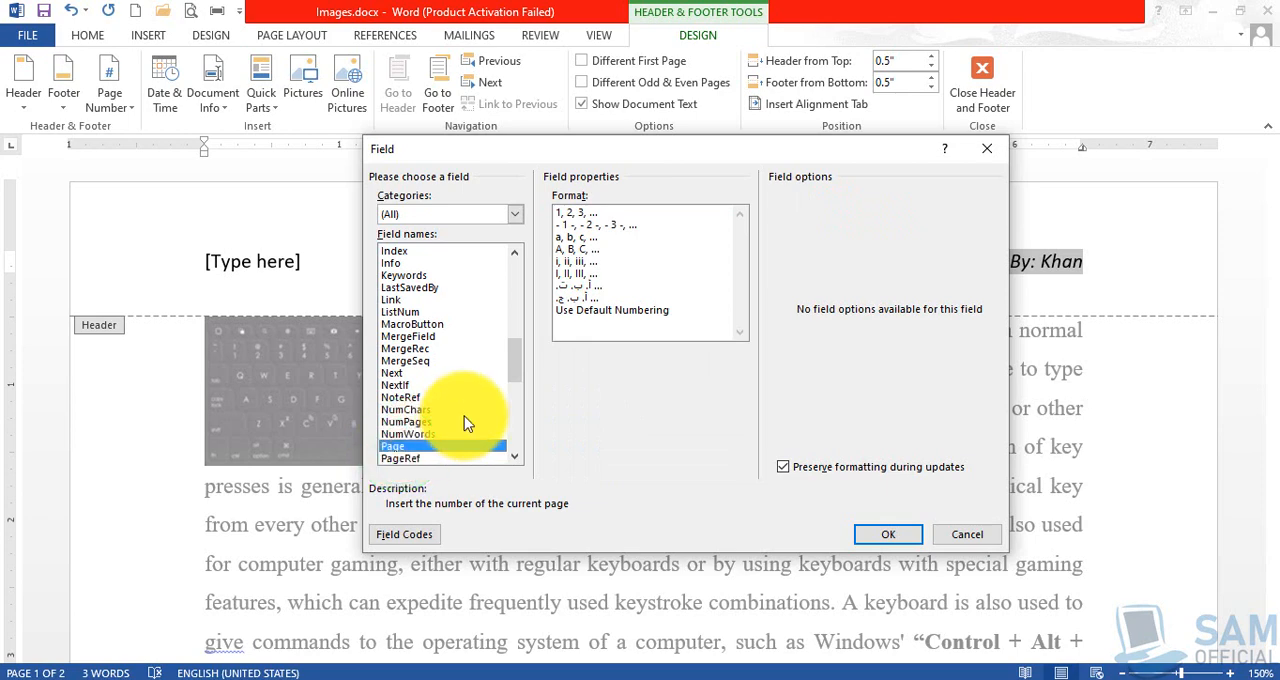
pyautogui.click(410, 457)
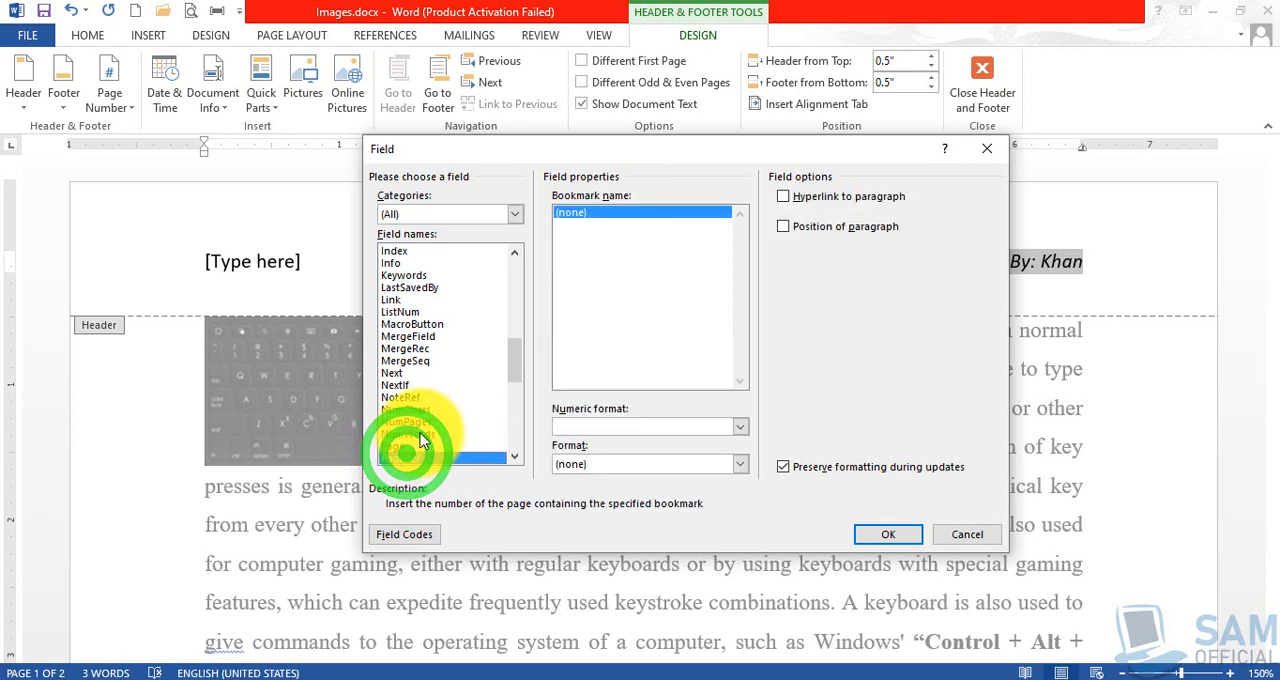
pyautogui.click(420, 434)
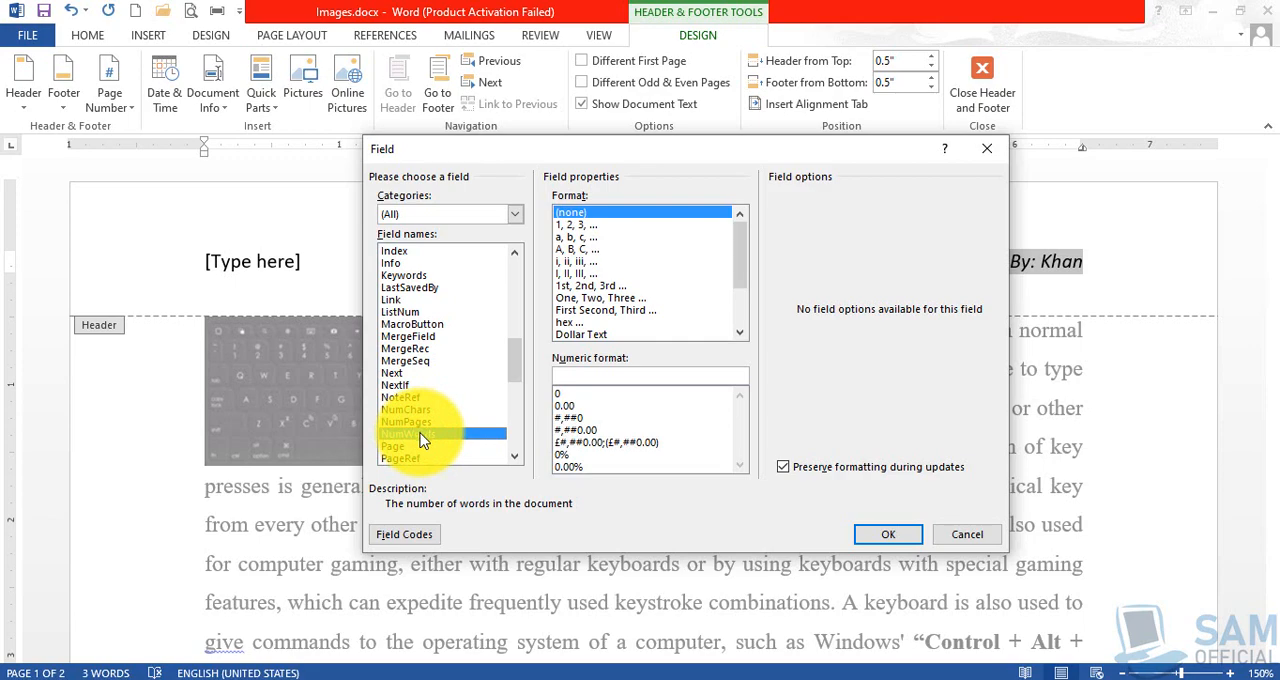
pyautogui.doubleClick(420, 436)
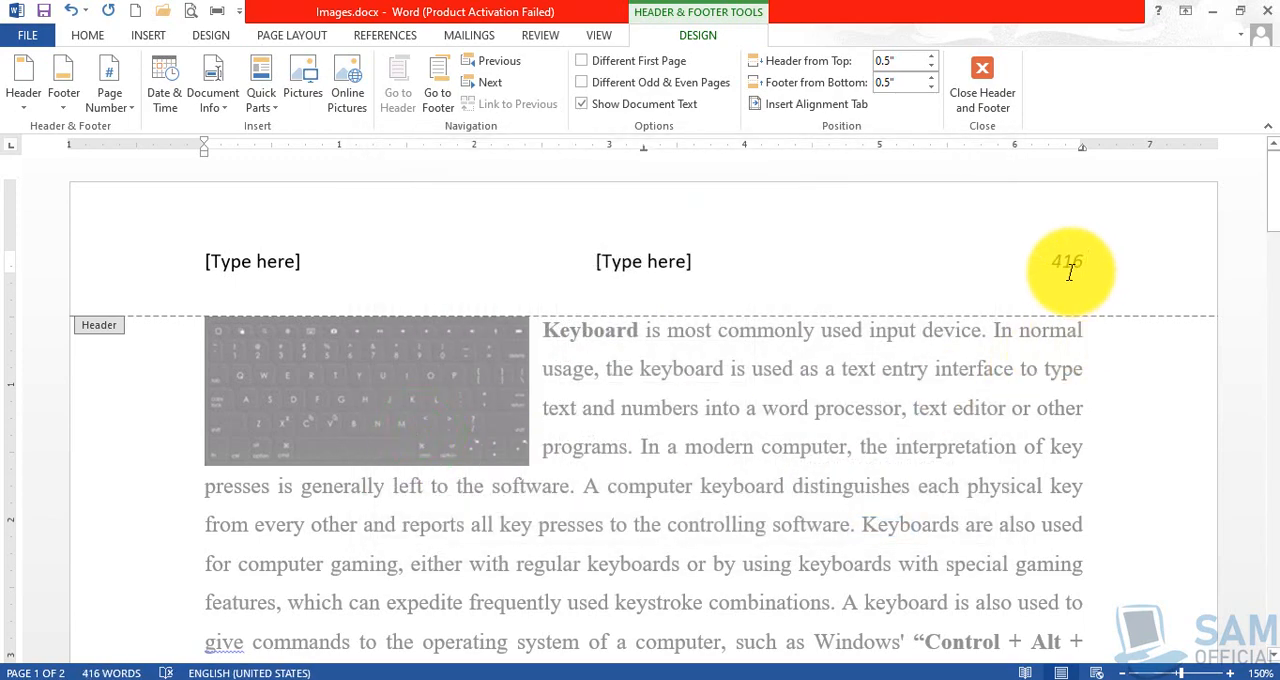
# Replace the header's middle placeholder with the LastSavedBy field and close header and footer editing.
pyautogui.click(625, 261)
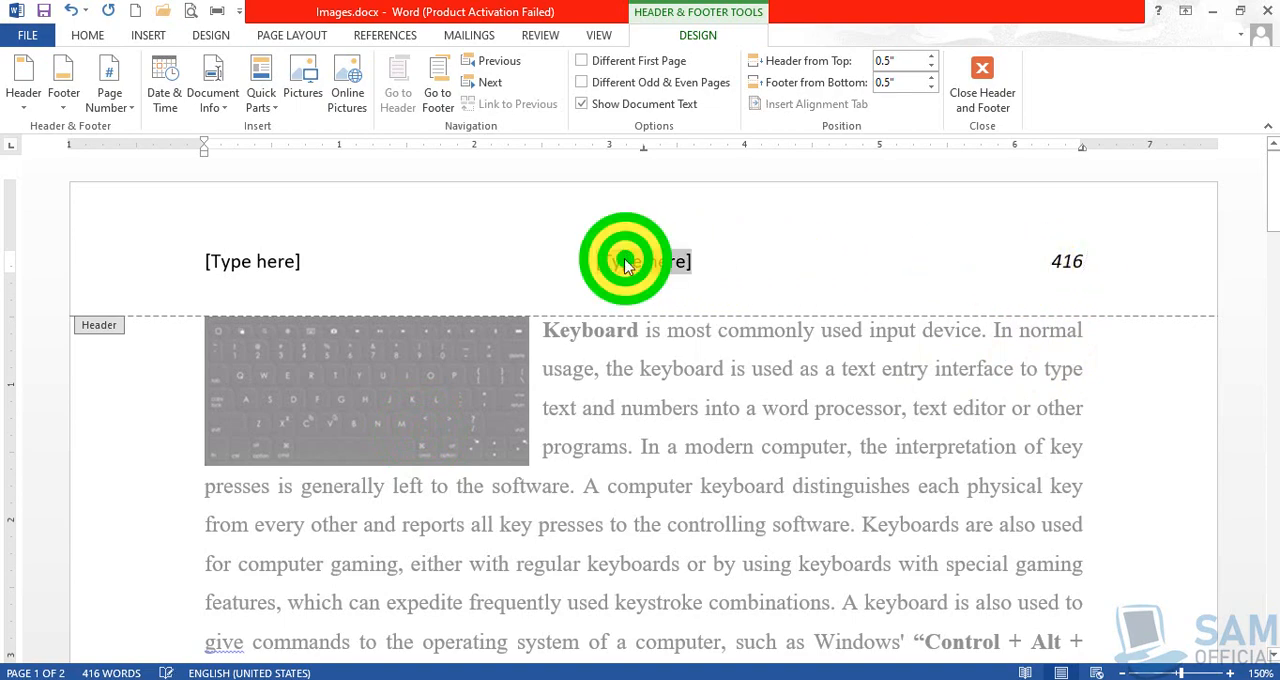
pyautogui.click(265, 103)
pyautogui.click(292, 172)
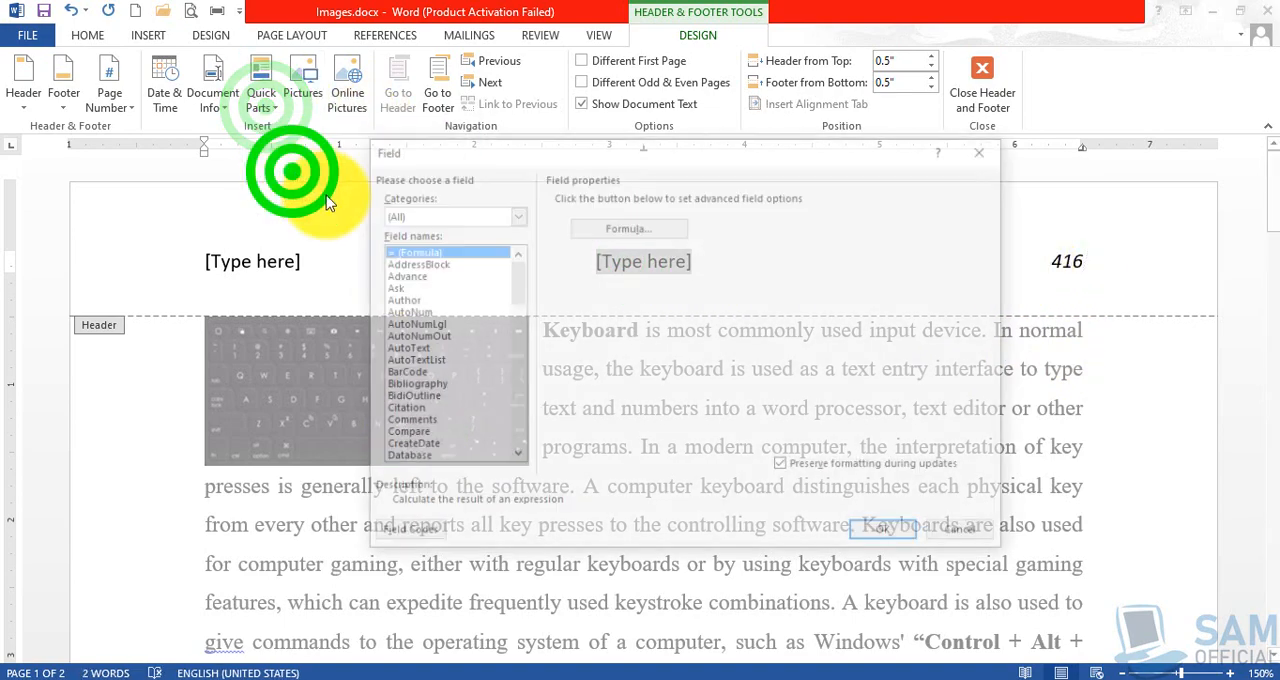
pyautogui.click(390, 380)
pyautogui.press('l')
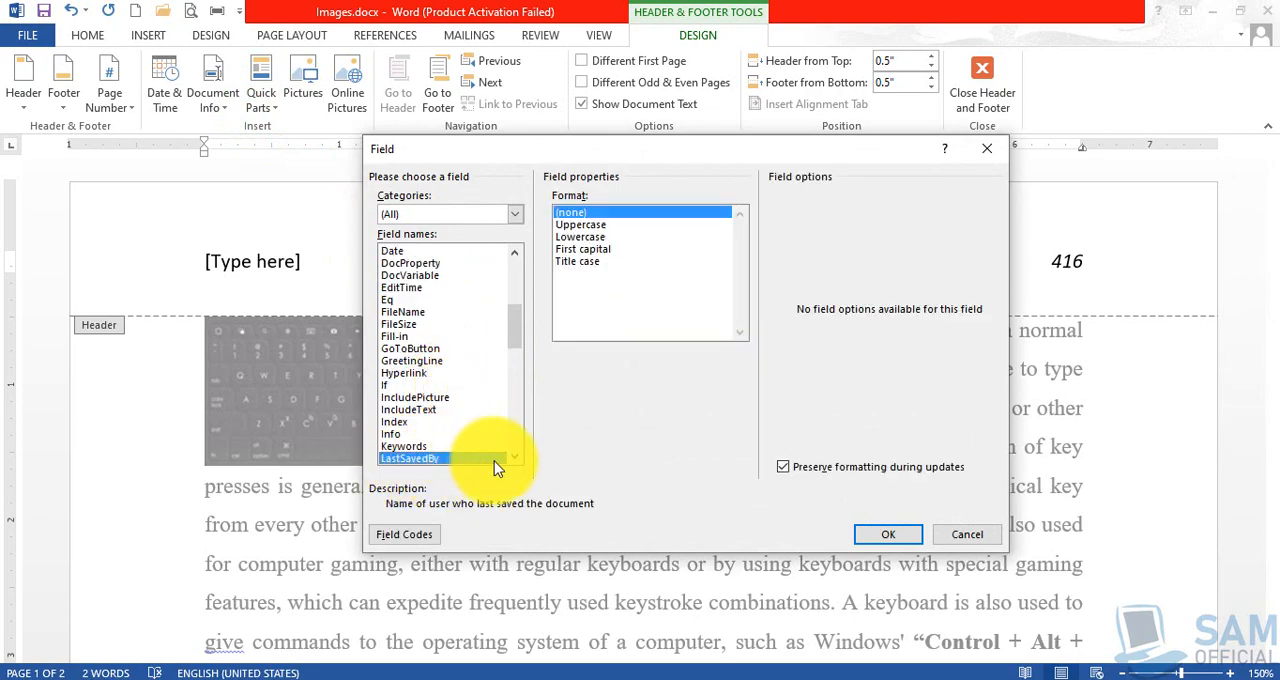
pyautogui.click(893, 534)
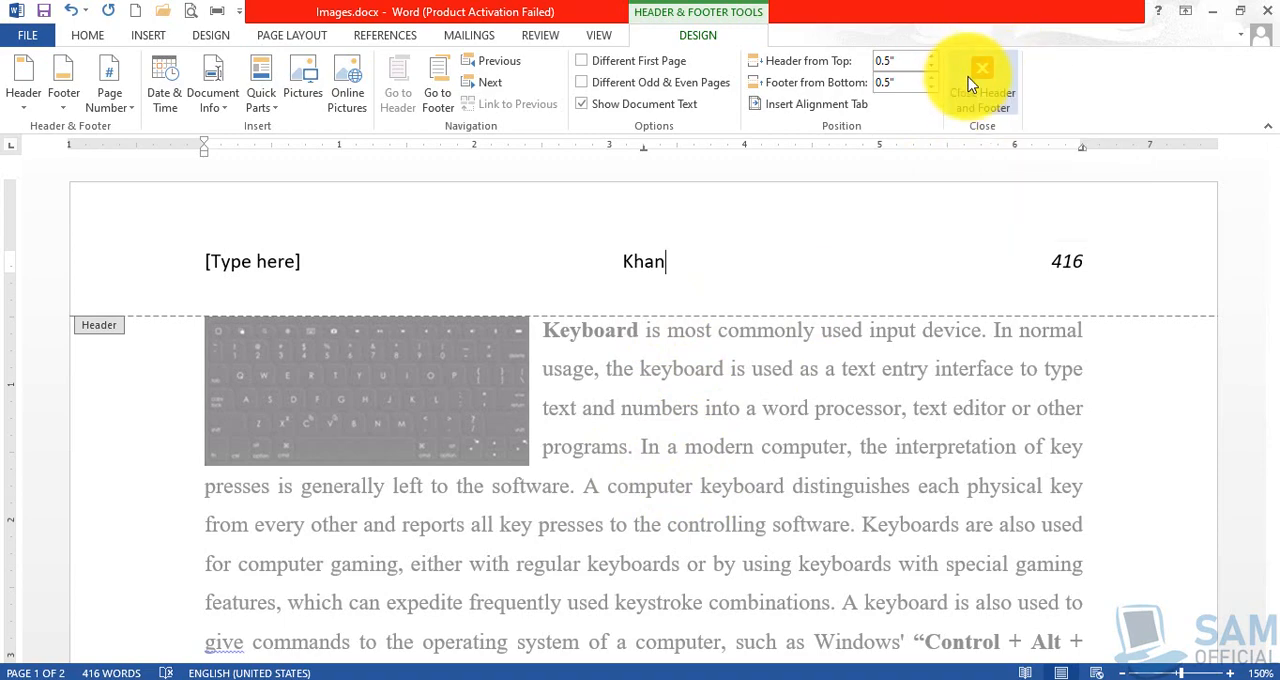
pyautogui.click(994, 93)
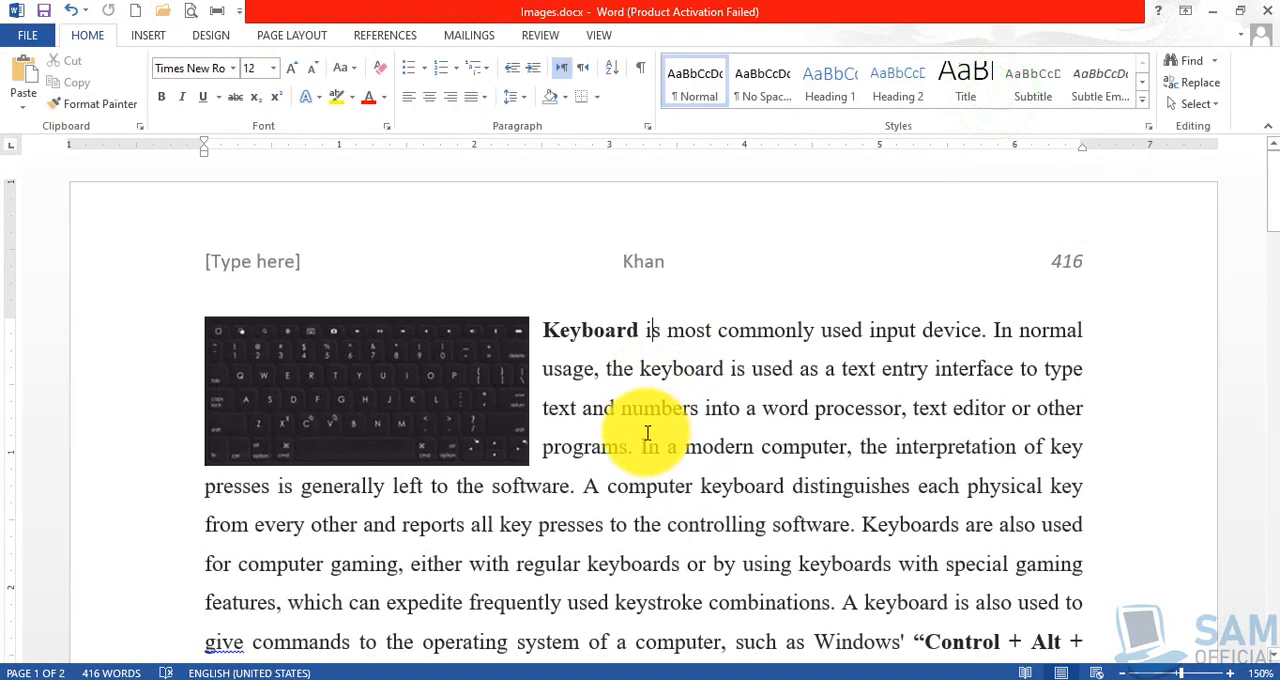
# Delete the remaining left placeholder from the first page's header and return to the body text.
pyautogui.doubleClick(266, 268)
pyautogui.tripleClick(271, 264)
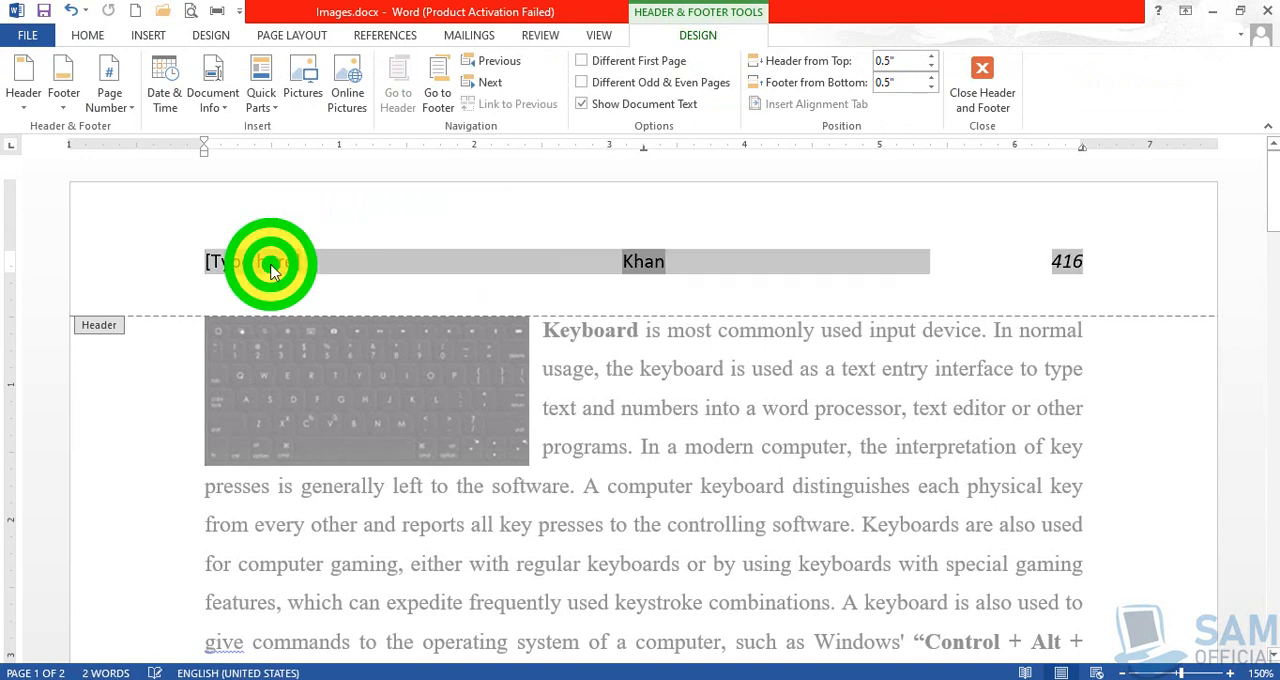
pyautogui.click(271, 264)
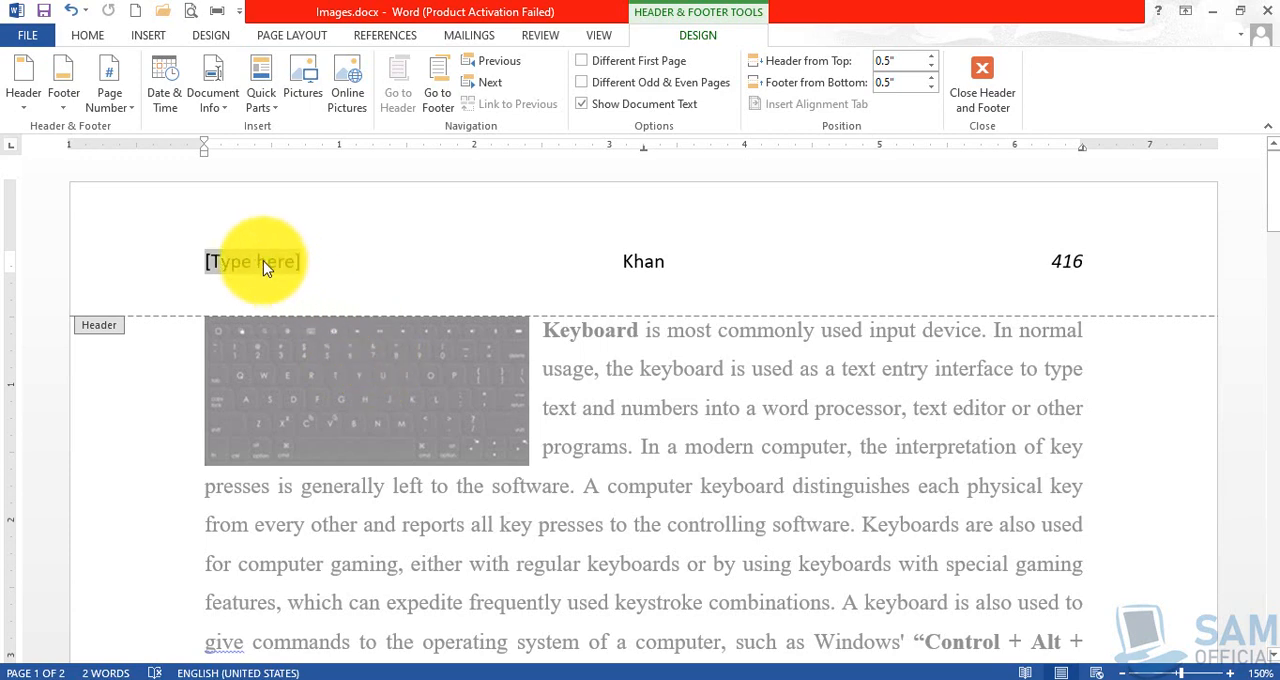
pyautogui.press('Delete')
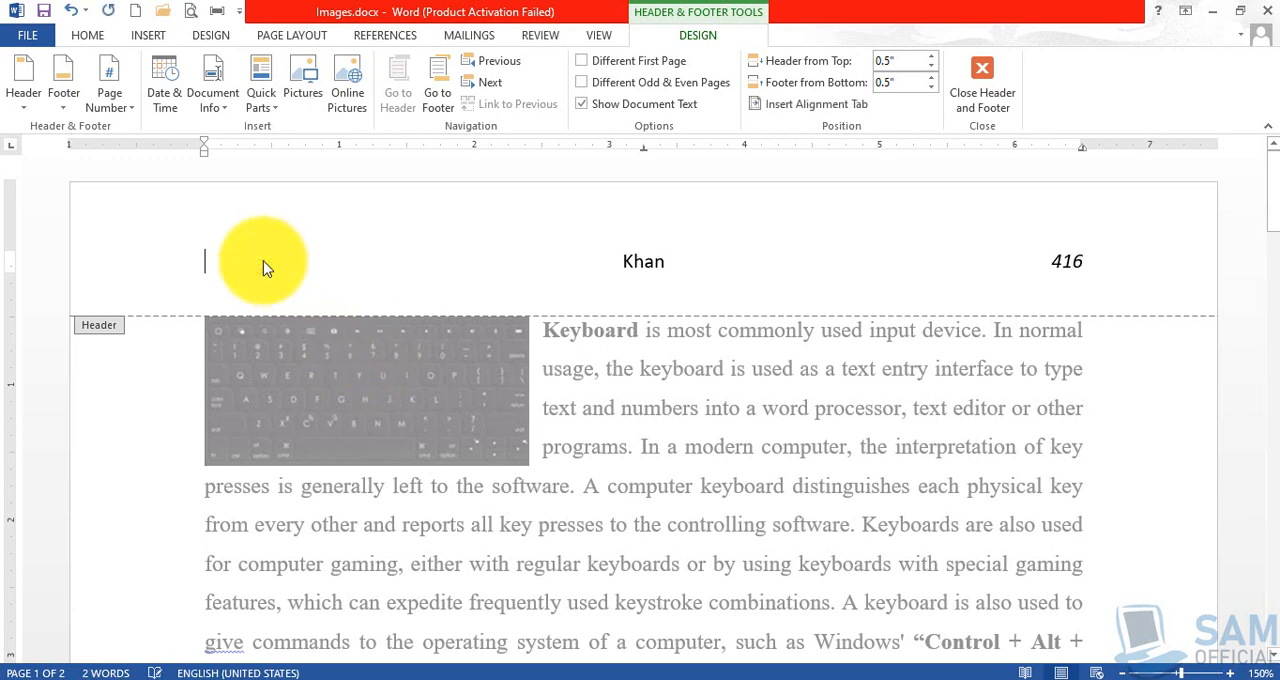
pyautogui.doubleClick(569, 408)
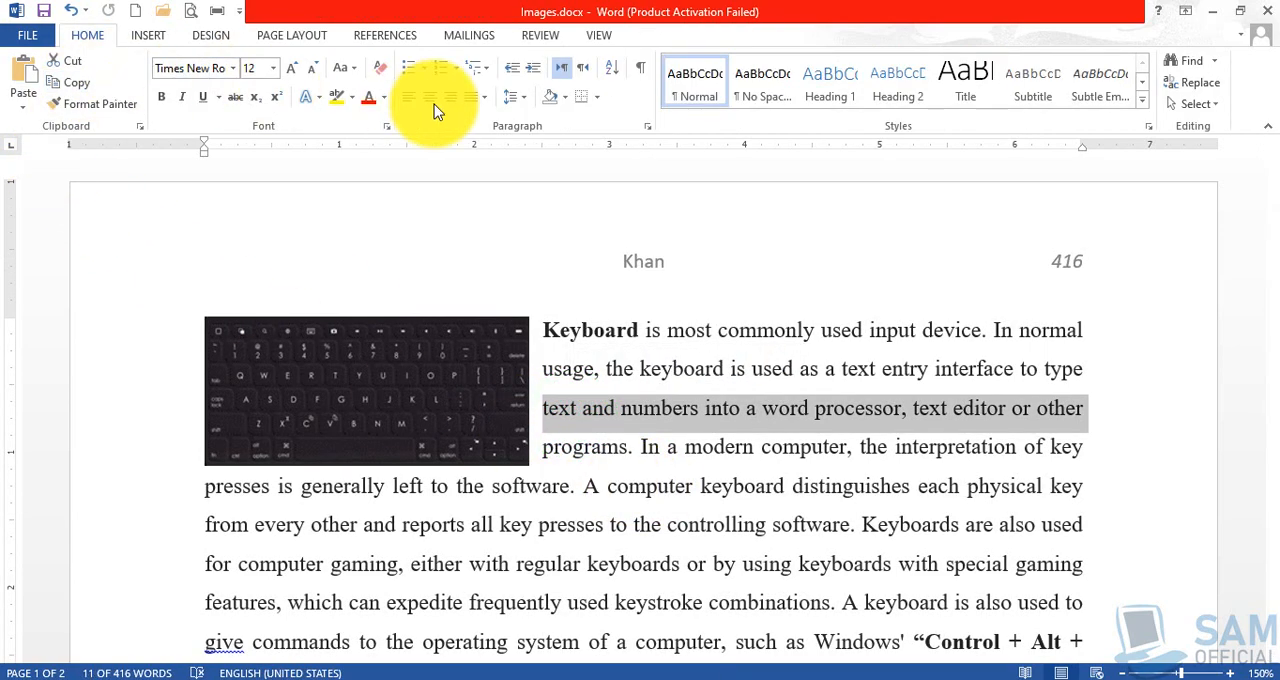
# Remove the header from the document and return to the body text.
pyautogui.doubleClick(665, 268)
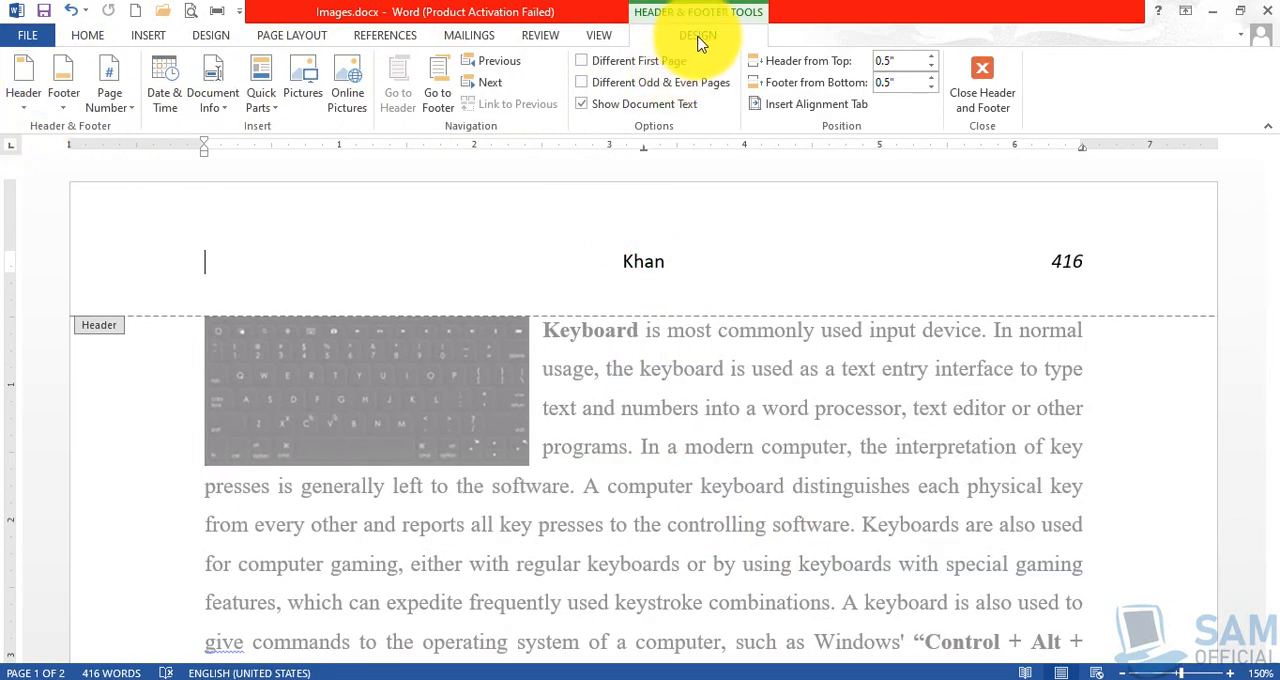
pyautogui.click(18, 106)
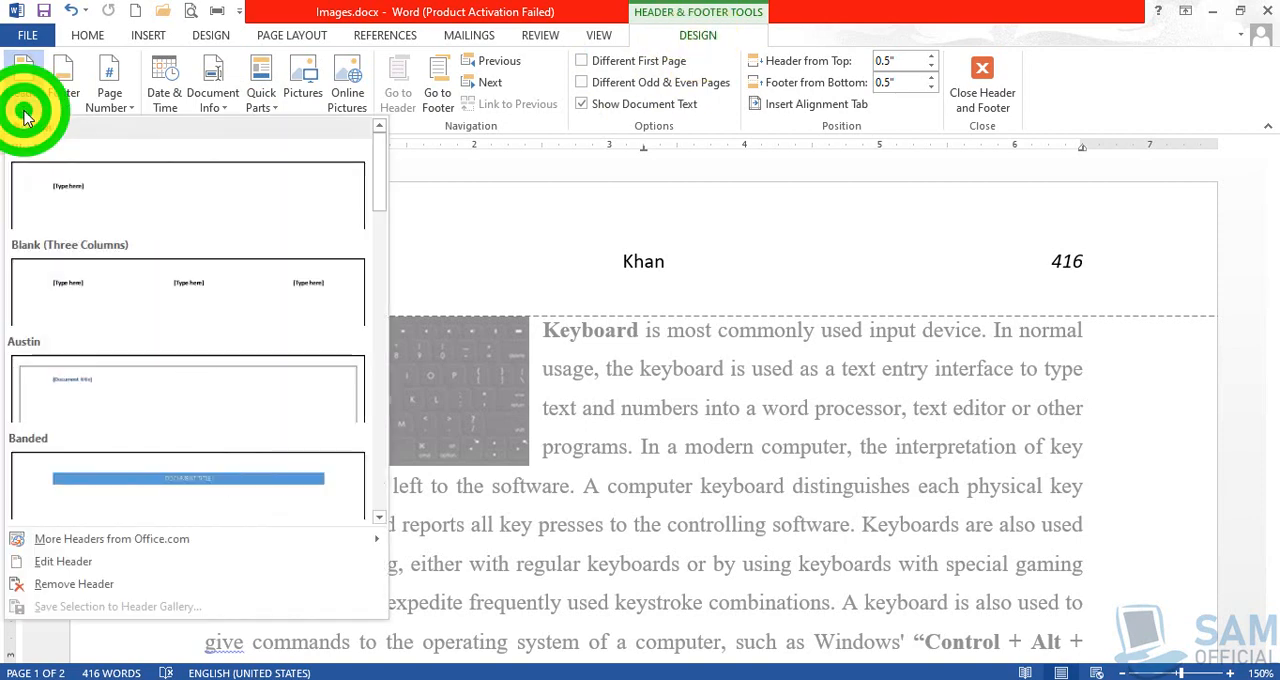
pyautogui.click(90, 590)
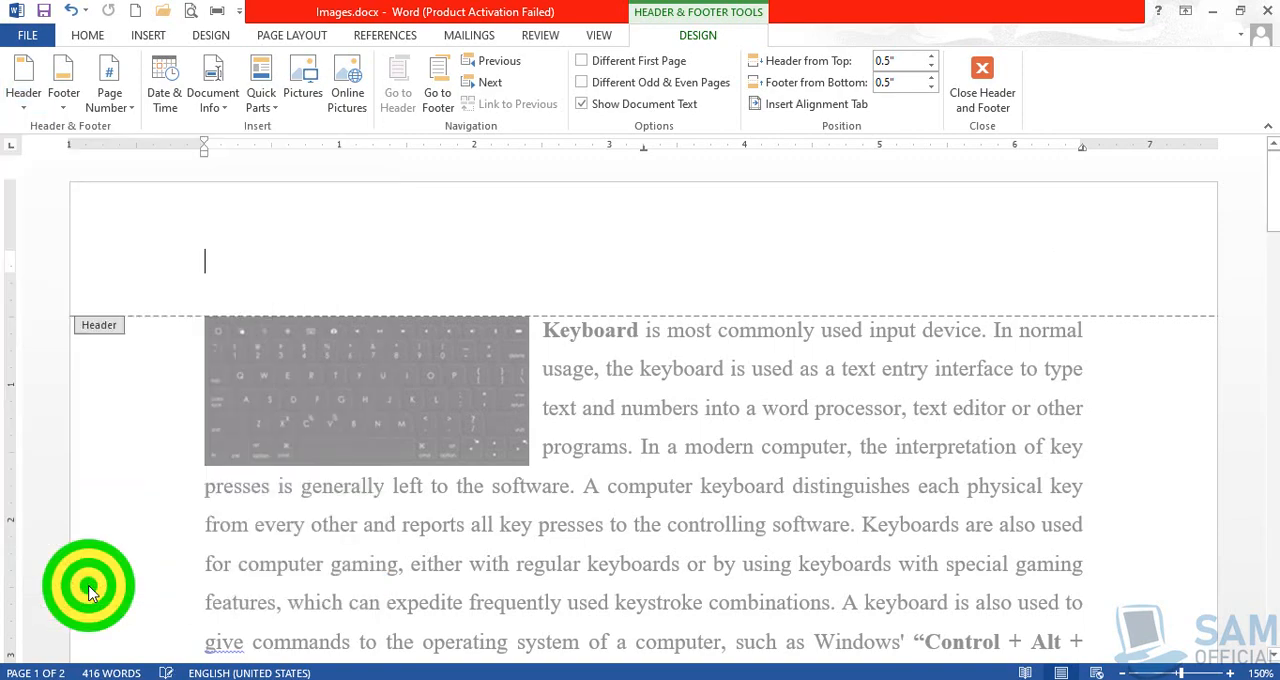
pyautogui.doubleClick(680, 468)
# Open the first page's footer, examine the option for removing it, and return to the body text without applying it.
pyautogui.scroll(-15, 677, 463)
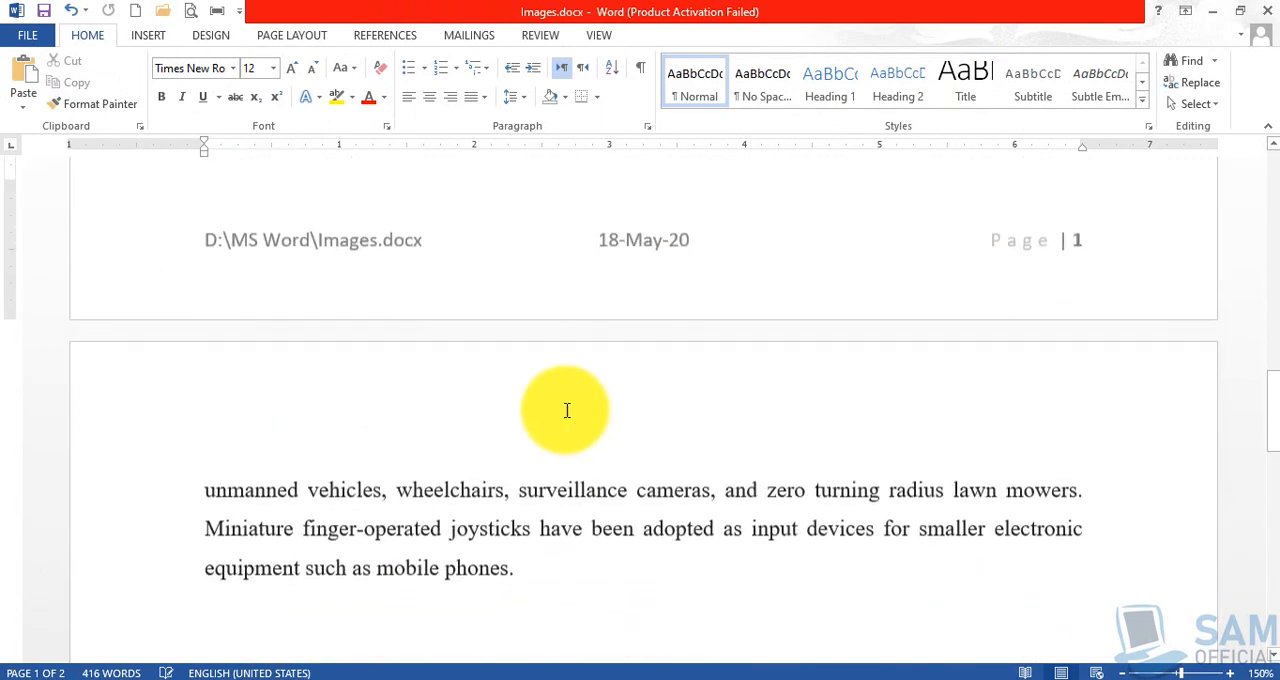
pyautogui.doubleClick(349, 240)
pyautogui.doubleClick(347, 293)
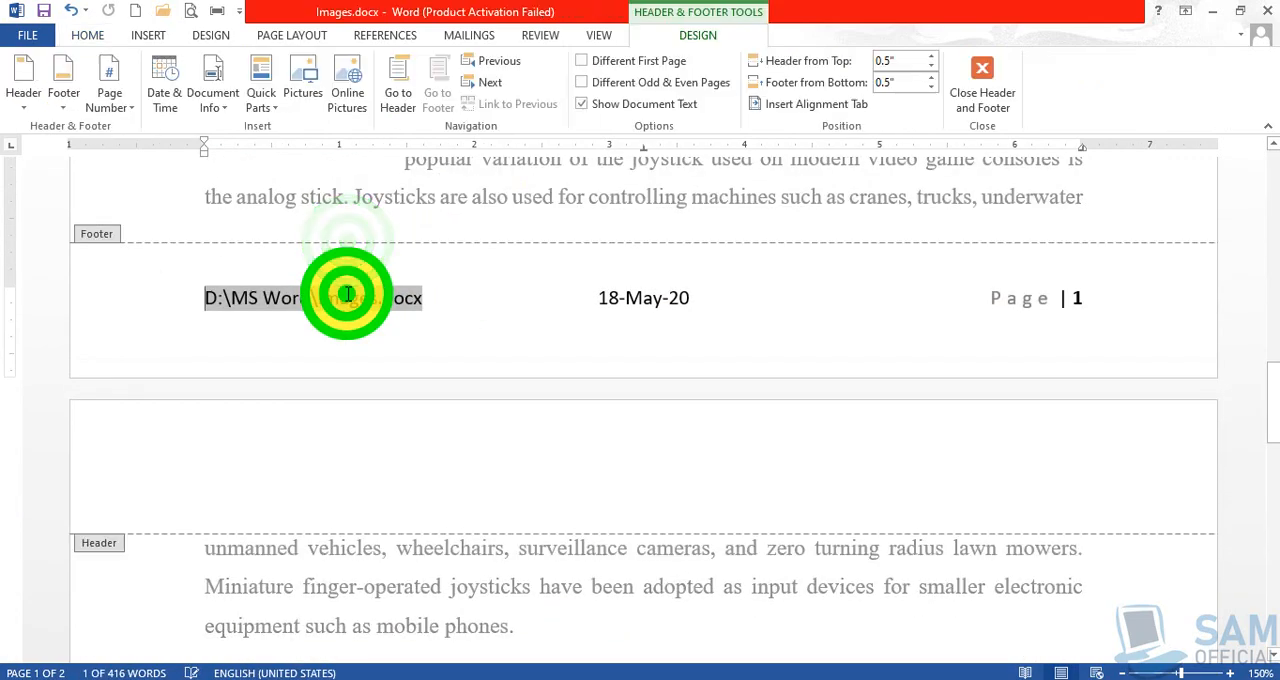
pyautogui.click(62, 113)
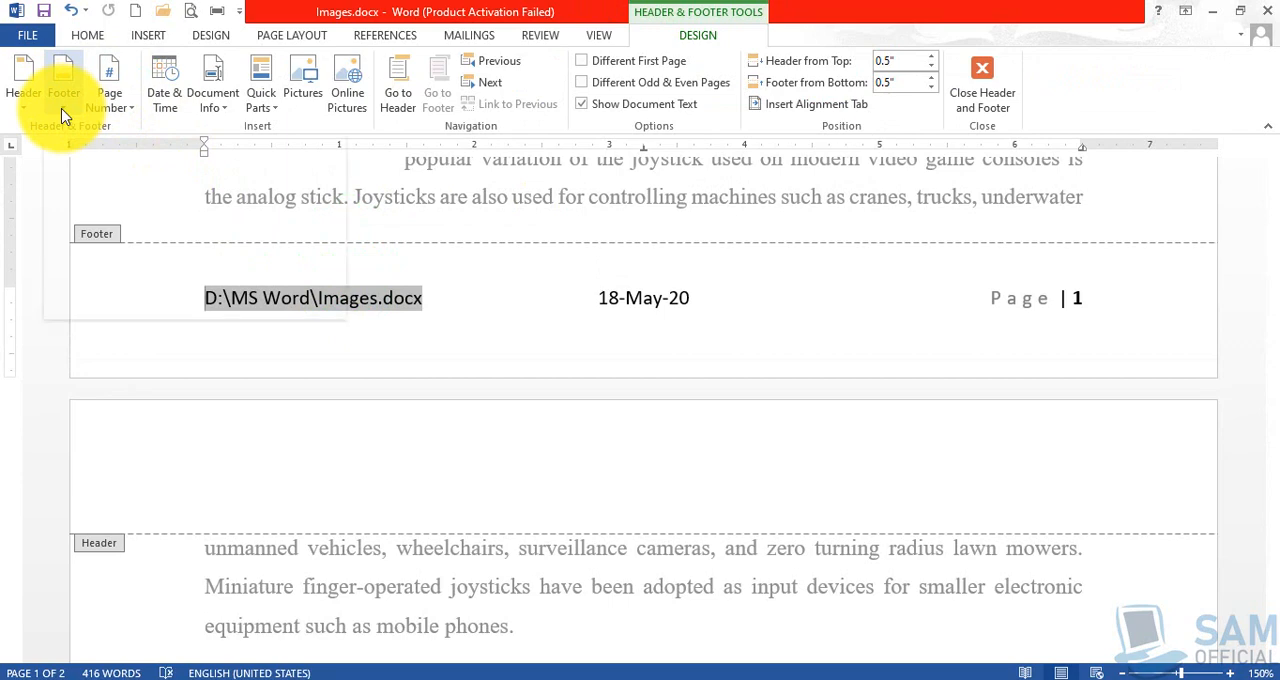
pyautogui.click(62, 108)
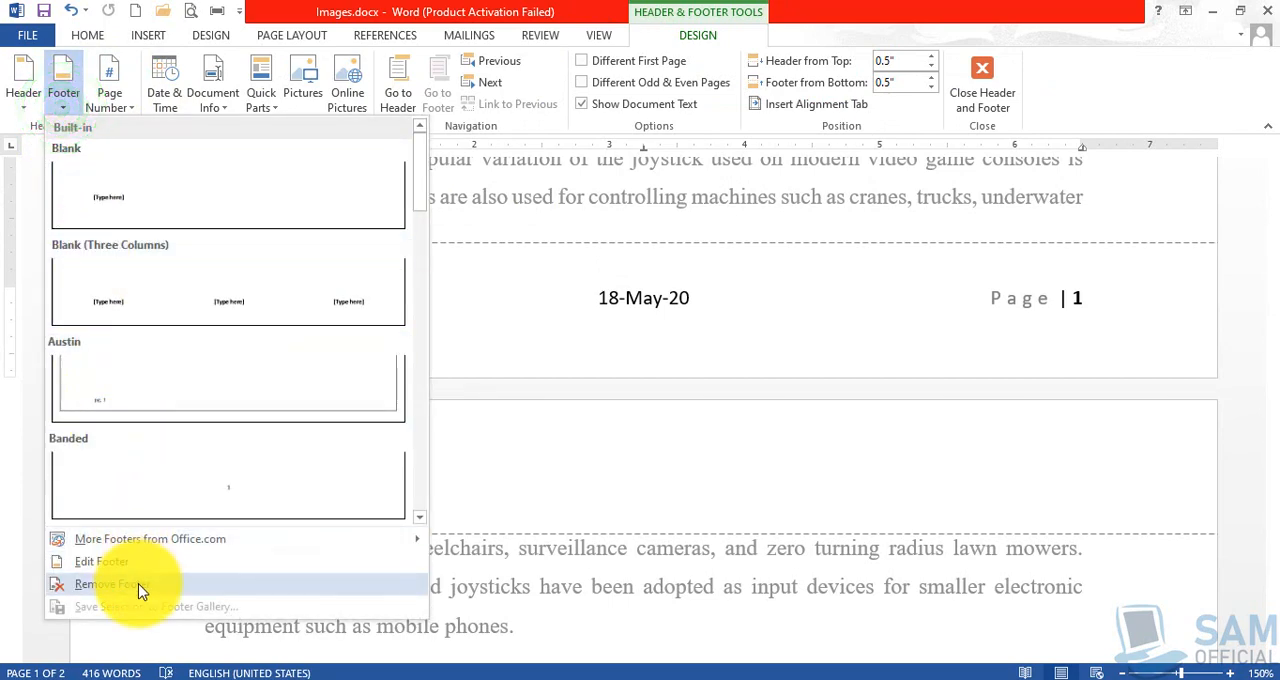
pyautogui.click(740, 205)
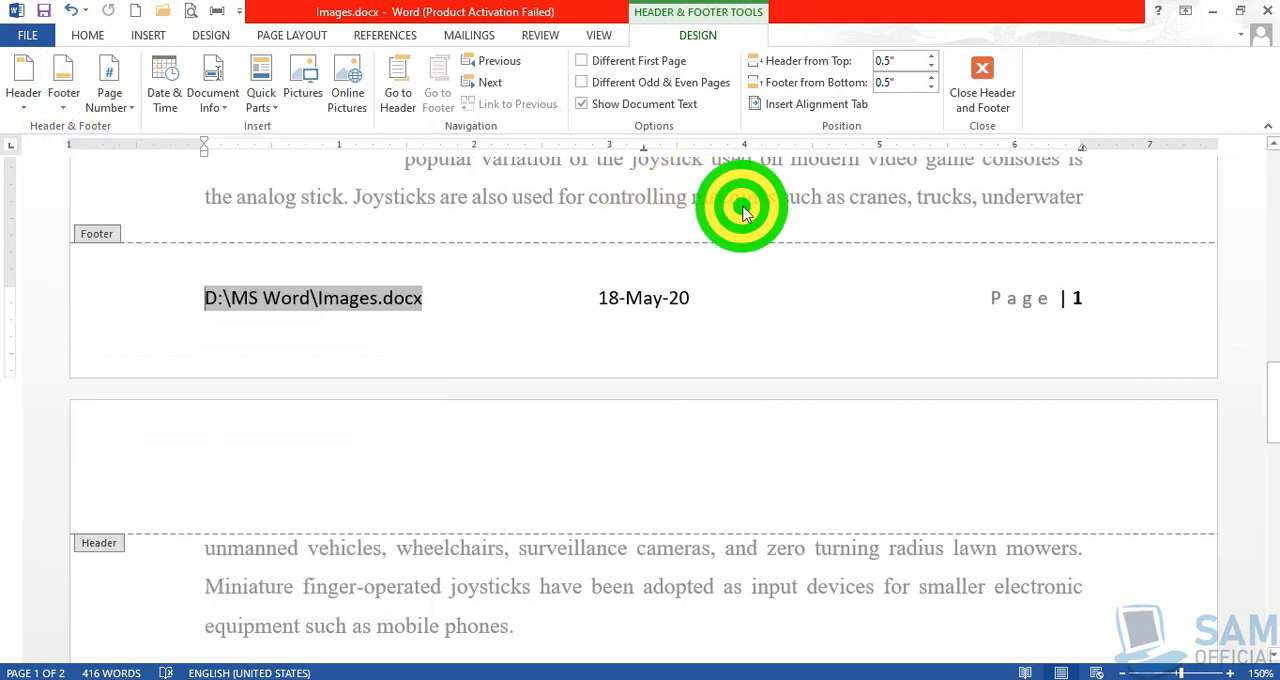
pyautogui.scroll(3, 710, 320)
pyautogui.doubleClick(667, 367)
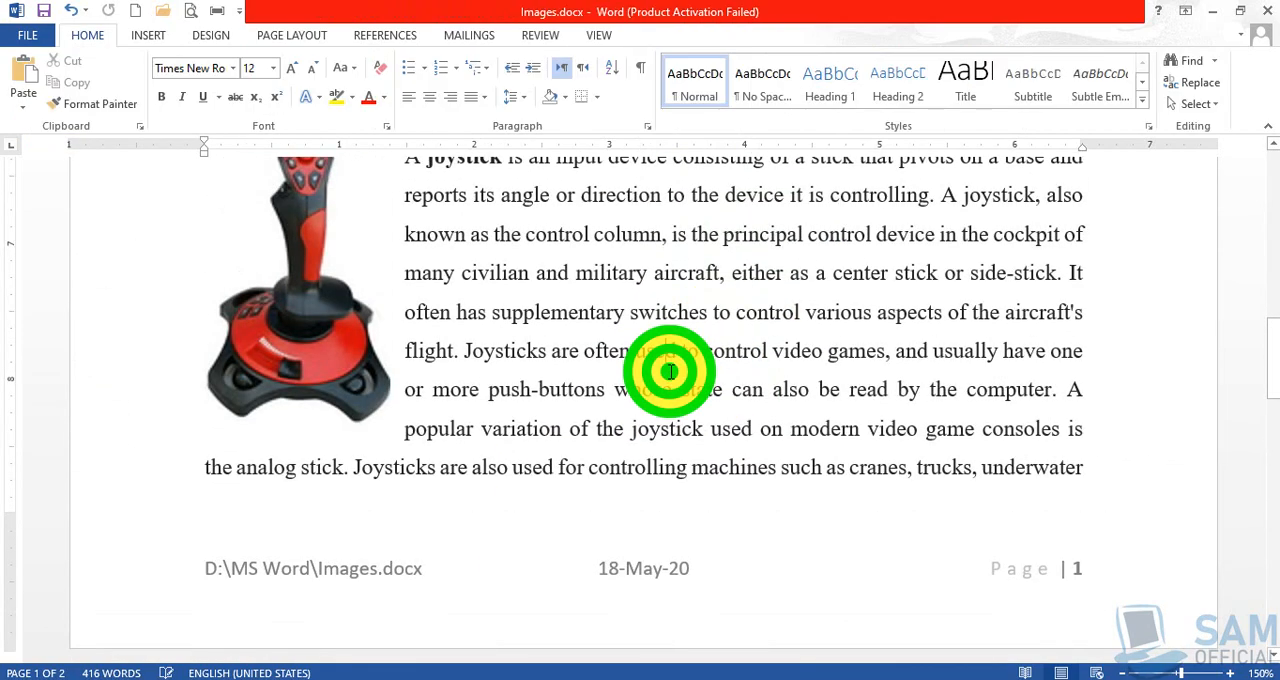